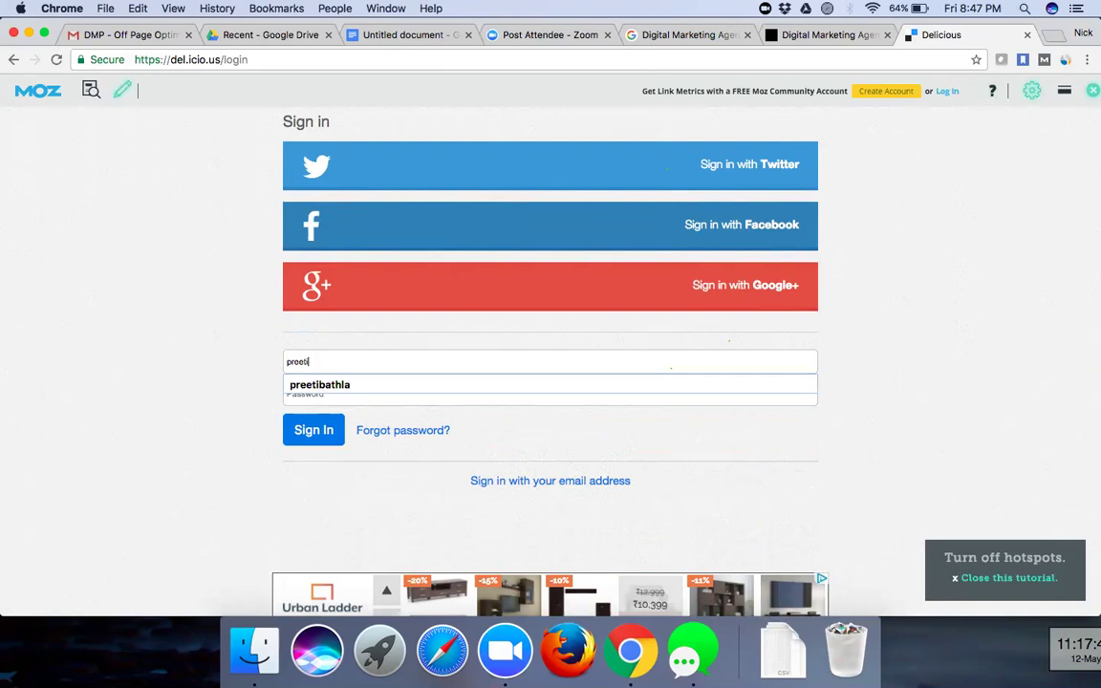
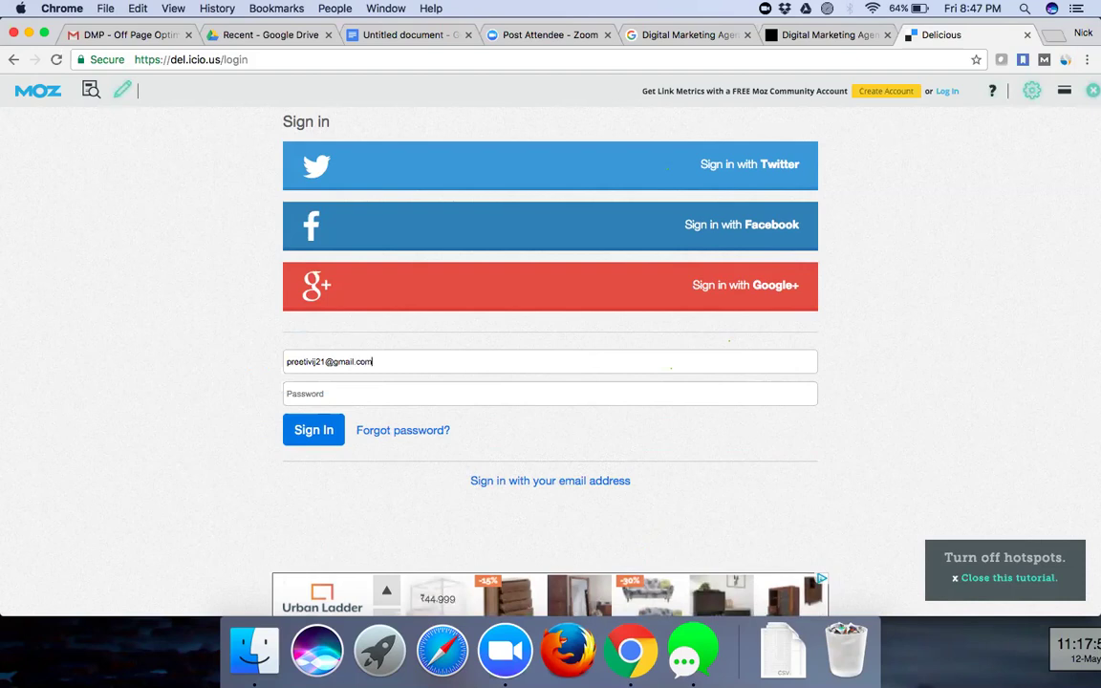
- Sign in to Delicious with the account e-mail and password
{"action": "key", "text": "Tab"}
{"action": "type", "text": "••"}
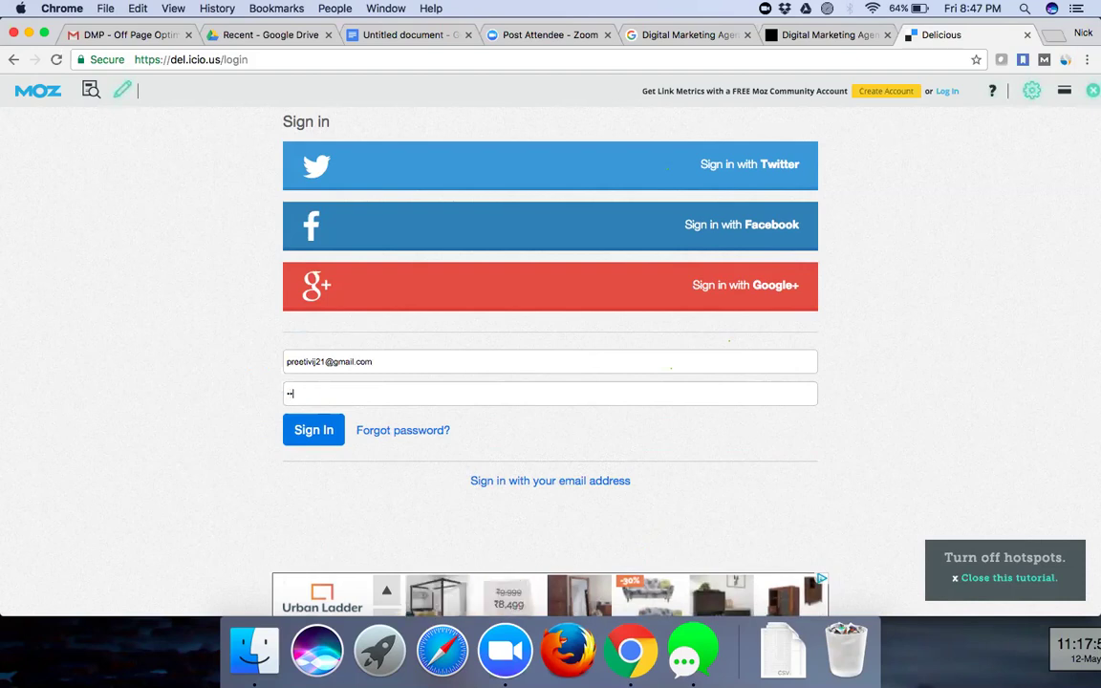
{"action": "type", "text": "••••••"}
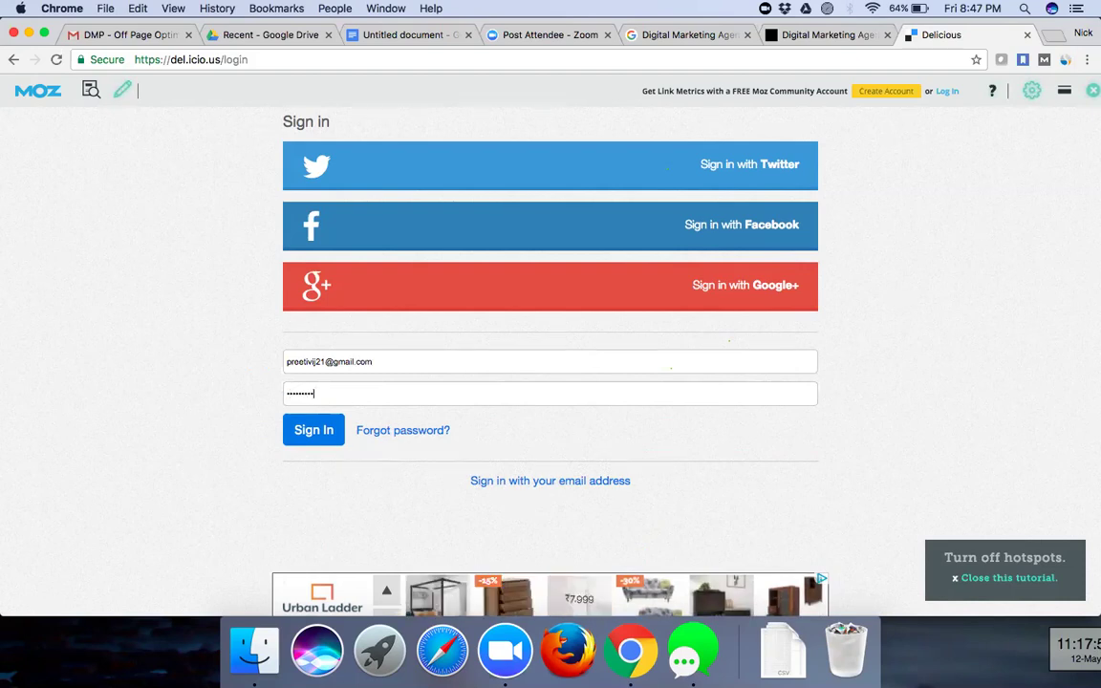
{"action": "key", "text": "Return"}
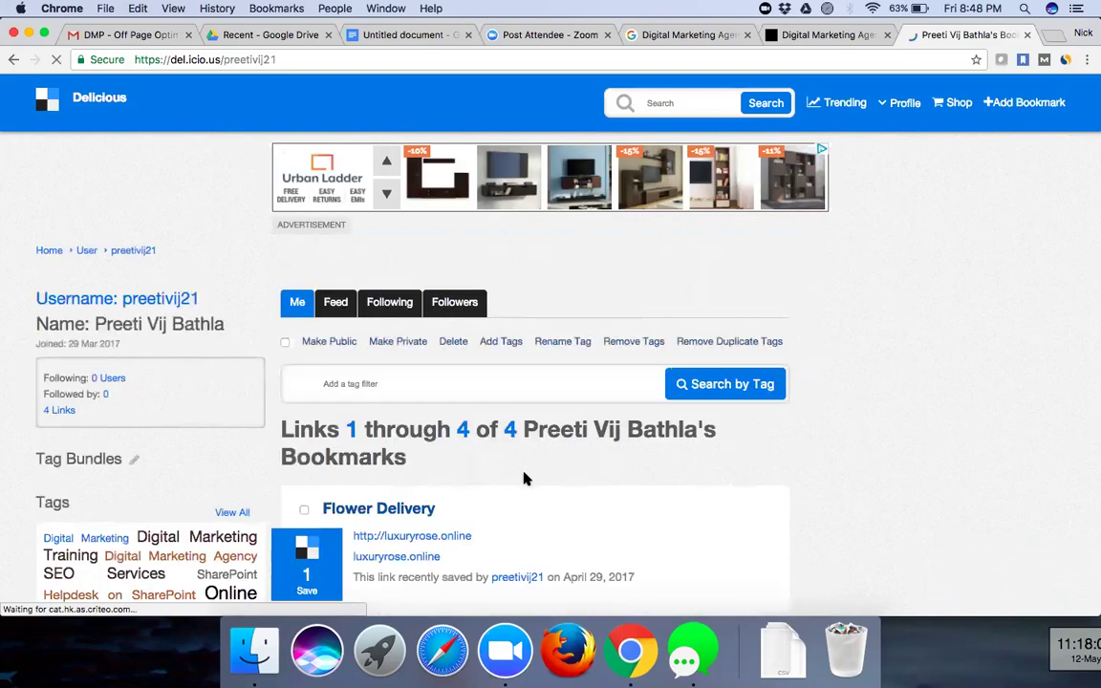
{"action": "scroll", "coordinate": [525, 480], "scroll_direction": "down", "scroll_amount": 3}
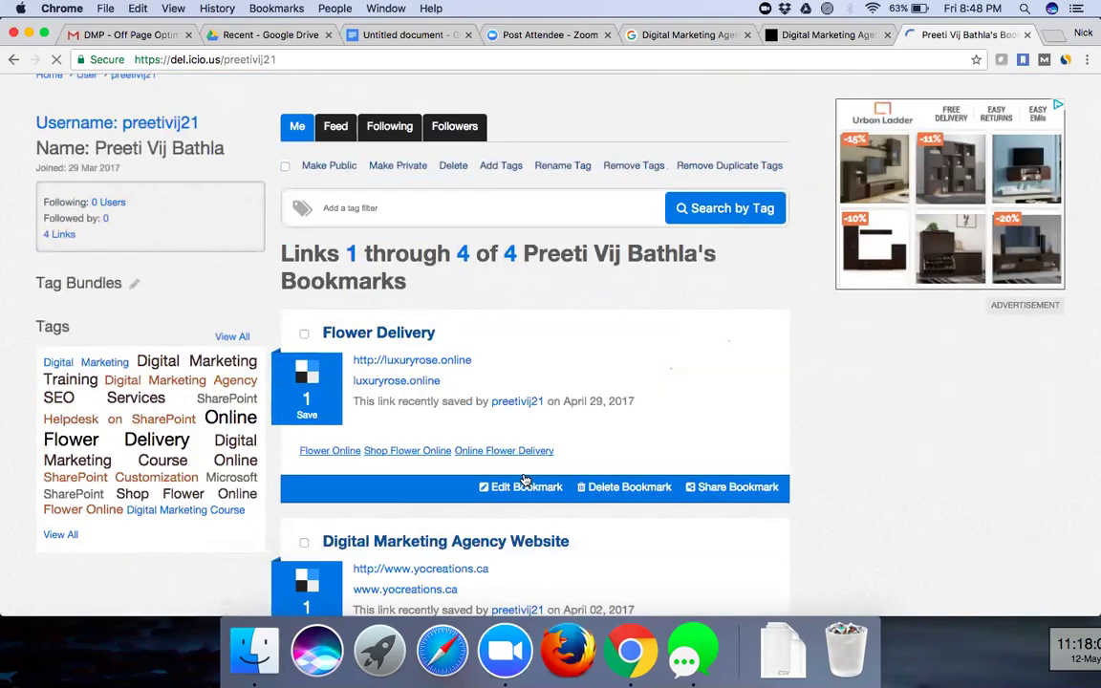
{"action": "scroll", "coordinate": [525, 480], "scroll_direction": "down", "scroll_amount": 7}
{"action": "scroll", "coordinate": [525, 480], "scroll_direction": "down", "scroll_amount": 6}
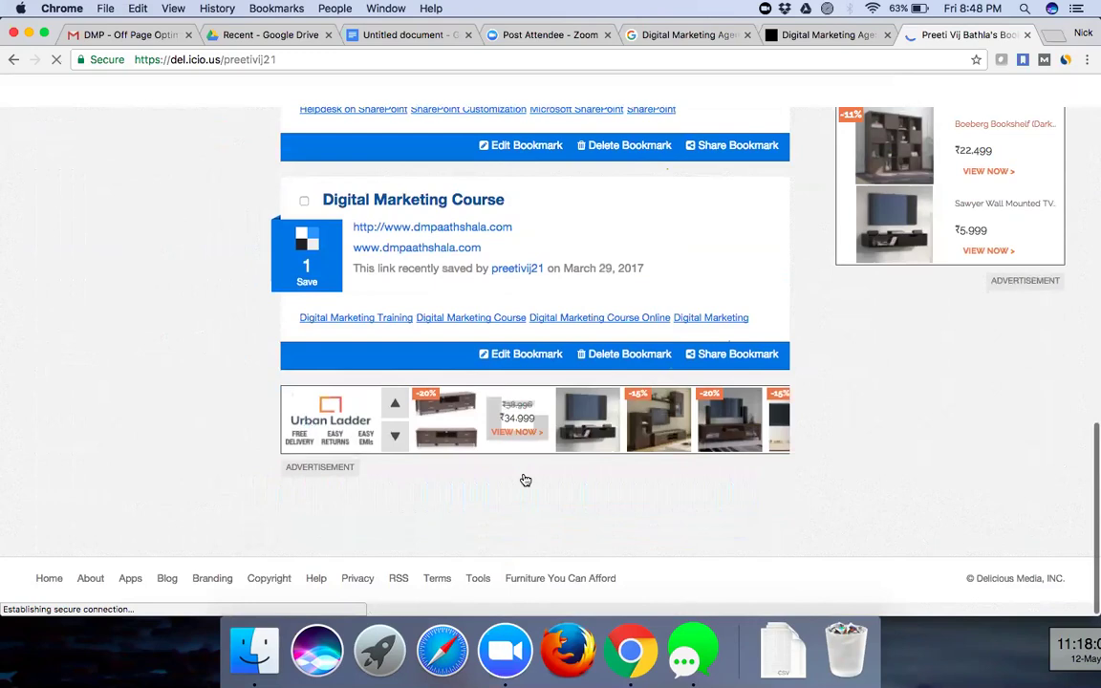
{"action": "scroll", "coordinate": [525, 480], "scroll_direction": "up", "scroll_amount": 5}
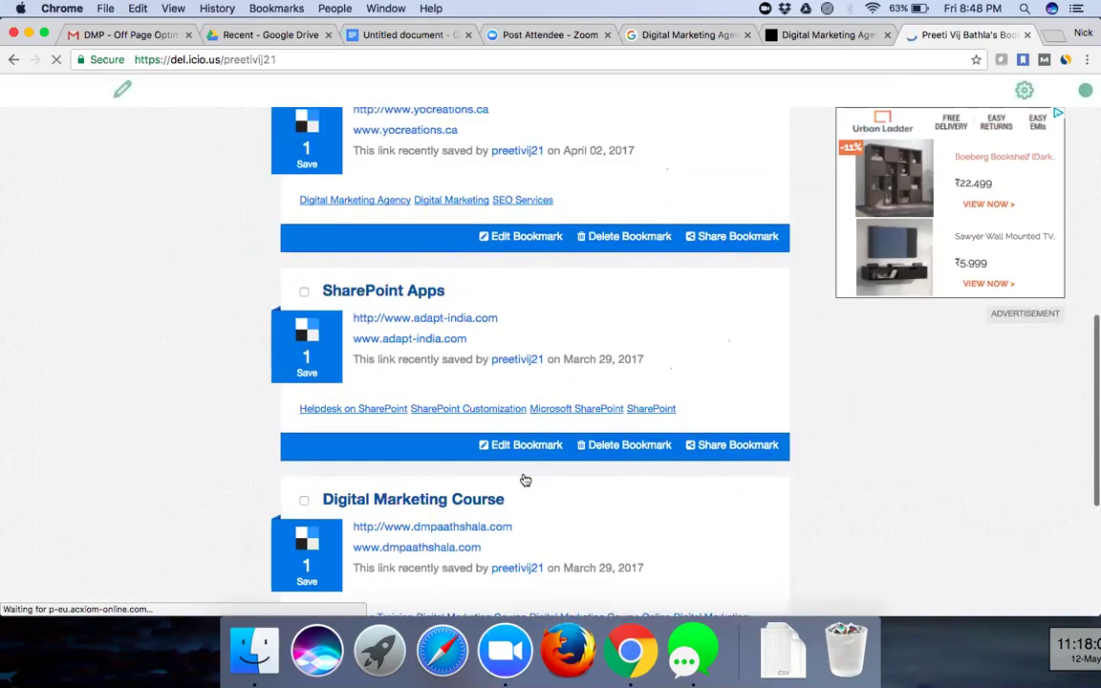
{"action": "scroll", "coordinate": [525, 480], "scroll_direction": "up", "scroll_amount": 10}
{"action": "scroll", "coordinate": [524, 480], "scroll_direction": "down", "scroll_amount": 15}
{"action": "scroll", "coordinate": [524, 473], "scroll_direction": "up", "scroll_amount": 7}
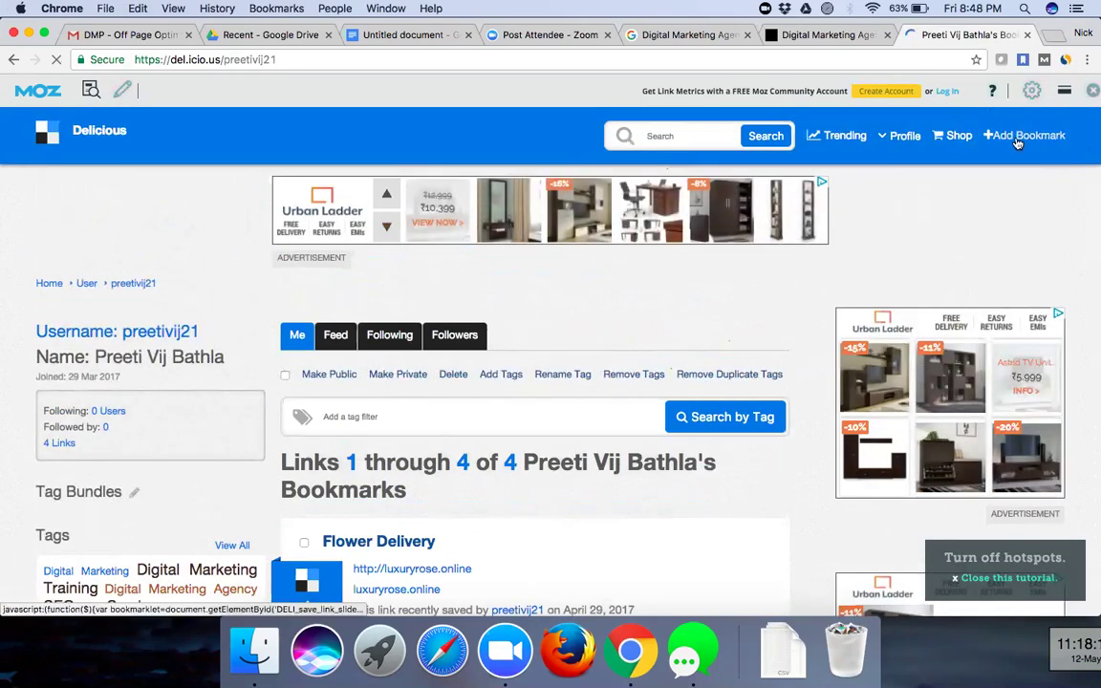
- Open Delicious's Add Bookmark form and dismiss Chrome's save-password popup
{"action": "left_click", "coordinate": [1008, 139]}
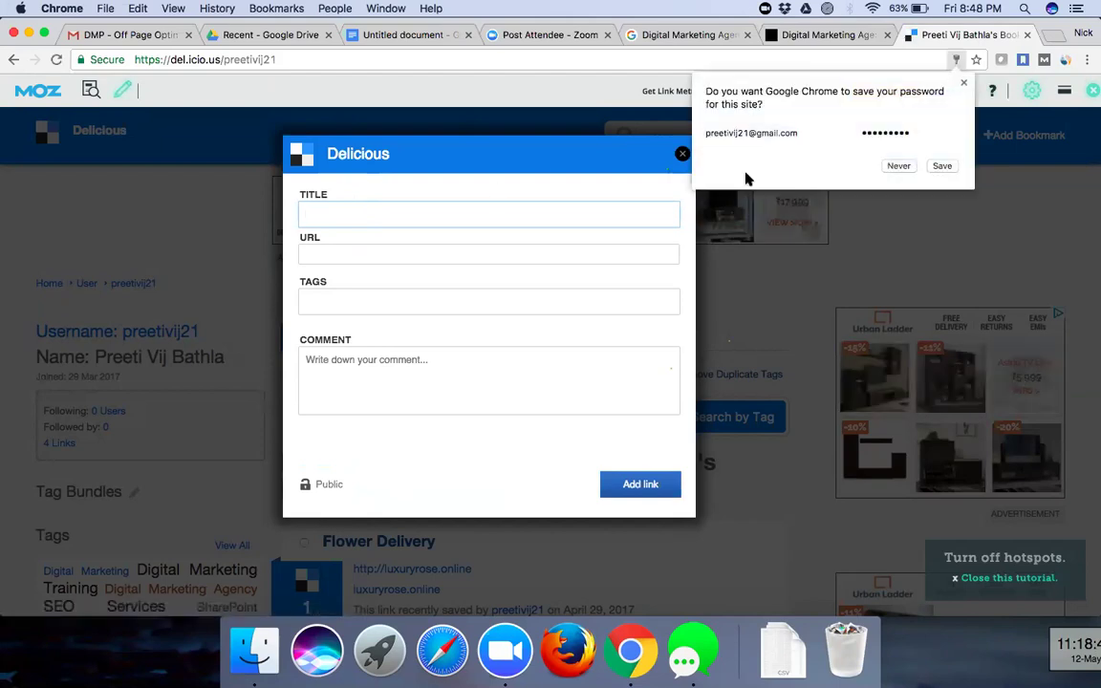
{"action": "left_click", "coordinate": [942, 165]}
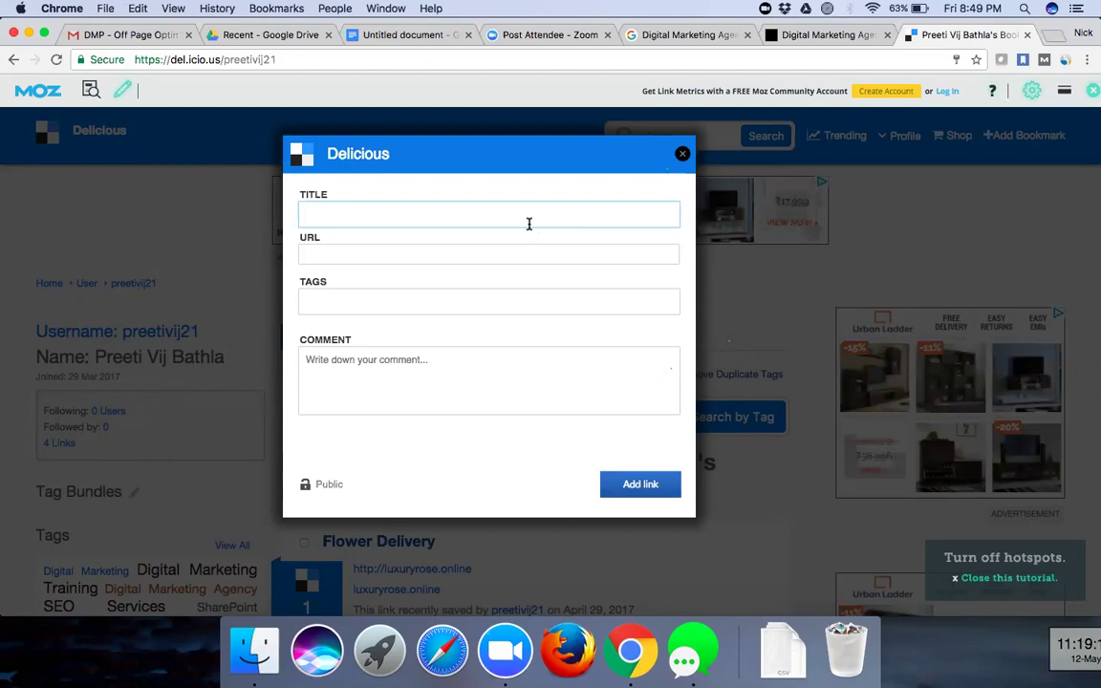
- Enter 'Pulse Digital Media' as the bookmark title and 'pulsedma.com' as its URL
{"action": "type", "text": "Pulse D"}
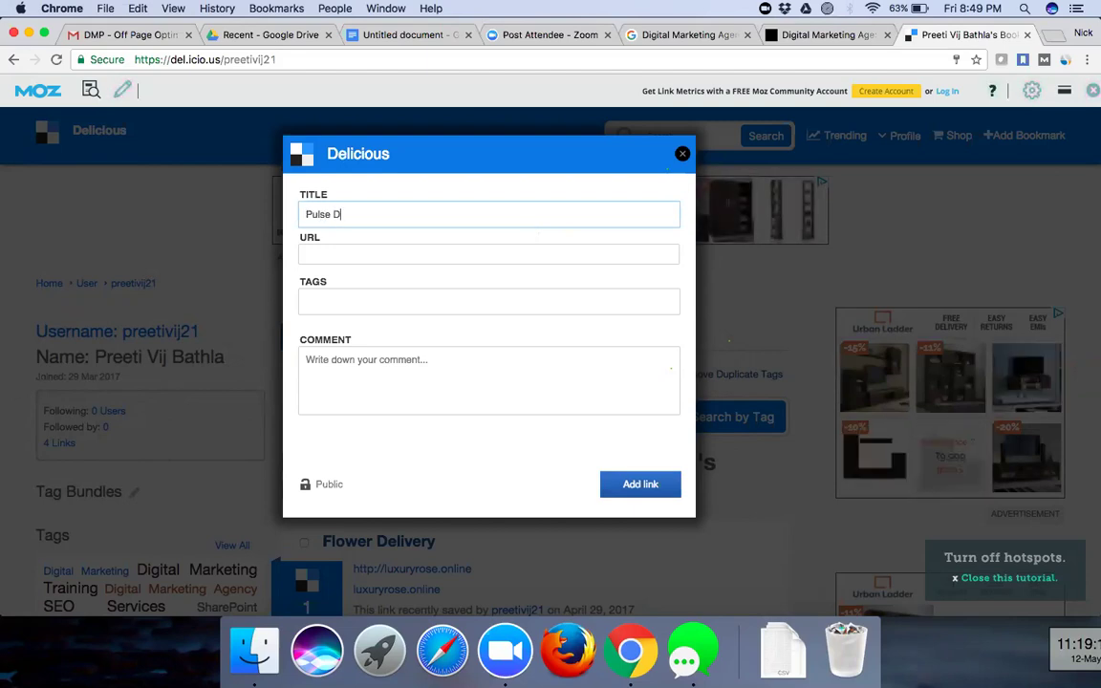
{"action": "type", "text": "igital Media"}
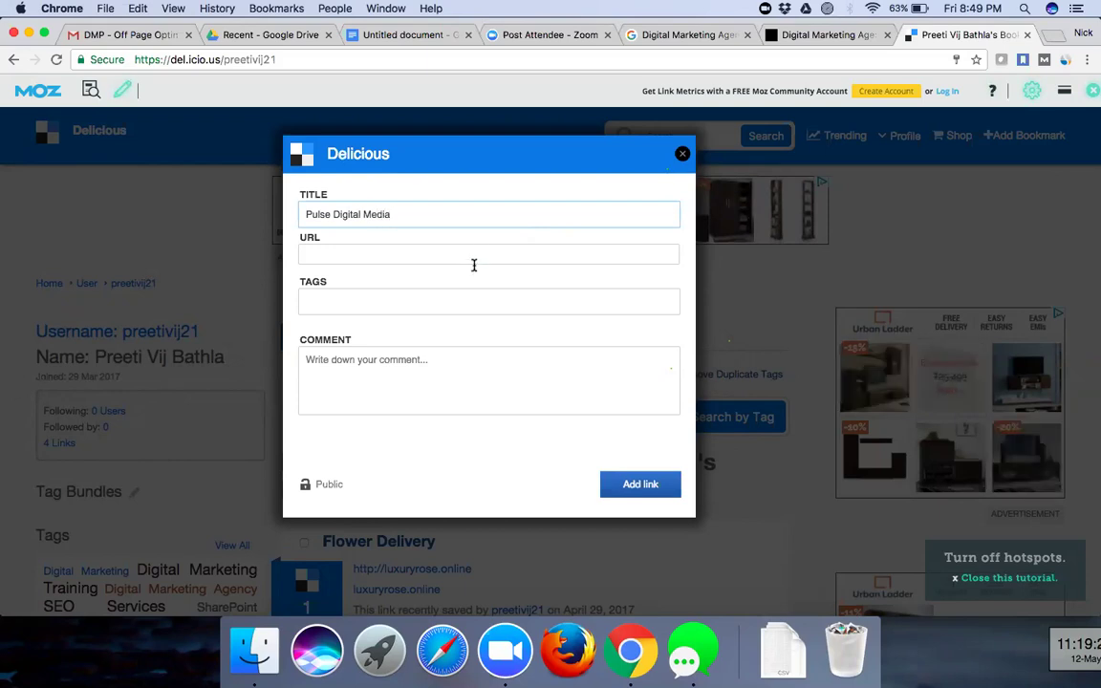
{"action": "left_click", "coordinate": [476, 255]}
{"action": "type", "text": "pulse"}
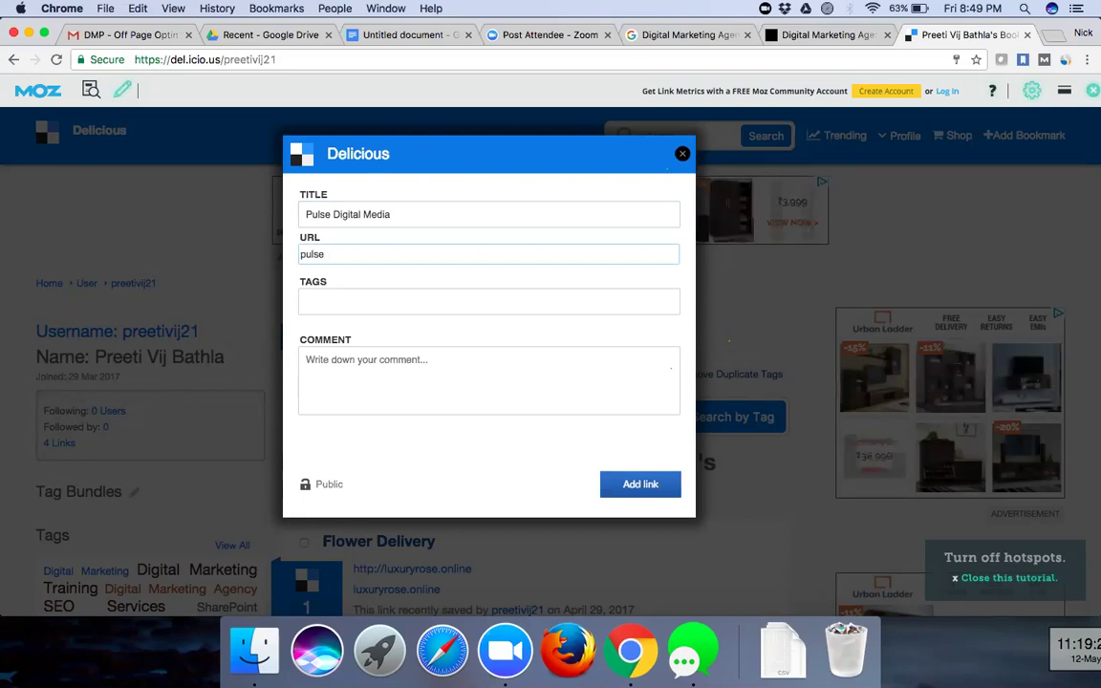
{"action": "type", "text": "dma."}
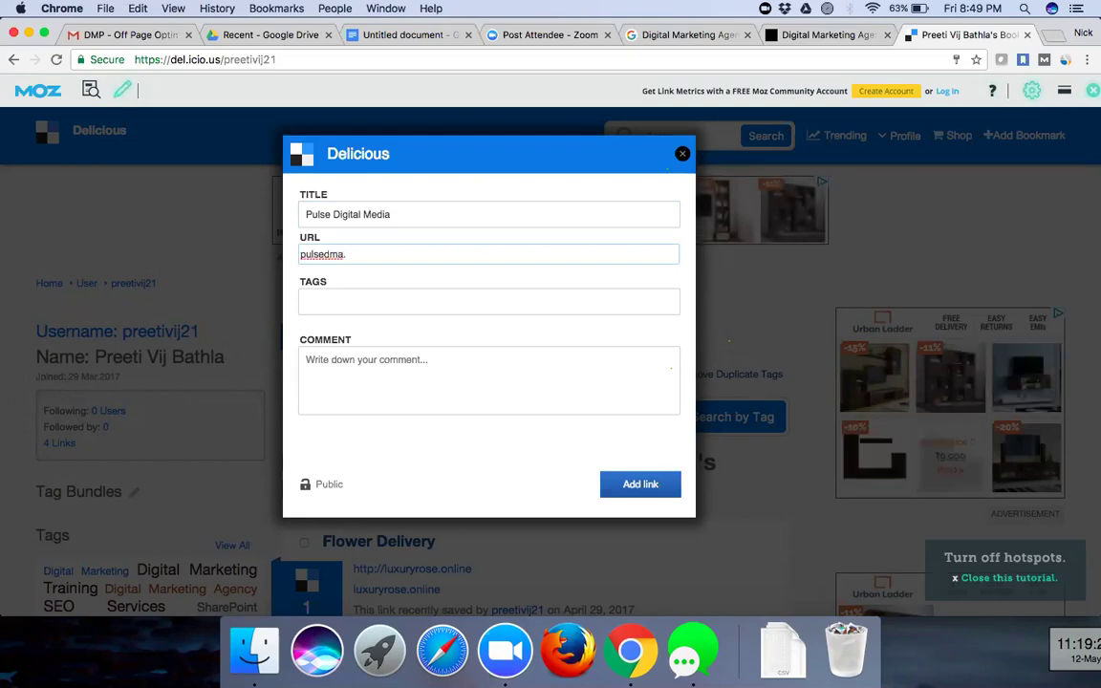
{"action": "type", "text": "com"}
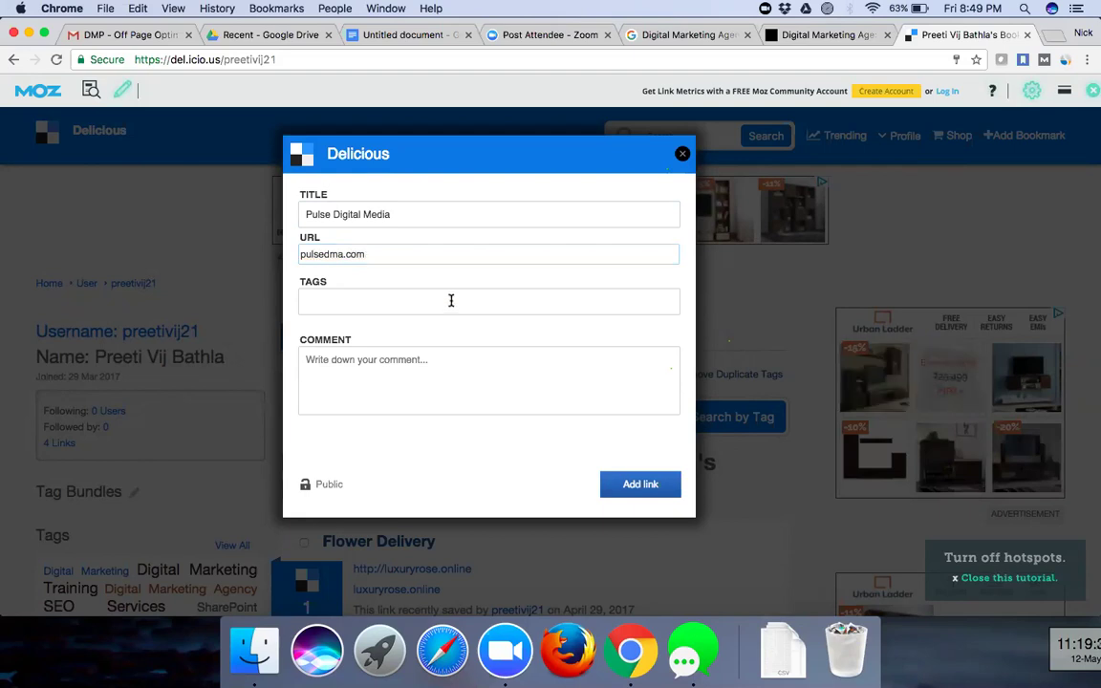
{"action": "left_click", "coordinate": [451, 300]}
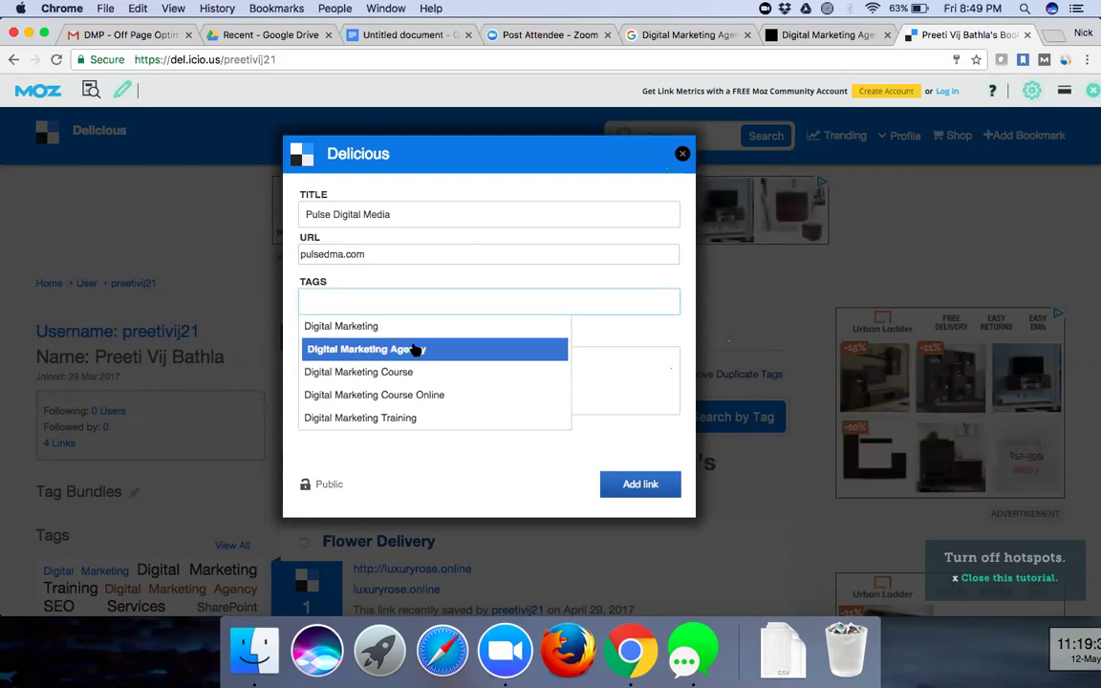
- Tag the bookmark Digital Marketing Agency, Digital Marketing and SEO Services from the suggestions
{"action": "left_click", "coordinate": [414, 350]}
{"action": "left_click", "coordinate": [465, 301]}
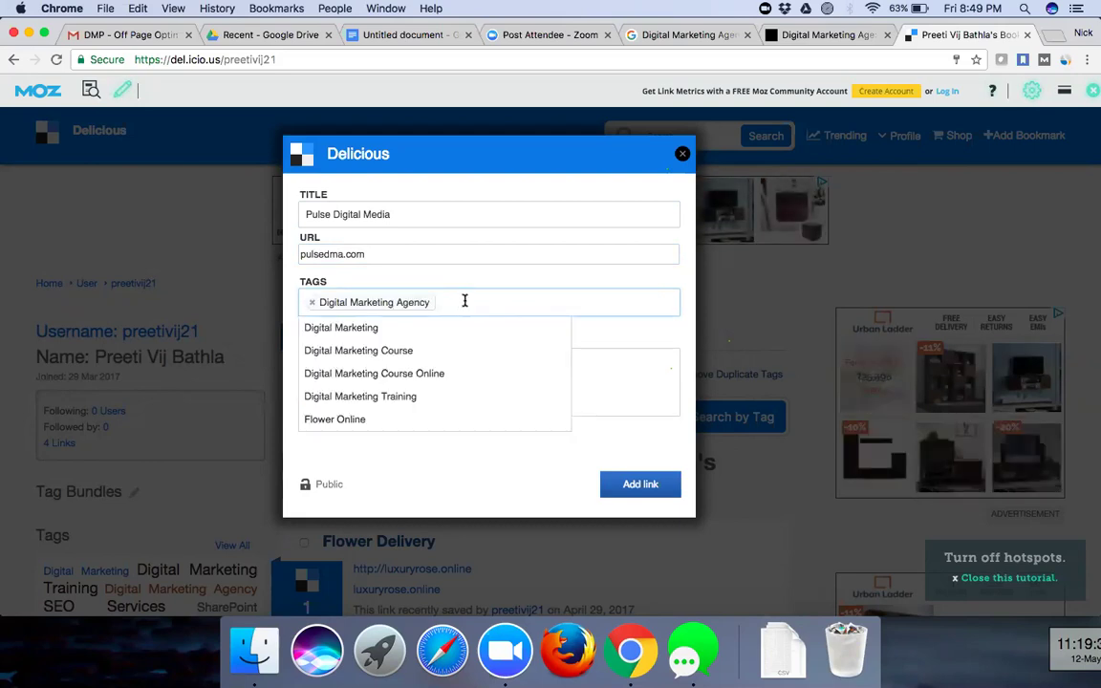
{"action": "left_click", "coordinate": [443, 329]}
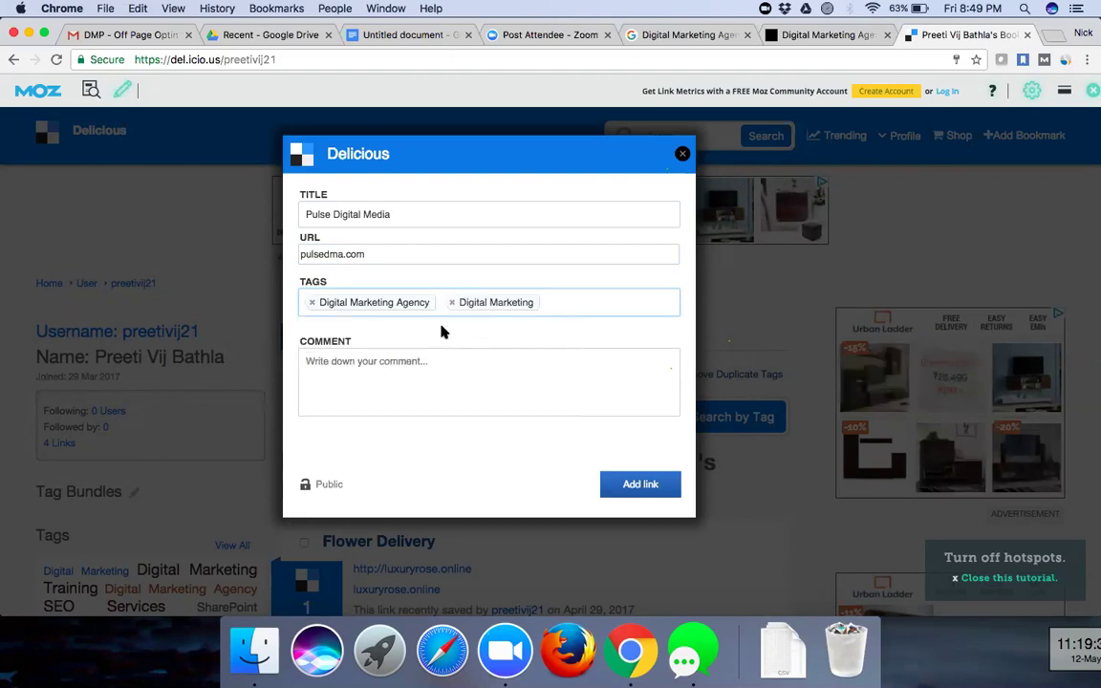
{"action": "left_click", "coordinate": [564, 301]}
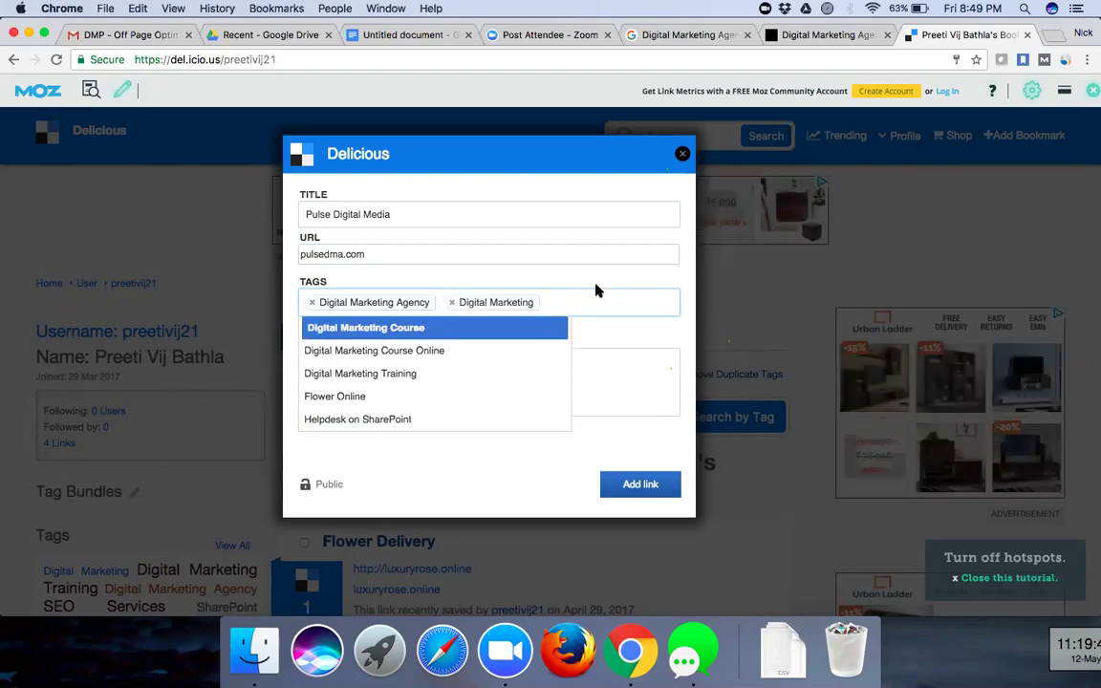
{"action": "type", "text": "SEO"}
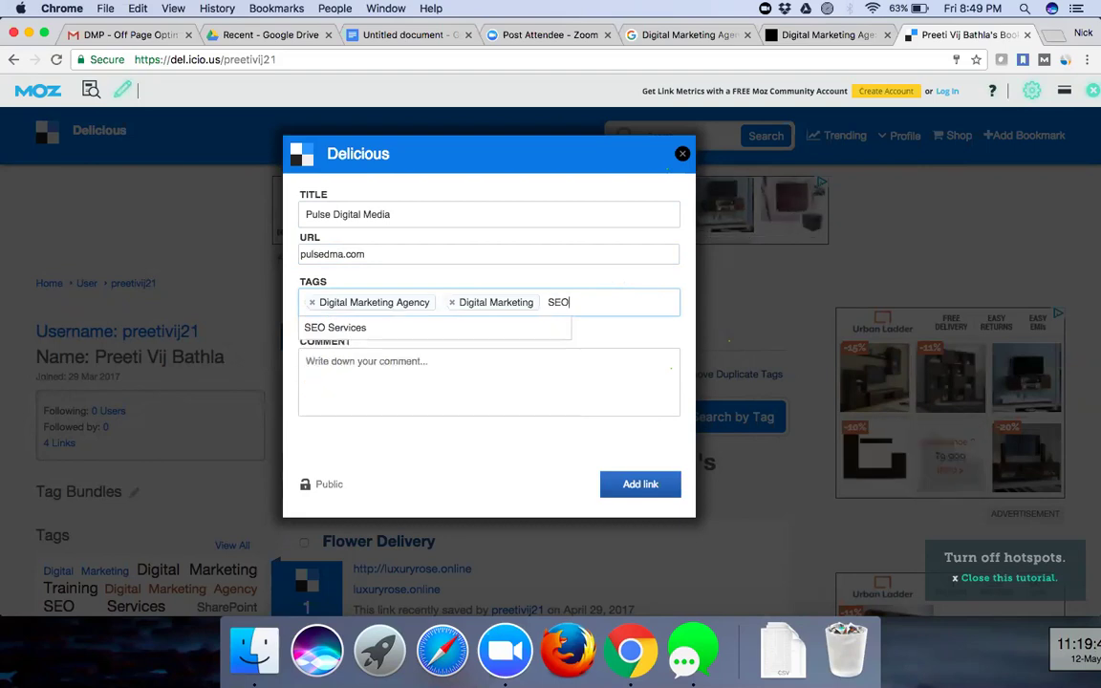
{"action": "type", "text": " Services"}
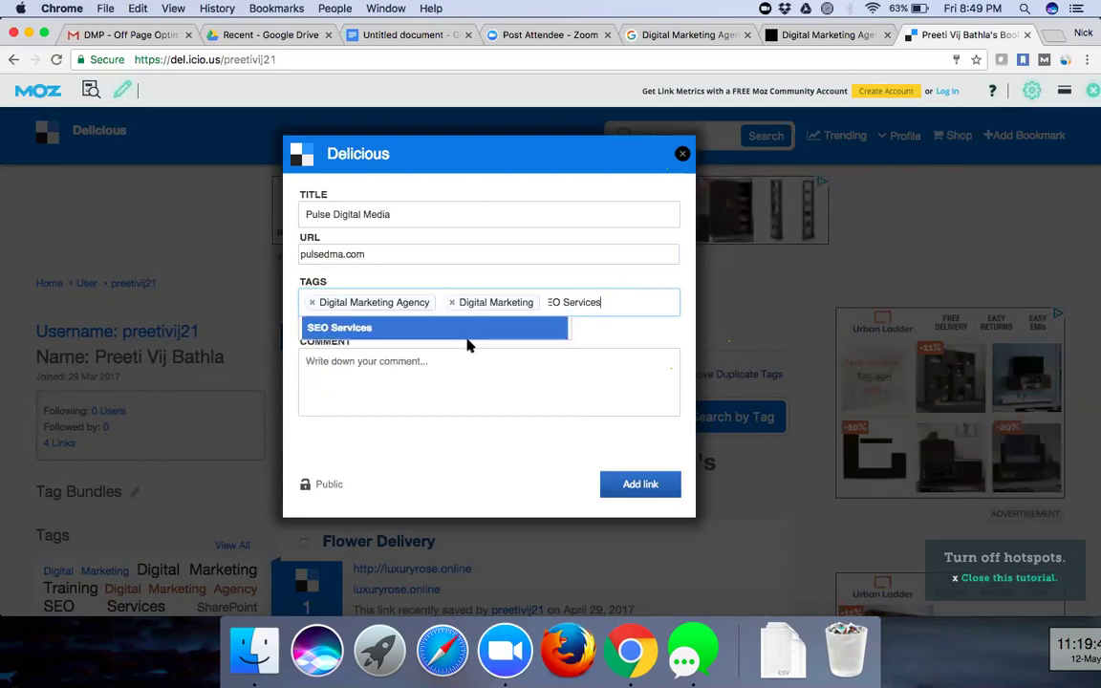
{"action": "left_click", "coordinate": [468, 333]}
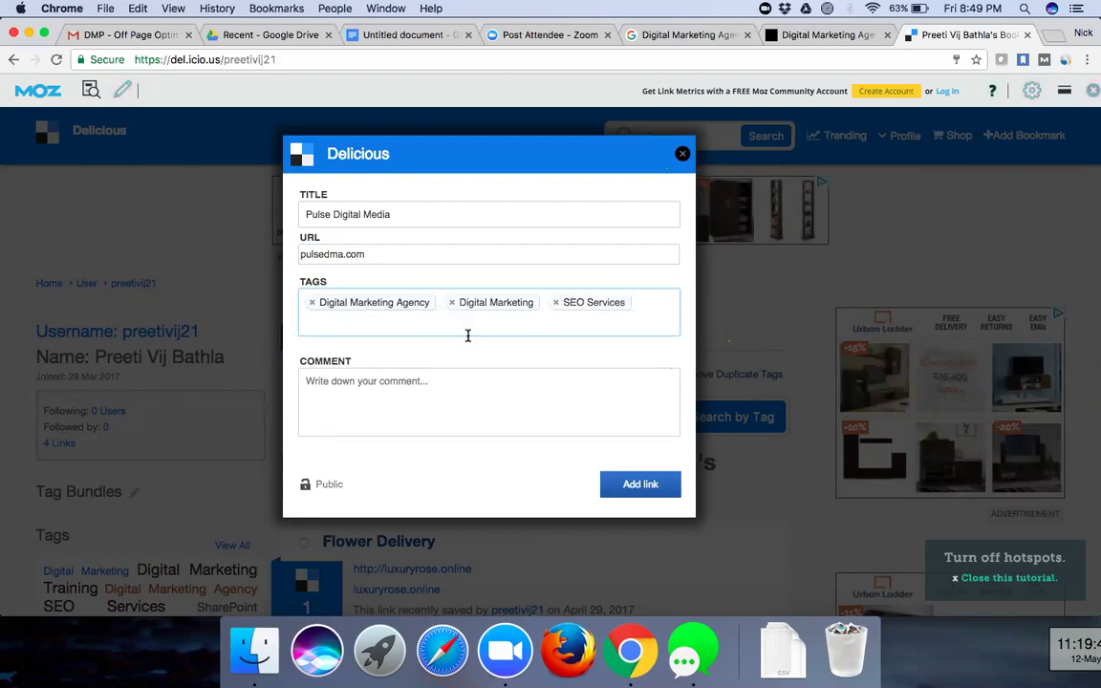
- Add the Google Adwords Campaigns tag and save the bookmark
{"action": "left_click", "coordinate": [651, 308]}
{"action": "type", "text": "G"}
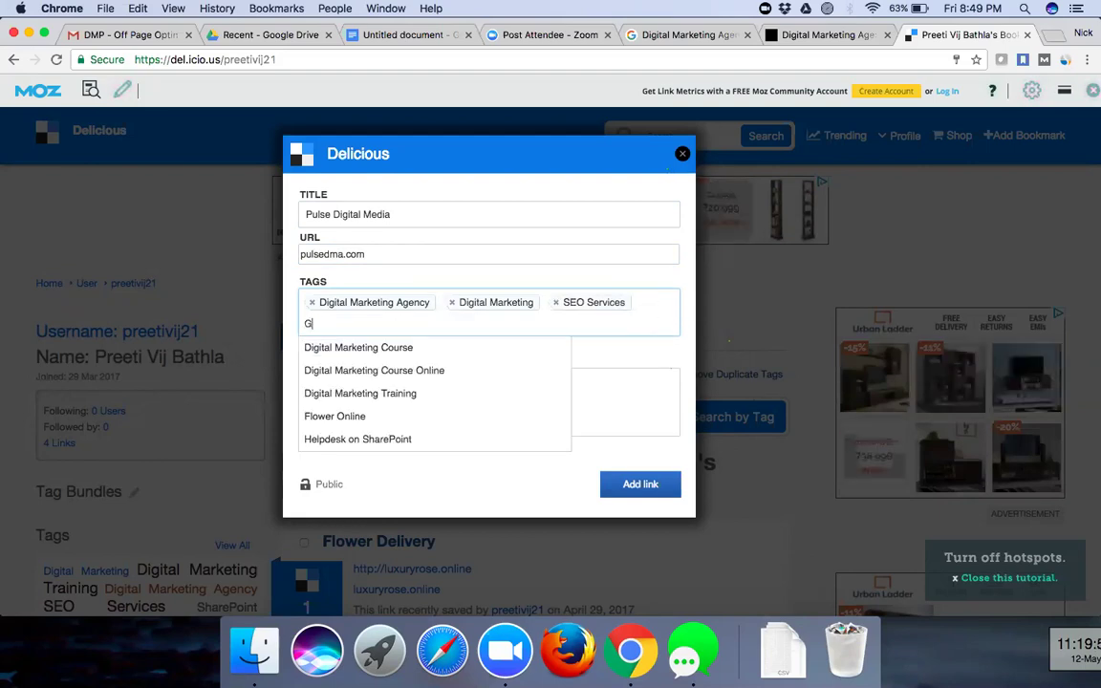
{"action": "type", "text": "oogle "}
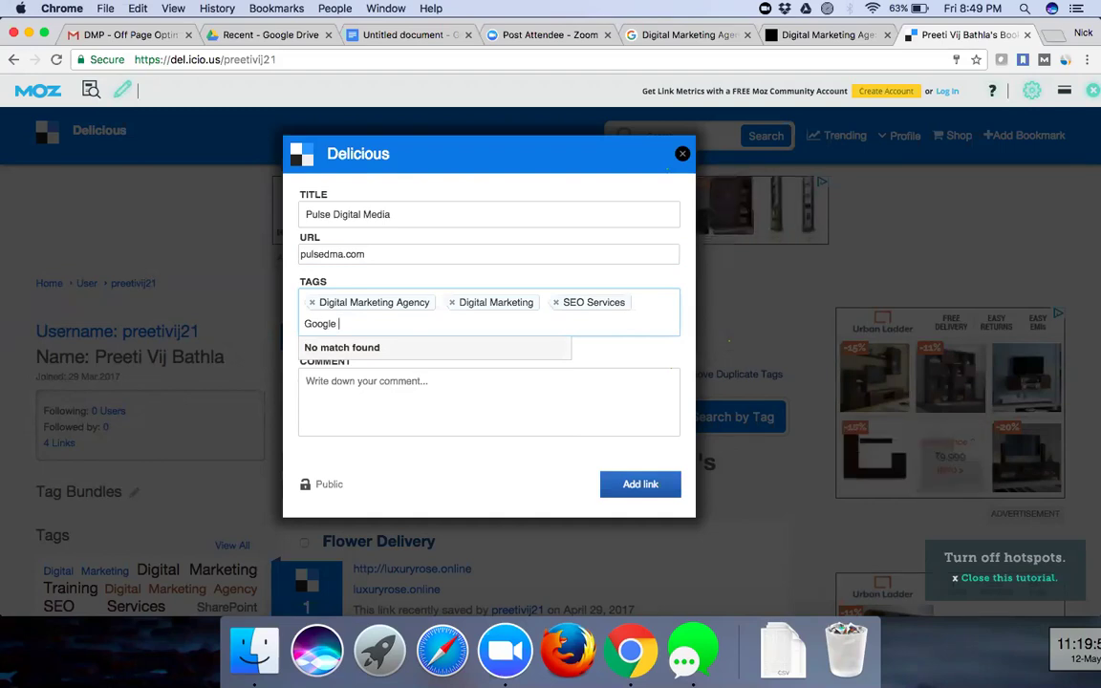
{"action": "type", "text": "Adword"}
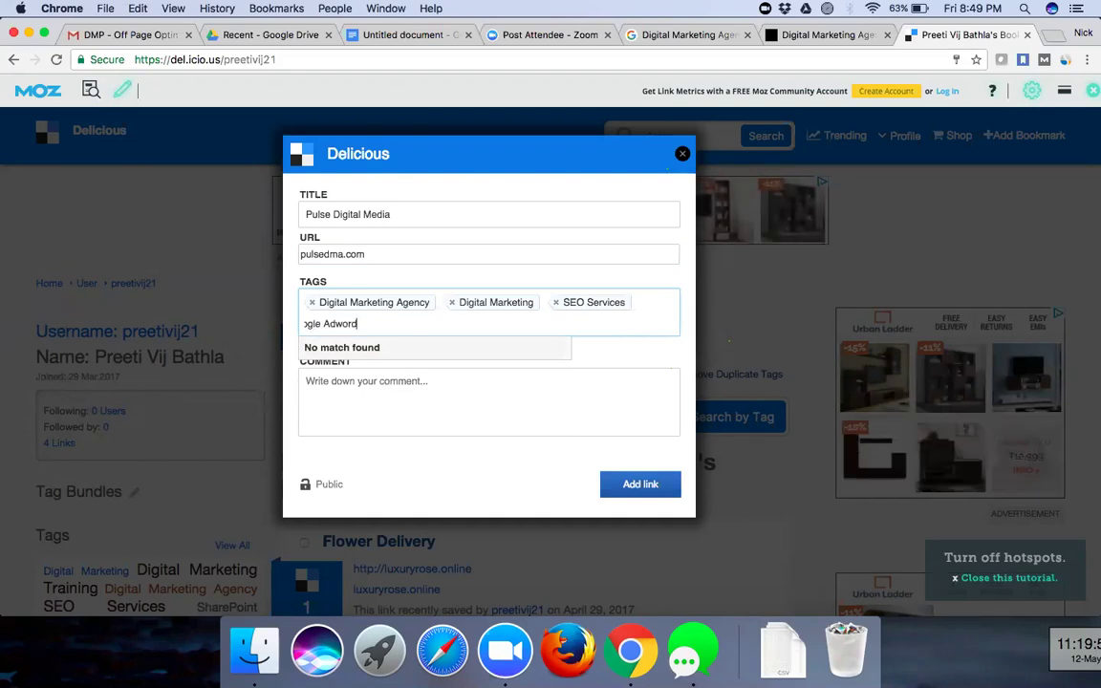
{"action": "type", "text": "s Campaigns"}
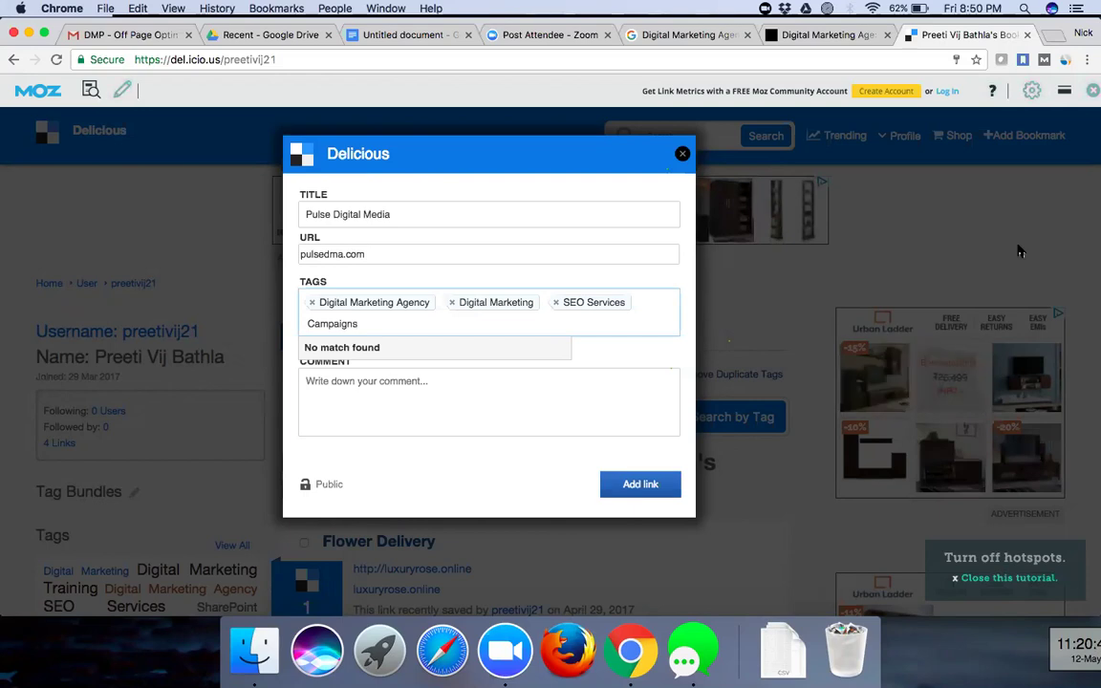
{"action": "left_click", "coordinate": [454, 411]}
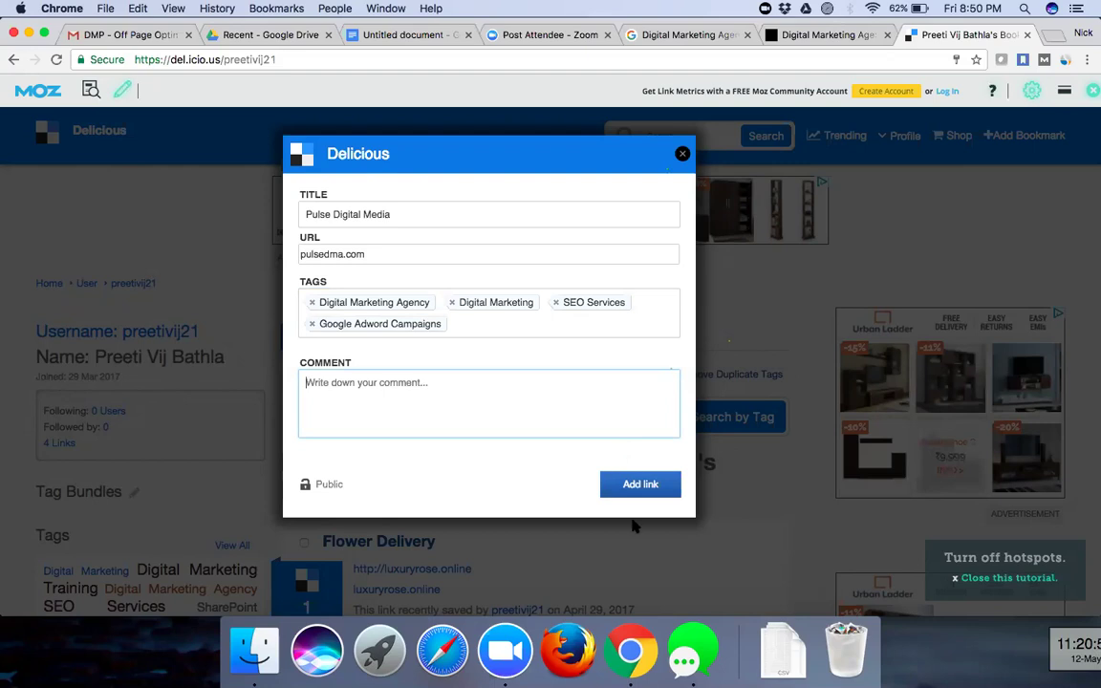
{"action": "left_click", "coordinate": [650, 484]}
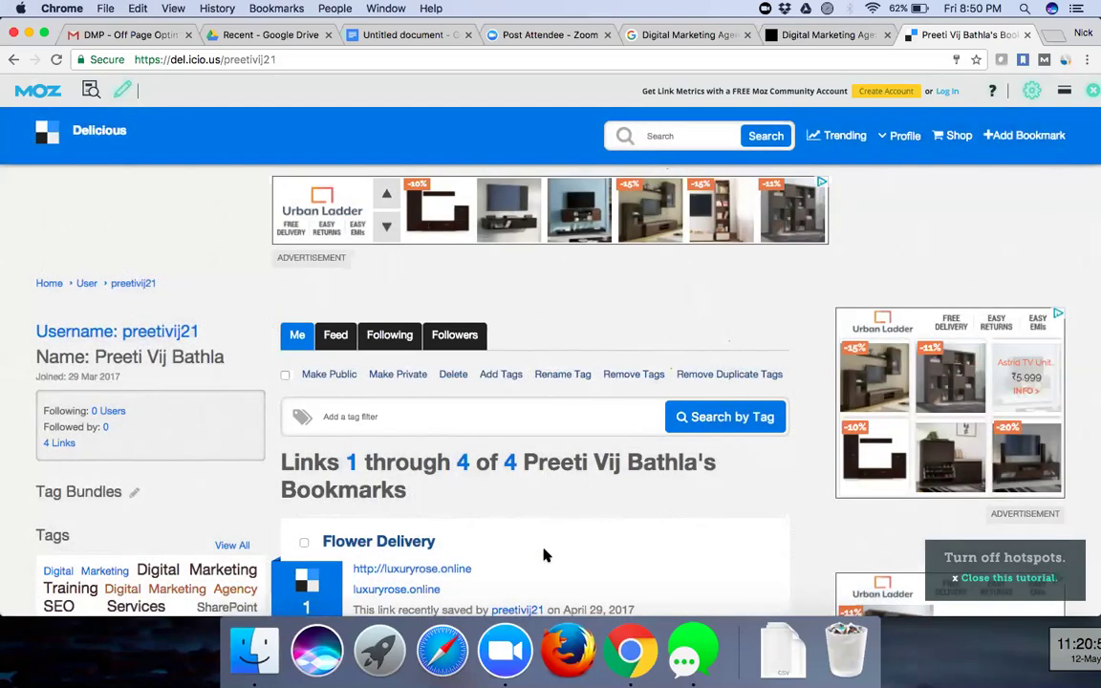
{"action": "scroll", "coordinate": [543, 555], "scroll_direction": "down", "scroll_amount": 2}
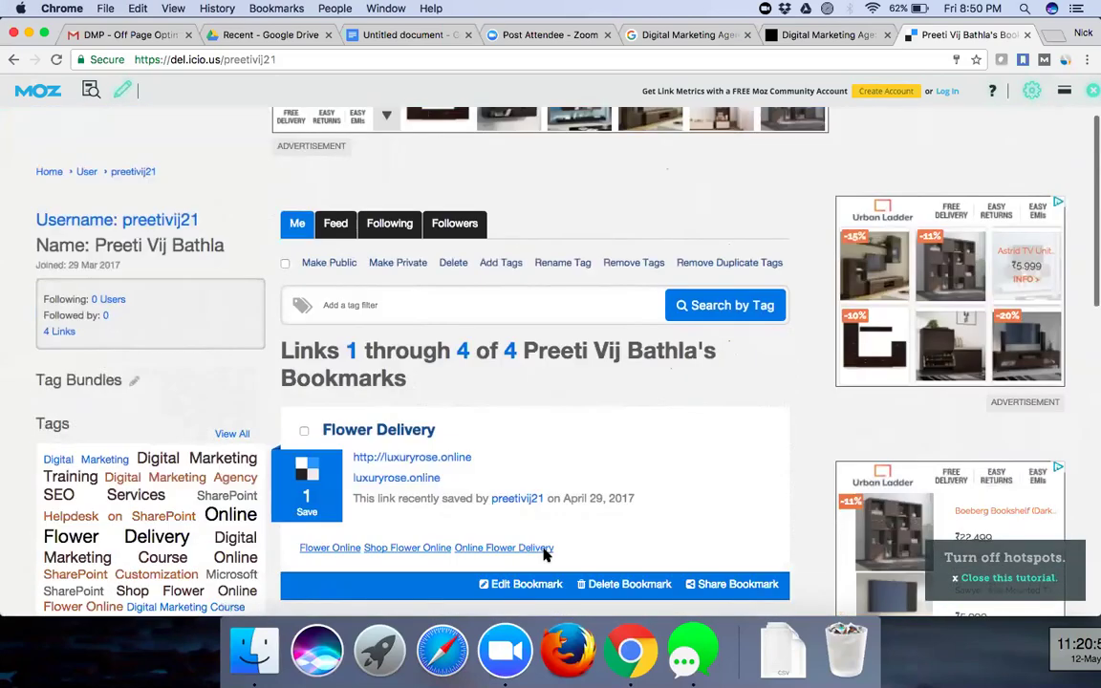
{"action": "scroll", "coordinate": [545, 555], "scroll_direction": "down", "scroll_amount": 10}
{"action": "scroll", "coordinate": [545, 555], "scroll_direction": "up", "scroll_amount": 10}
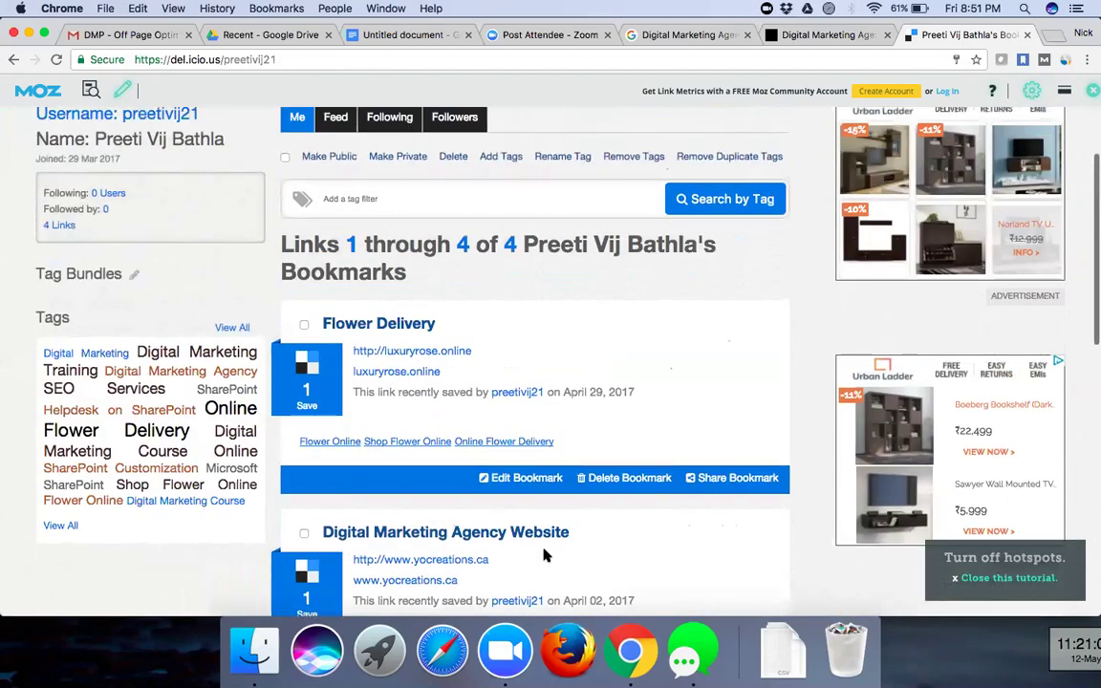
{"action": "scroll", "coordinate": [629, 284], "scroll_direction": "up", "scroll_amount": 3}
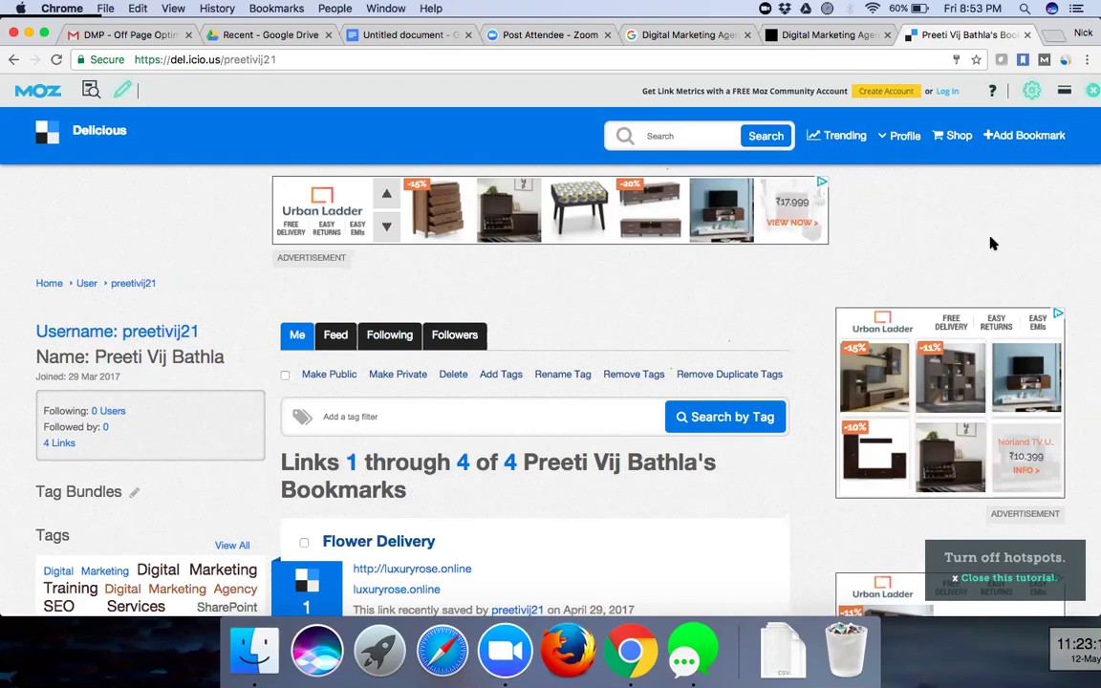
- Google 'social bookmarking sites' in a new tab and skim the results
{"action": "left_click", "coordinate": [1053, 36]}
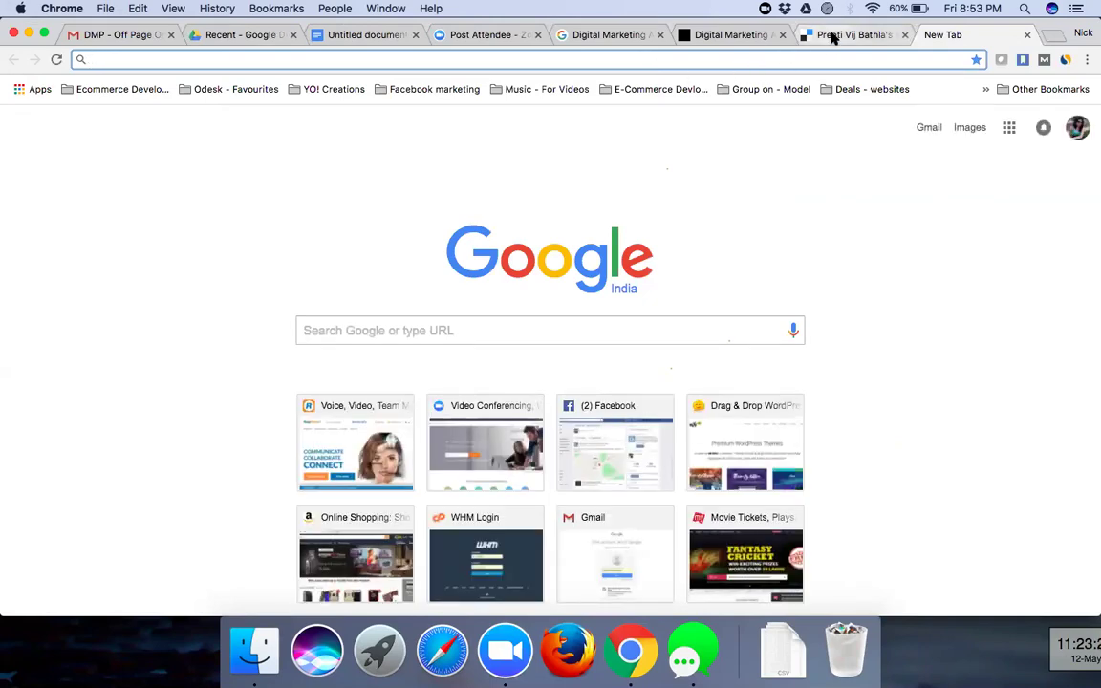
{"action": "left_click", "coordinate": [831, 37]}
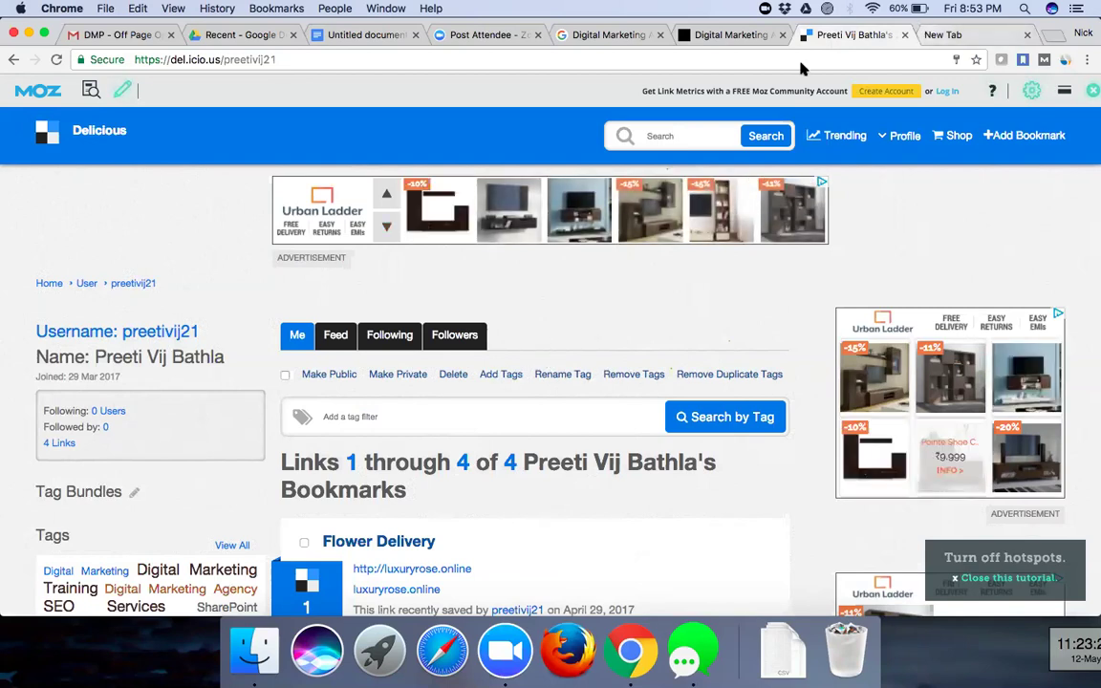
{"action": "left_click", "coordinate": [930, 35]}
{"action": "left_click", "coordinate": [484, 334]}
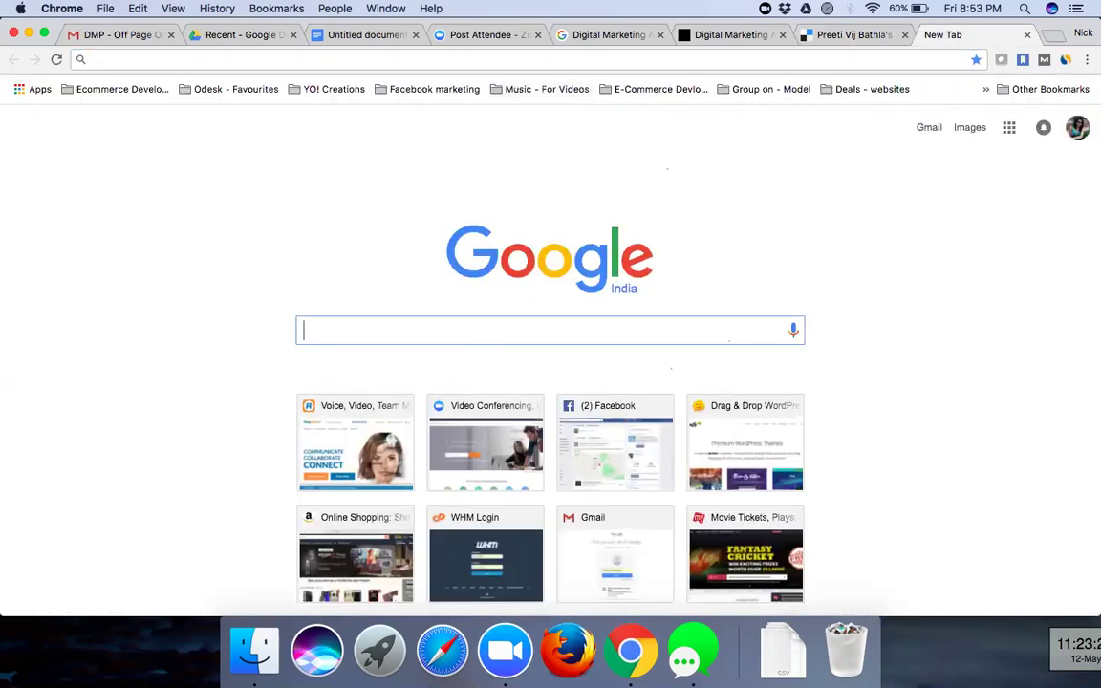
{"action": "type", "text": "social"}
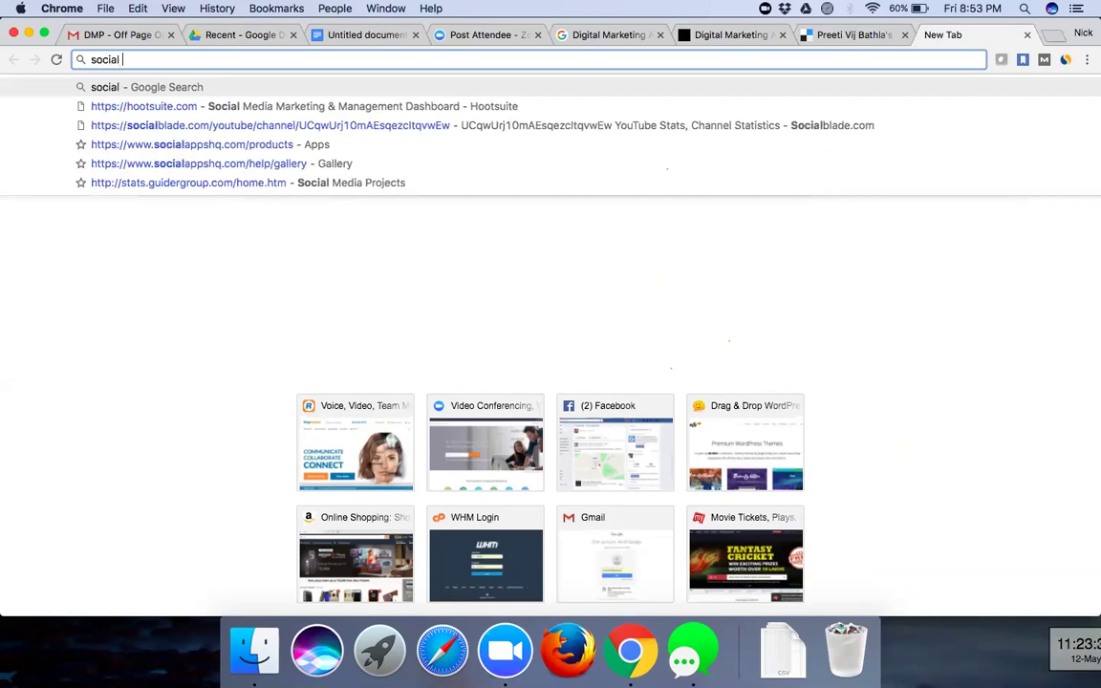
{"action": "type", "text": " bookmarking sites"}
{"action": "key", "text": "Return"}
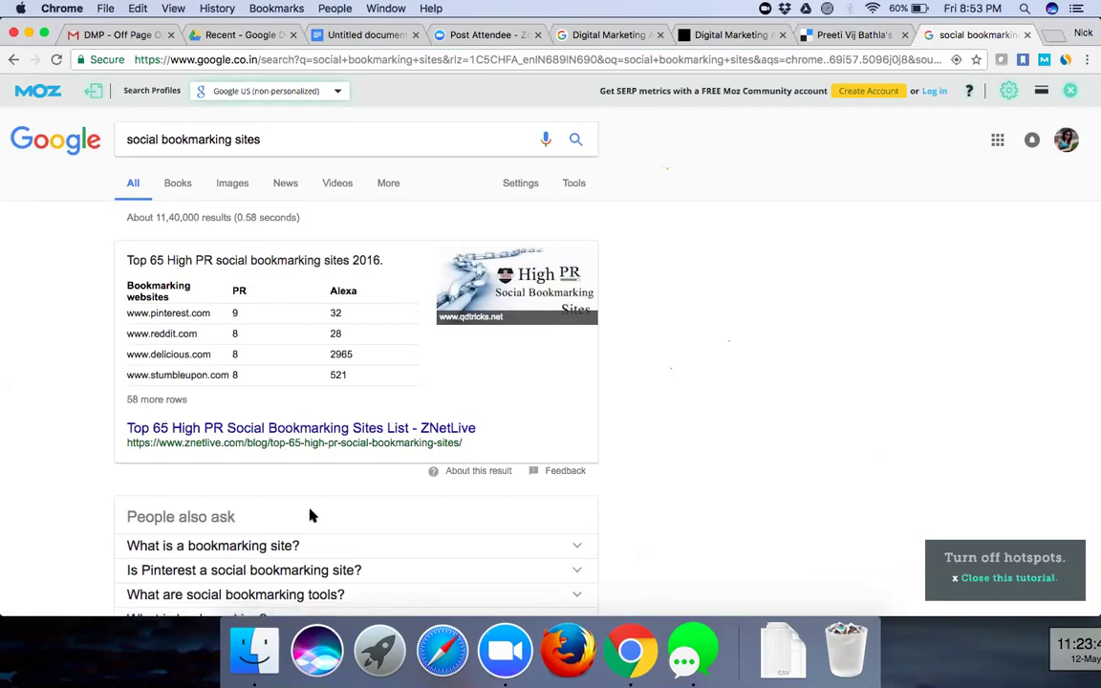
{"action": "scroll", "coordinate": [310, 516], "scroll_direction": "down", "scroll_amount": 5}
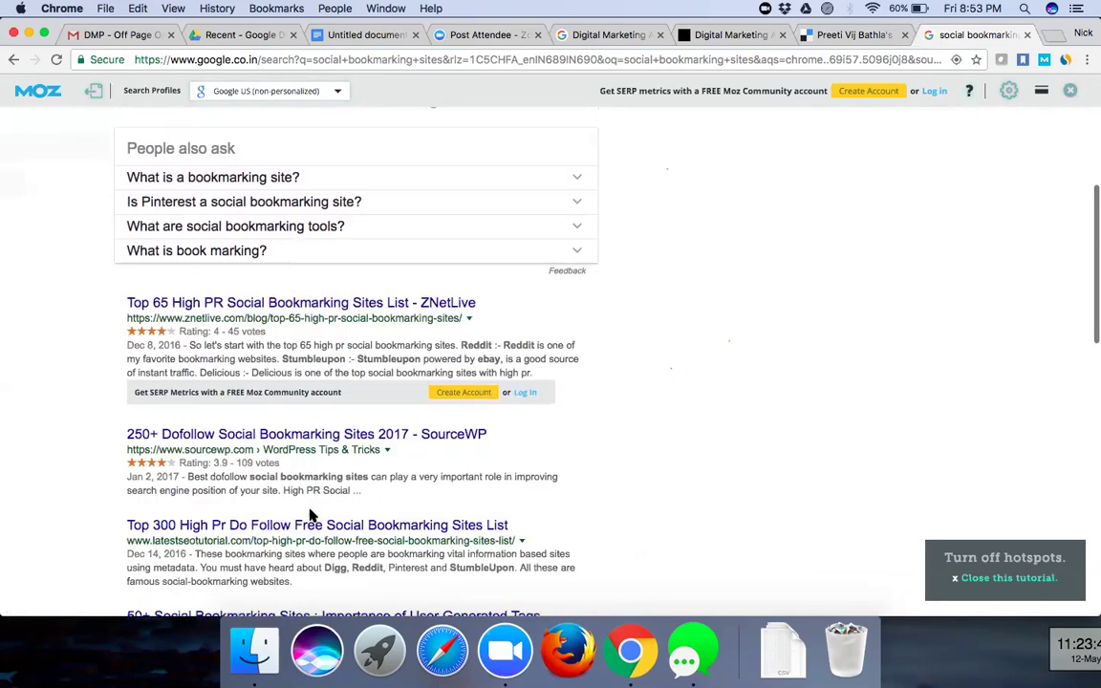
{"action": "scroll", "coordinate": [312, 513], "scroll_direction": "down", "scroll_amount": 8}
{"action": "scroll", "coordinate": [832, 302], "scroll_direction": "up", "scroll_amount": 1}
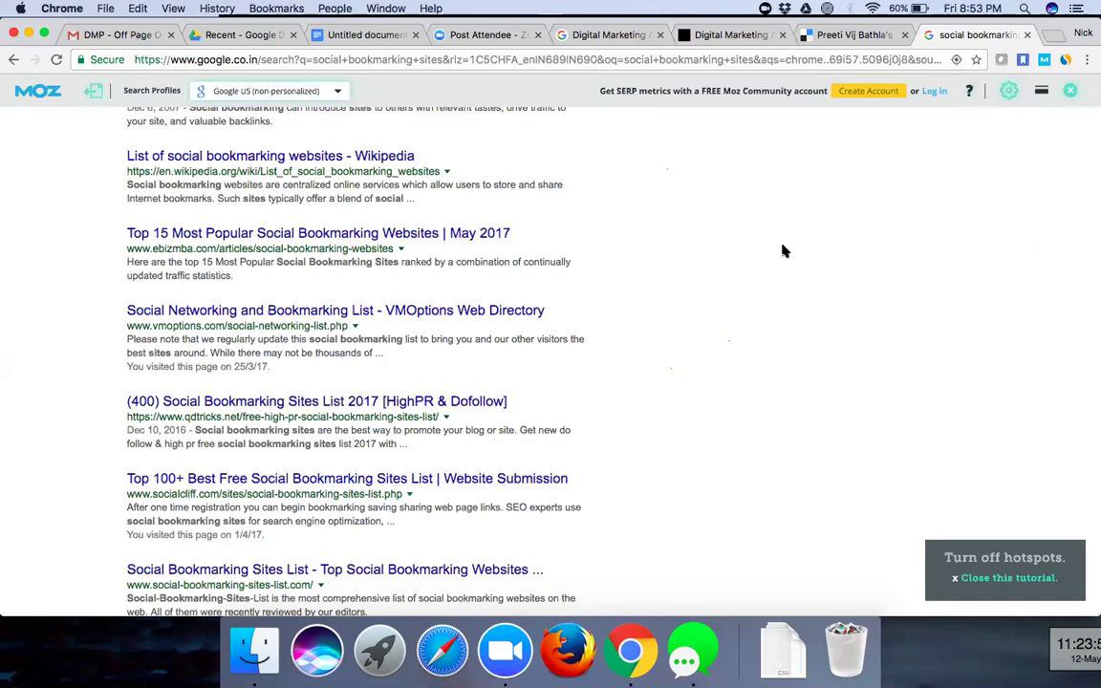
- Review the Delicious bookmarks page, then switch to the Off Page Optimization PDF in Gmail
{"action": "left_click", "coordinate": [830, 34]}
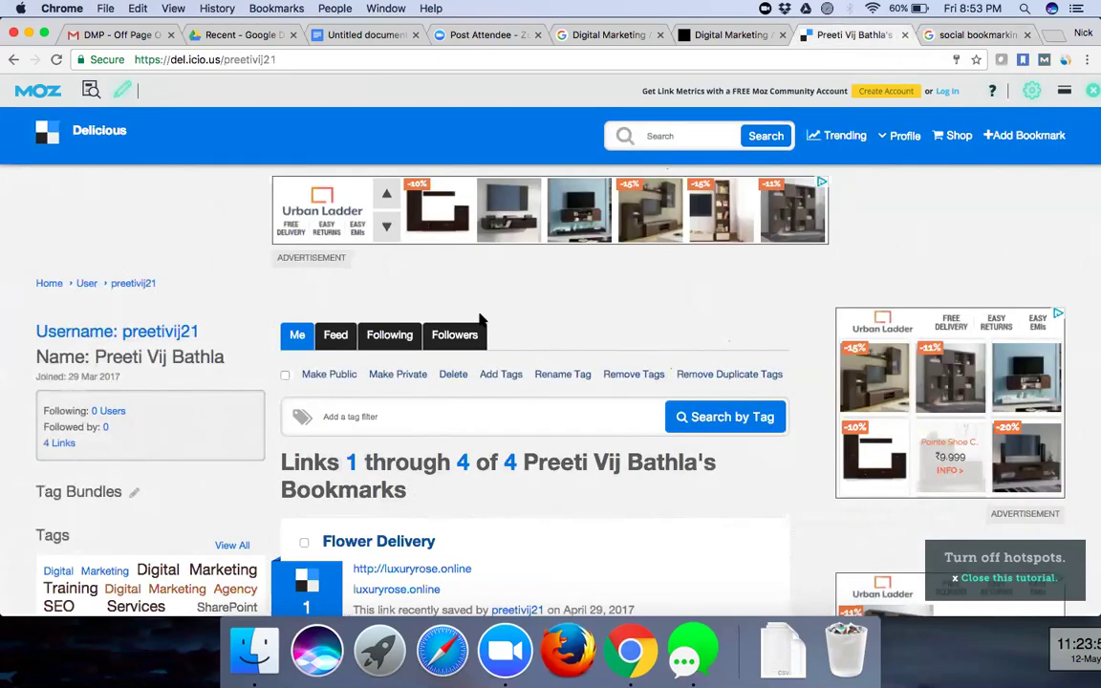
{"action": "scroll", "coordinate": [515, 301], "scroll_direction": "down", "scroll_amount": 1}
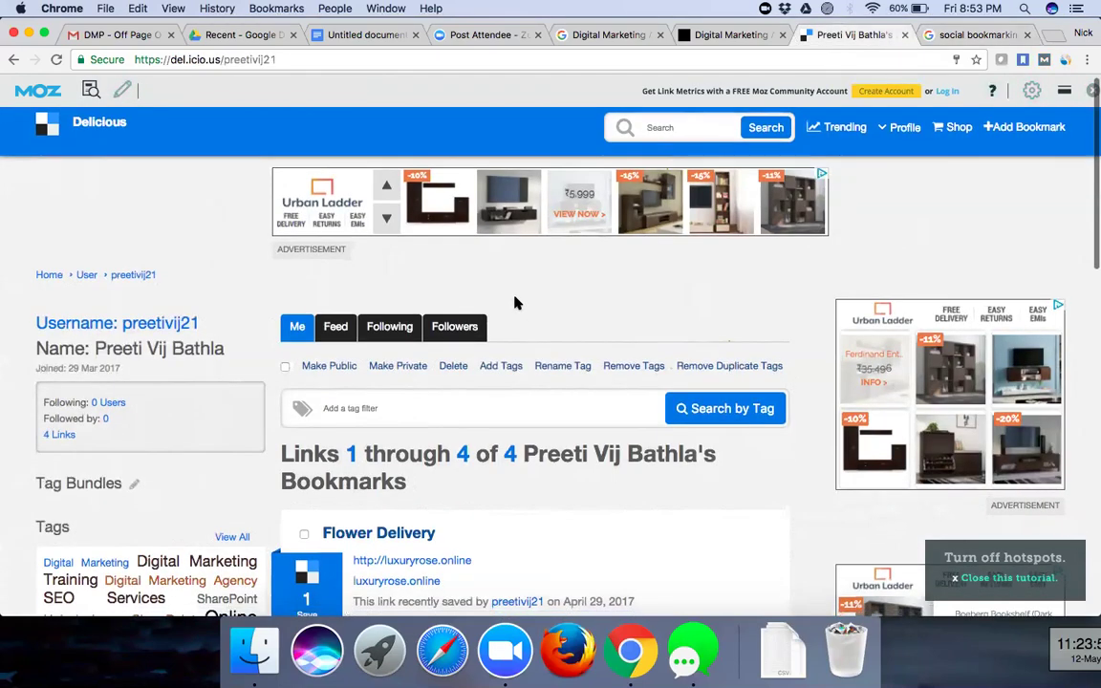
{"action": "scroll", "coordinate": [516, 258], "scroll_direction": "down", "scroll_amount": 2}
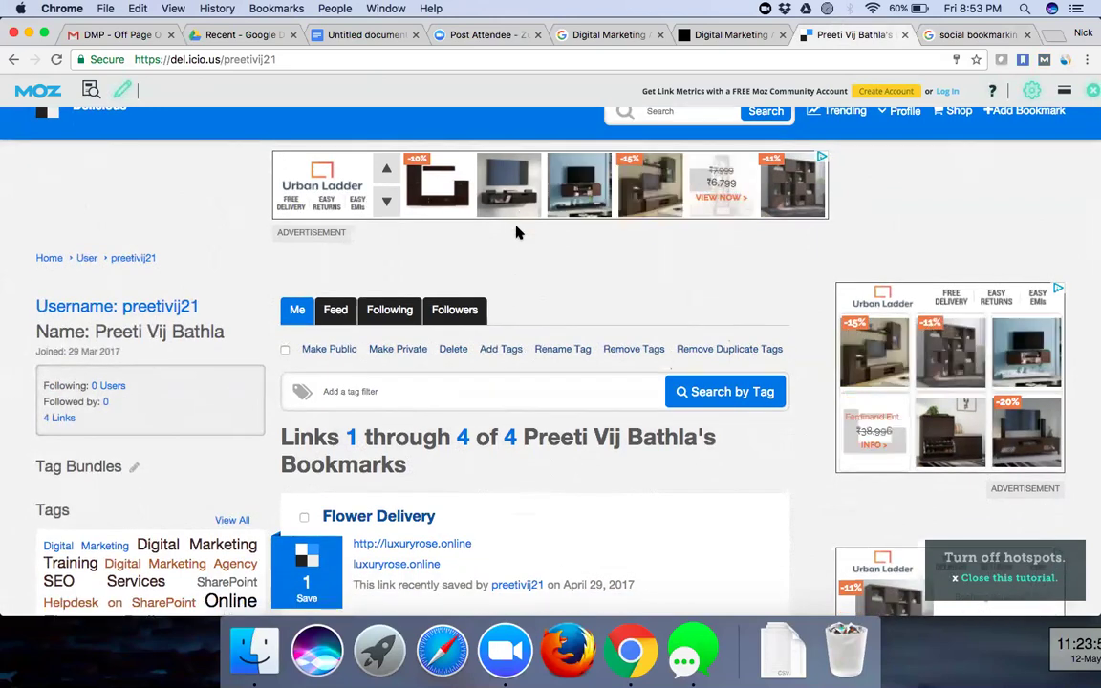
{"action": "scroll", "coordinate": [937, 239], "scroll_direction": "up", "scroll_amount": 1}
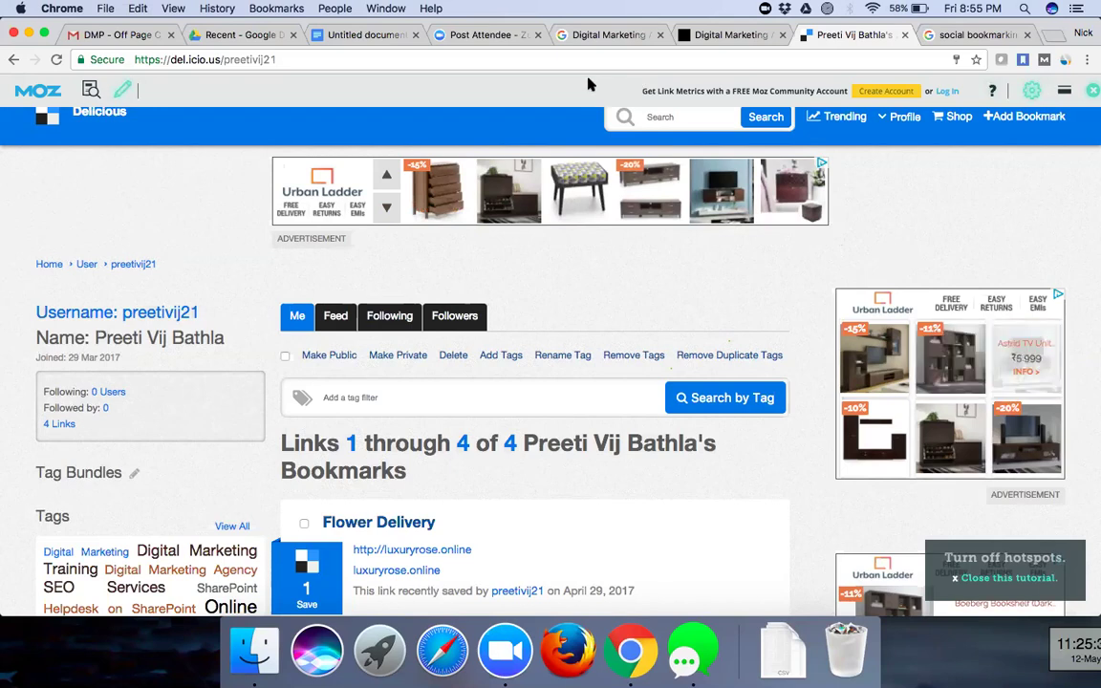
{"action": "left_click", "coordinate": [344, 59]}
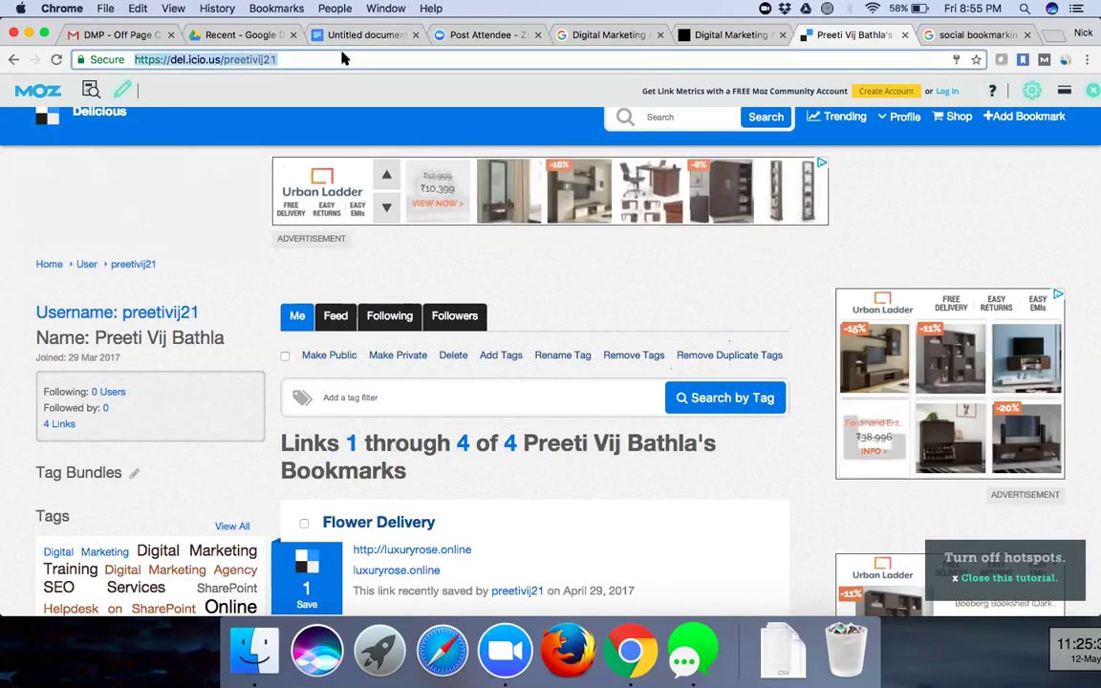
{"action": "left_click", "coordinate": [121, 33]}
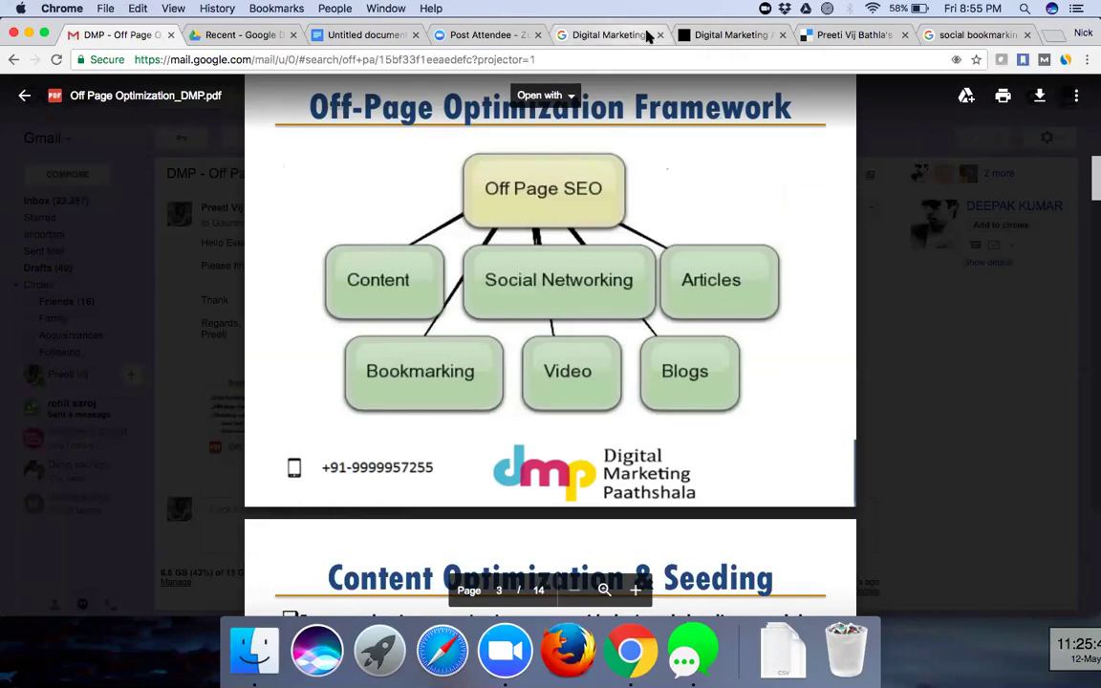
- Switch from the Gmail PDF to the Delicious bookmarks tab
{"action": "left_click", "coordinate": [850, 34]}
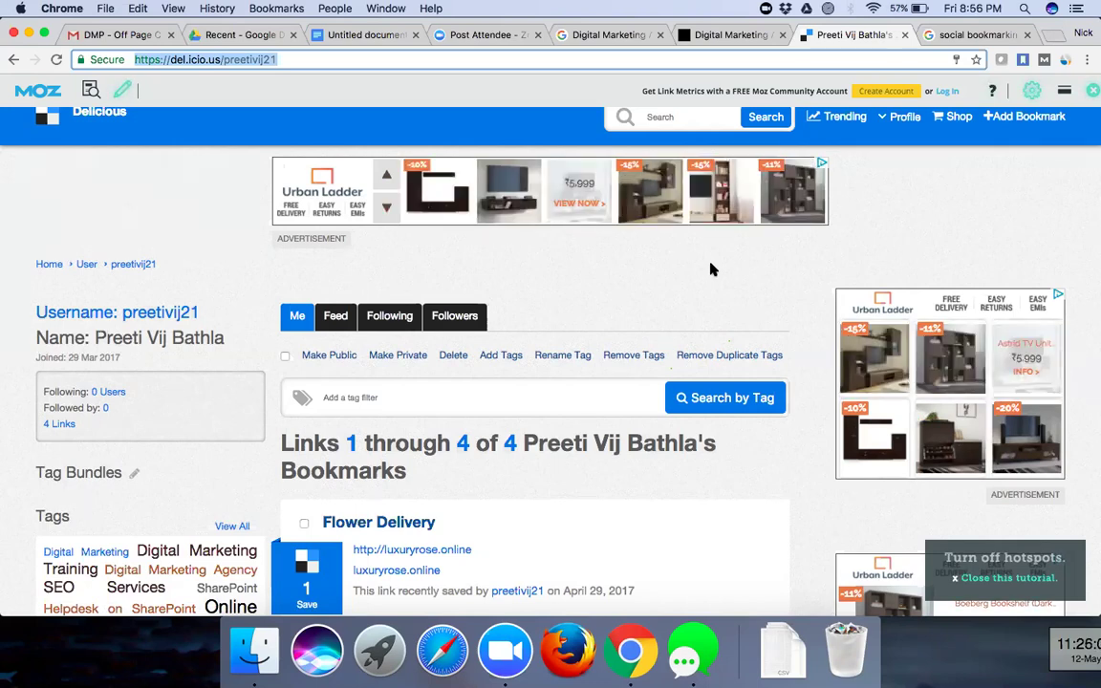
- Switch back to the 'DMP - Off Page' tab showing the Off Page Optimization PDF
{"action": "left_click", "coordinate": [287, 60]}
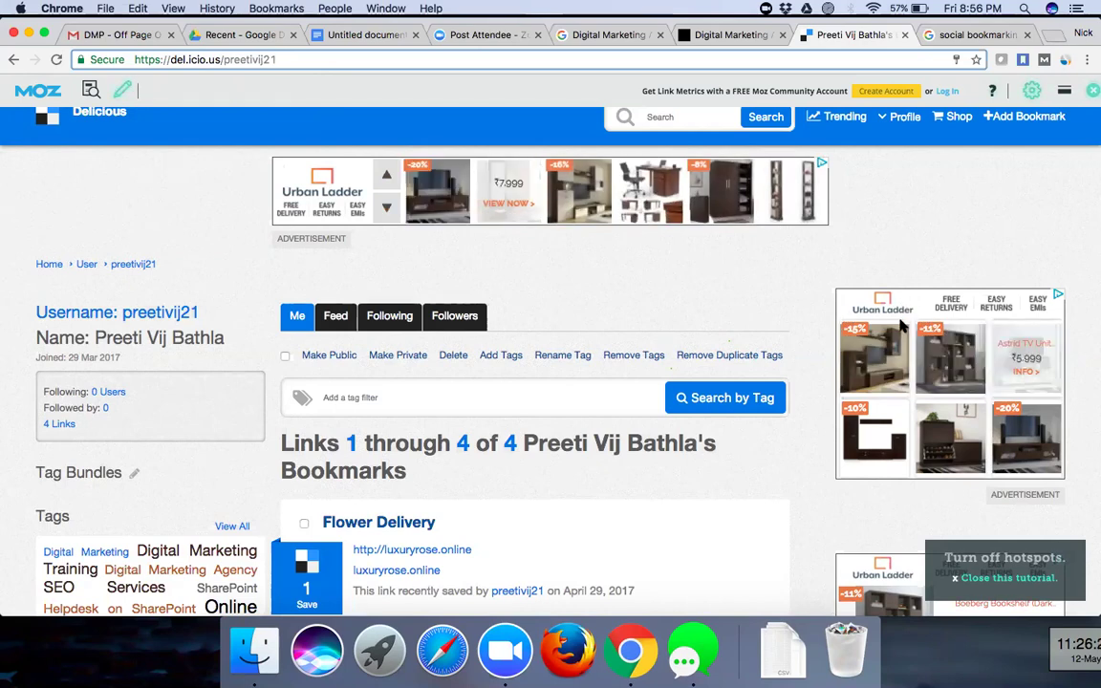
{"action": "left_click", "coordinate": [88, 36]}
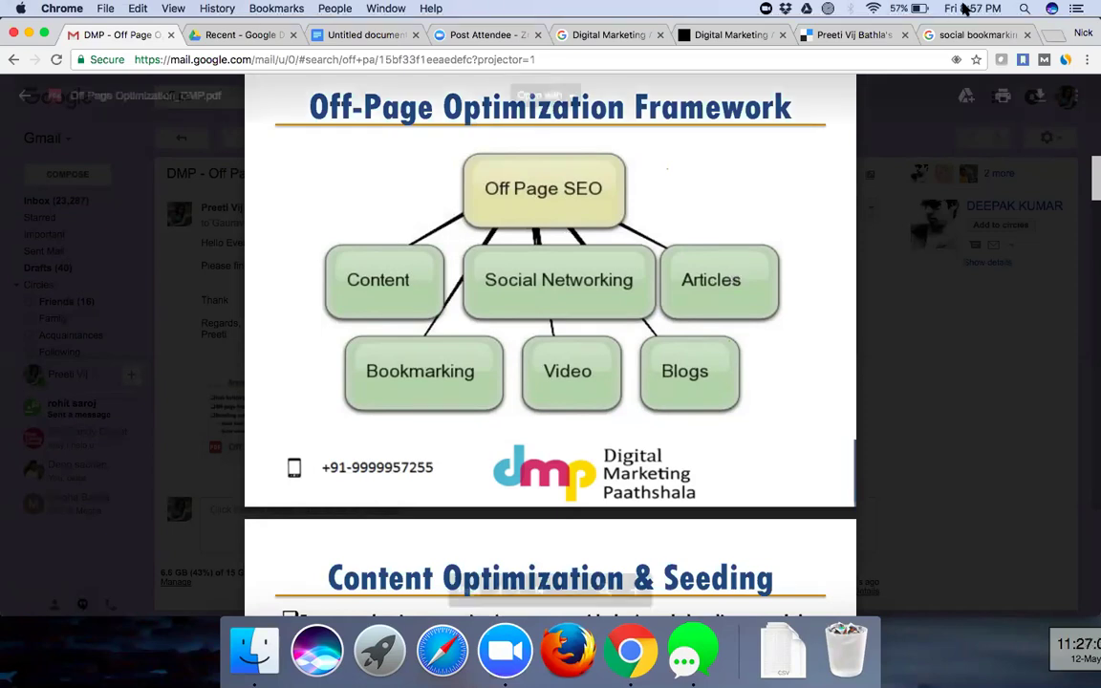
- Open a new blank Chrome tab on the Google start page
{"action": "left_click", "coordinate": [1046, 37]}
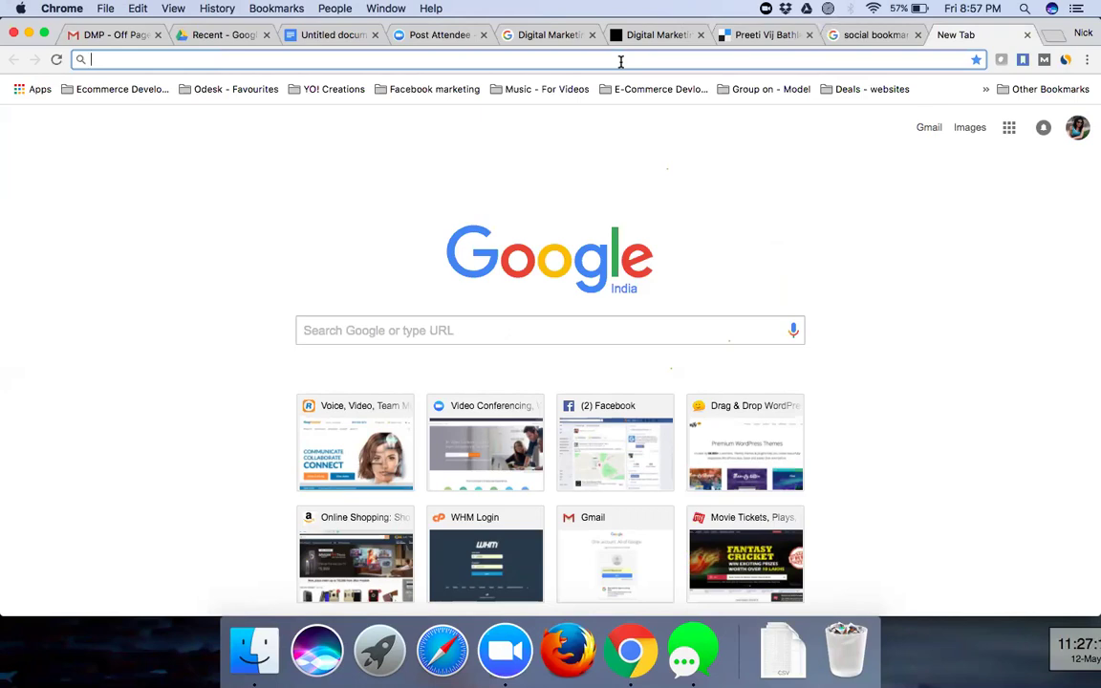
- Load ezinearticles.com and look over its home page
{"action": "type", "text": "ezin"}
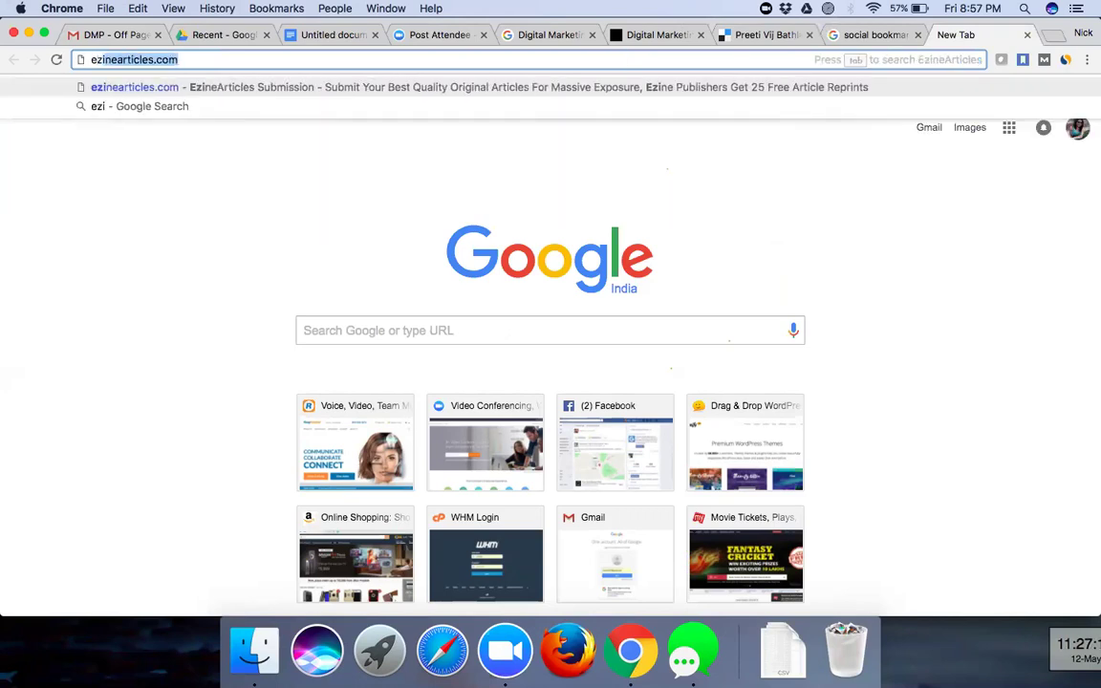
{"action": "type", "text": "eart"}
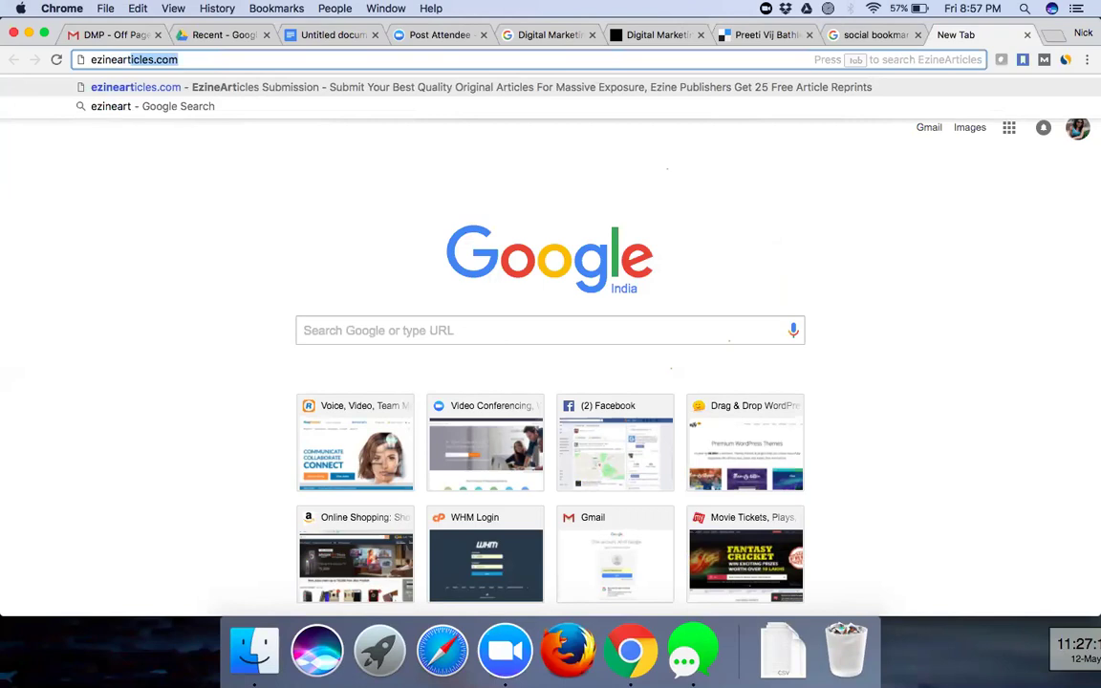
{"action": "key", "text": "Return"}
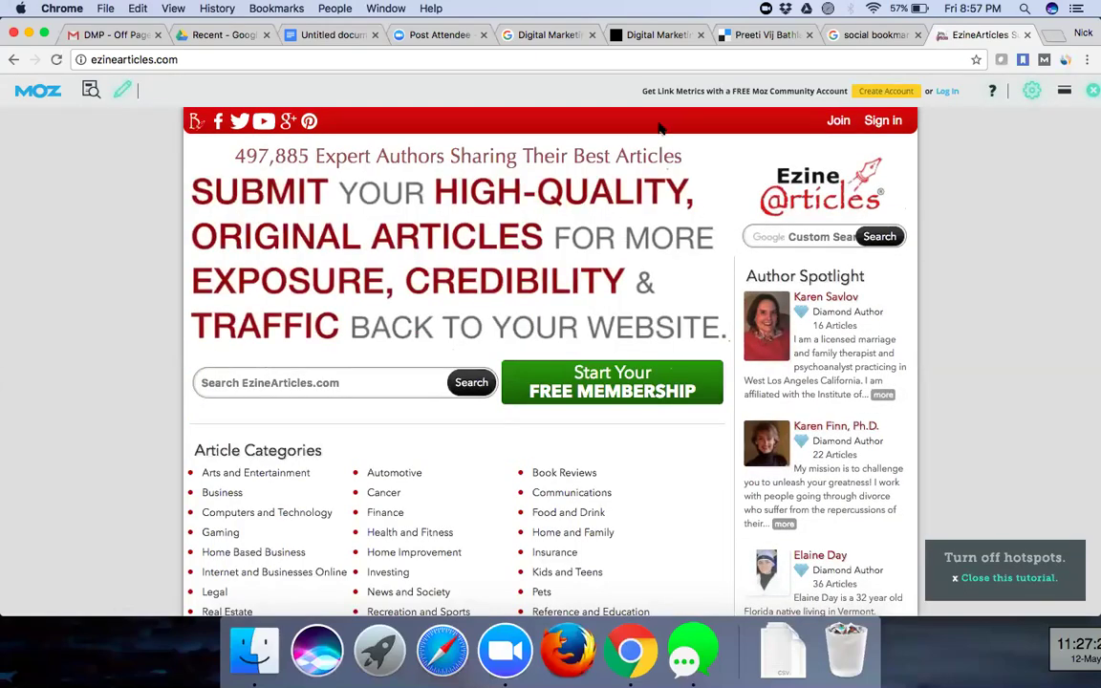
{"action": "scroll", "coordinate": [475, 220], "scroll_direction": "down", "scroll_amount": 5}
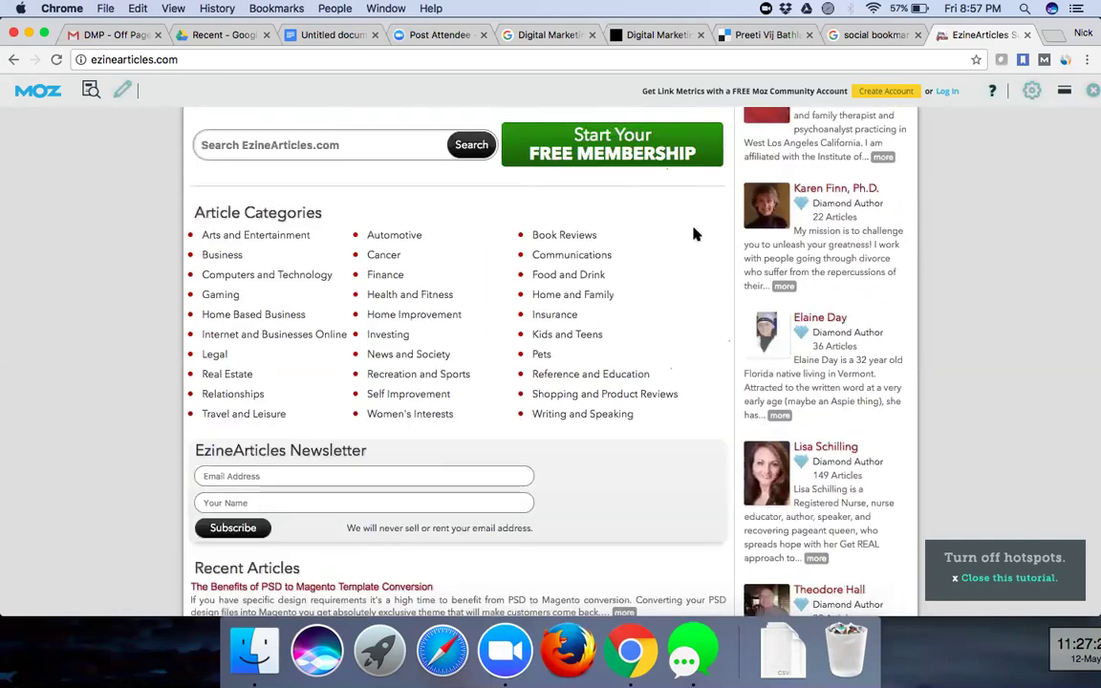
{"action": "scroll", "coordinate": [695, 234], "scroll_direction": "up", "scroll_amount": 5}
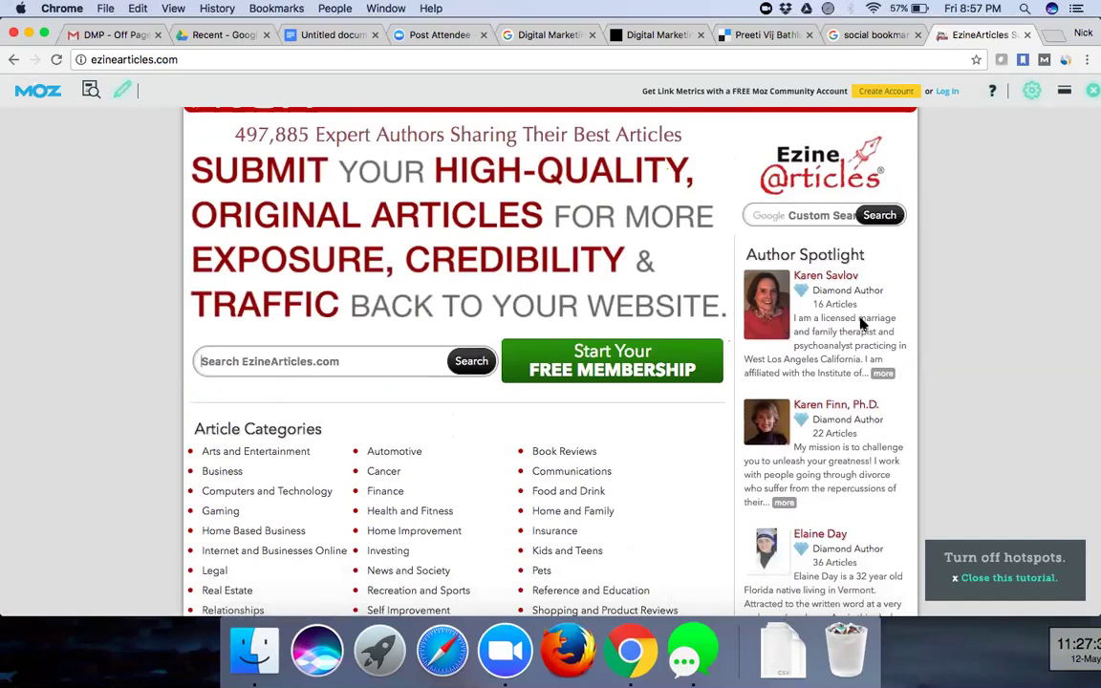
- Search EzineArticles for 'Digital Marketing'
{"action": "left_click", "coordinate": [259, 358]}
{"action": "type", "text": "Di"}
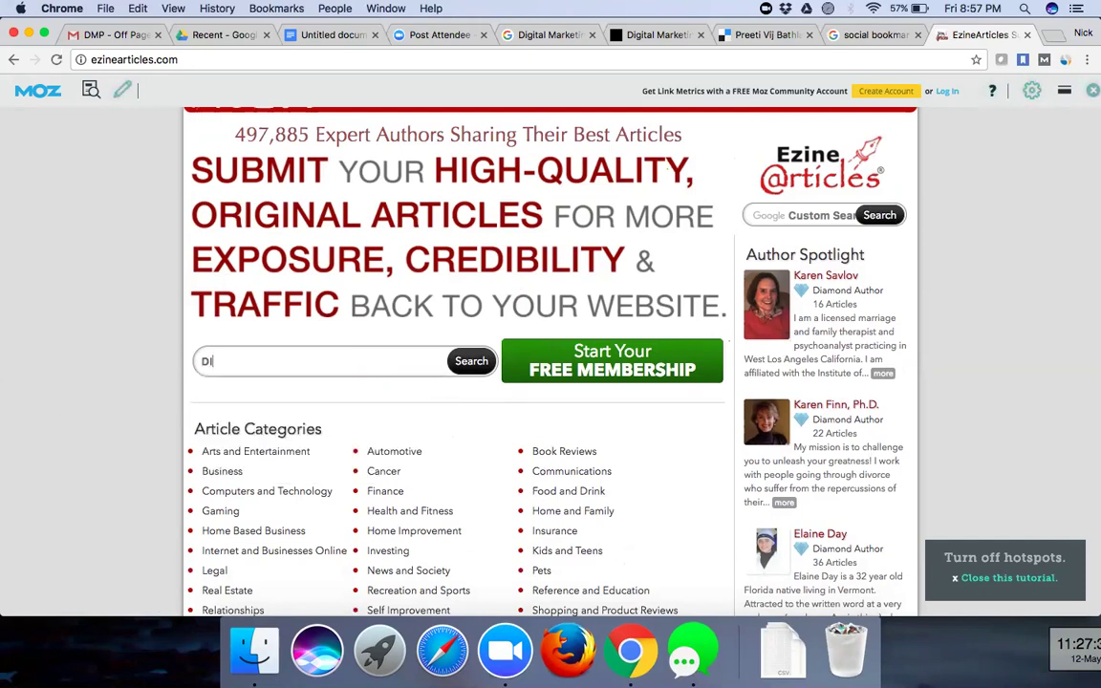
{"action": "type", "text": "gital Marketing"}
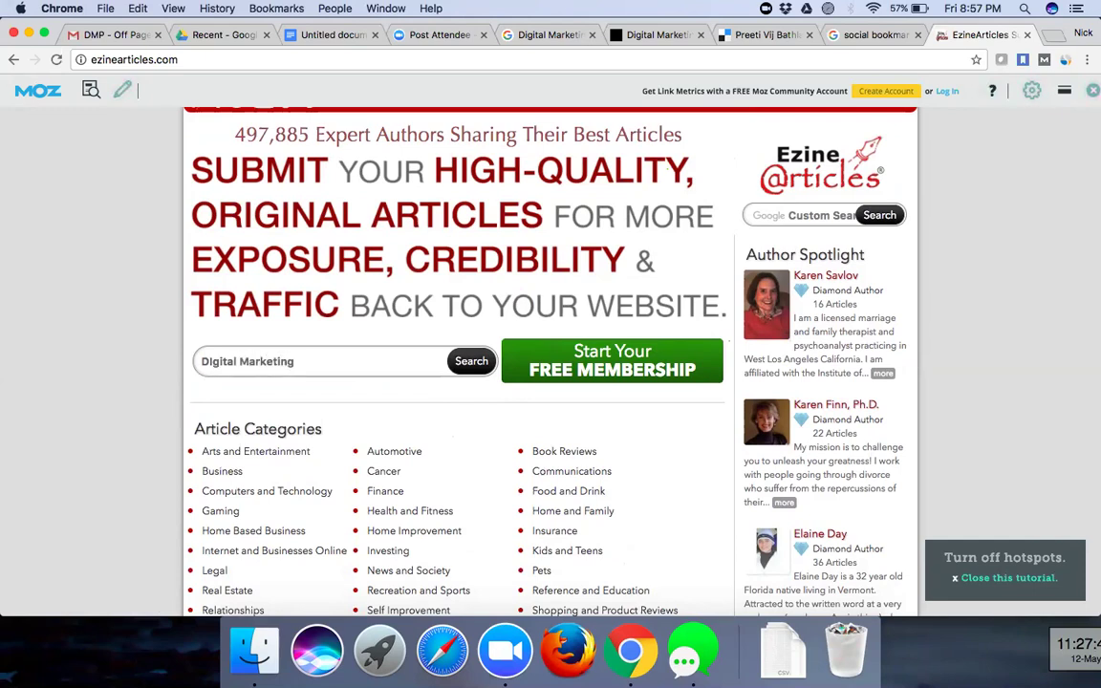
{"action": "left_click", "coordinate": [473, 362]}
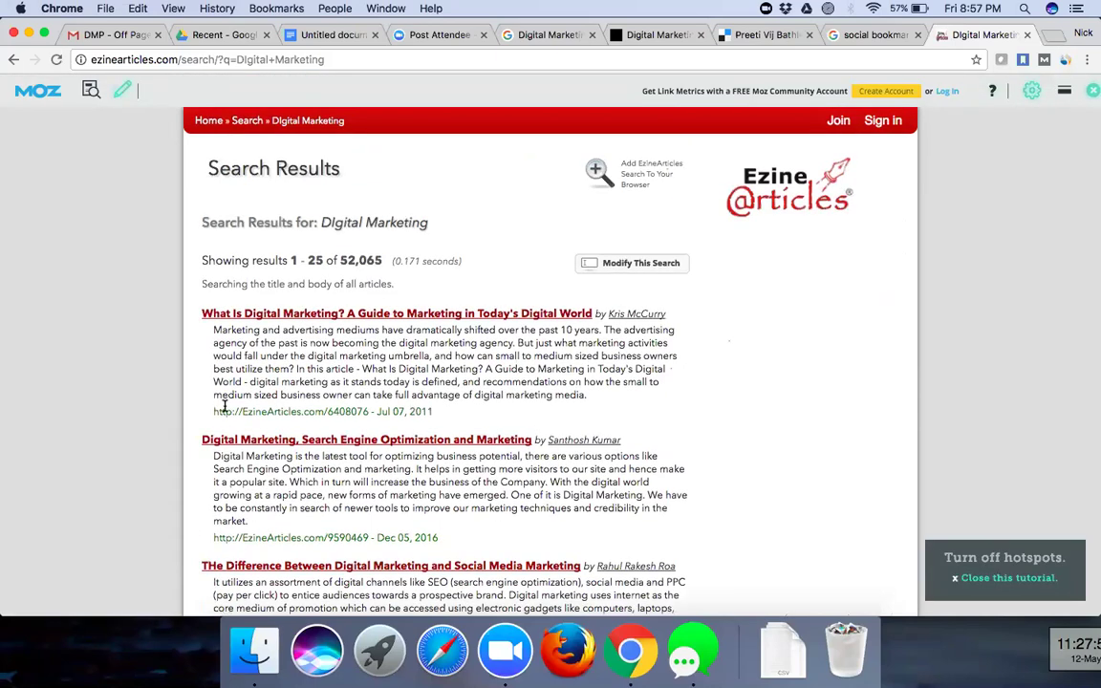
- Read EzineArticles' 'What Is Digital Marketing?' article to the end, then return to the Untitled Off Page document
{"action": "left_click", "coordinate": [393, 317]}
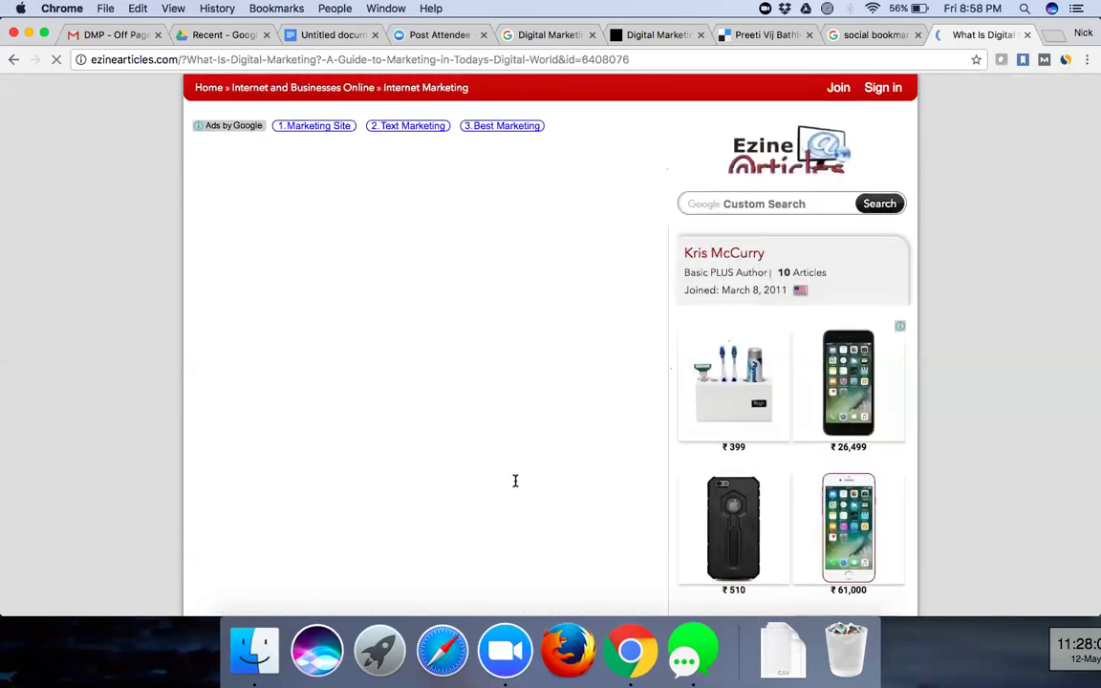
{"action": "scroll", "coordinate": [514, 481], "scroll_direction": "down", "scroll_amount": 5}
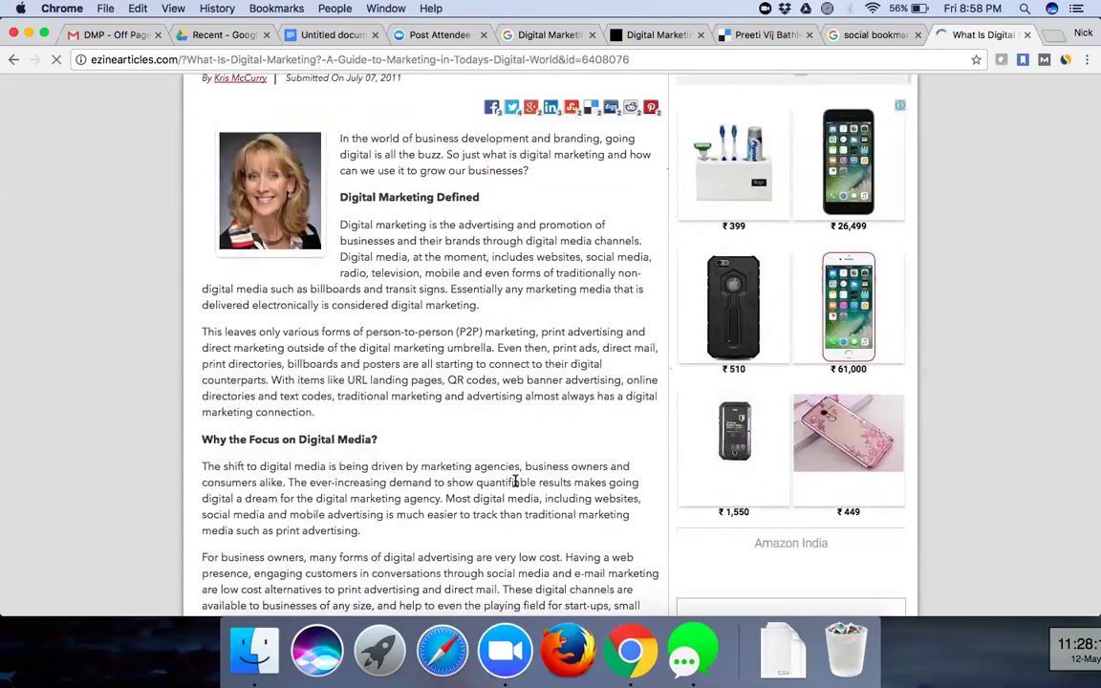
{"action": "scroll", "coordinate": [515, 481], "scroll_direction": "down", "scroll_amount": 4}
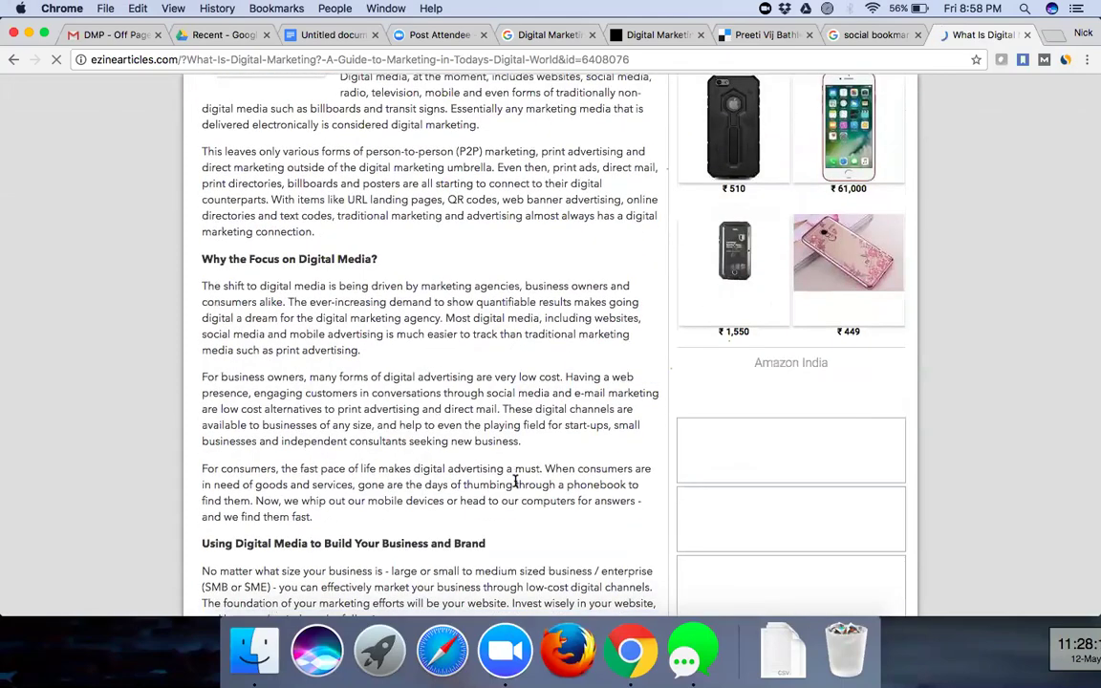
{"action": "scroll", "coordinate": [696, 361], "scroll_direction": "down", "scroll_amount": 12}
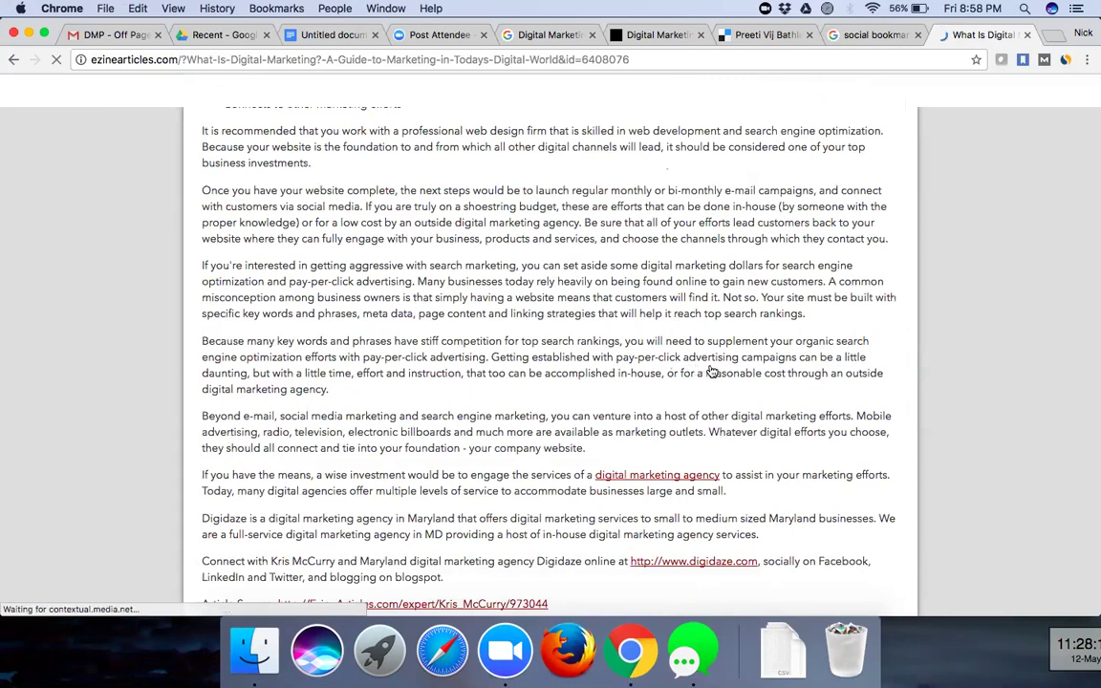
{"action": "scroll", "coordinate": [707, 370], "scroll_direction": "down", "scroll_amount": 5}
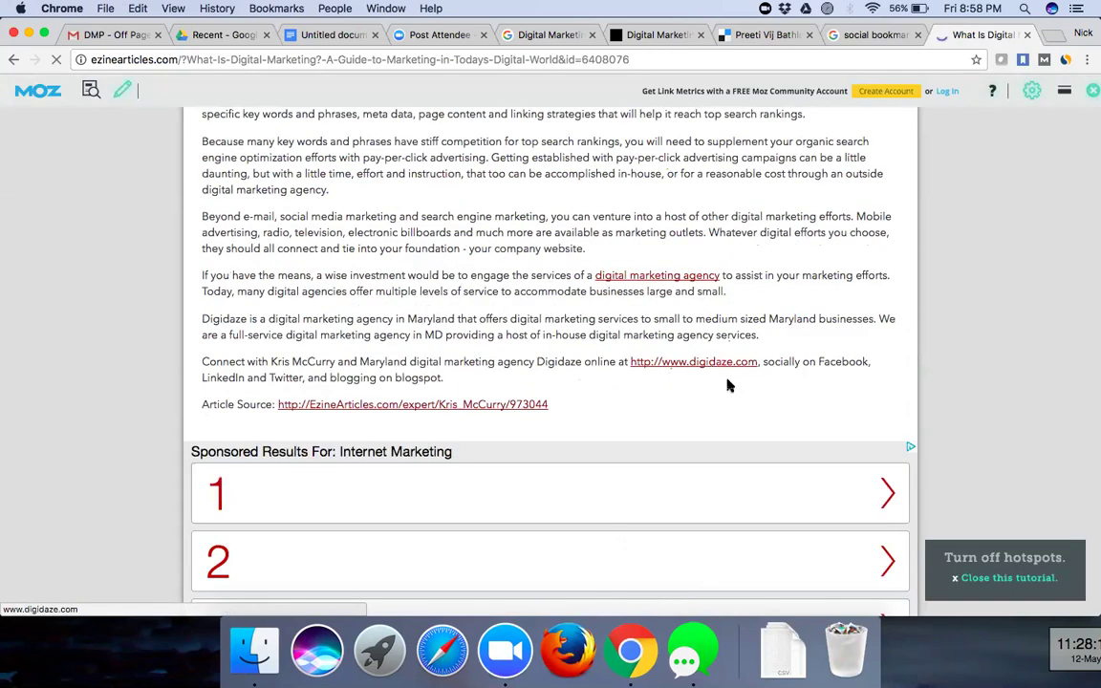
{"action": "left_click", "coordinate": [321, 35]}
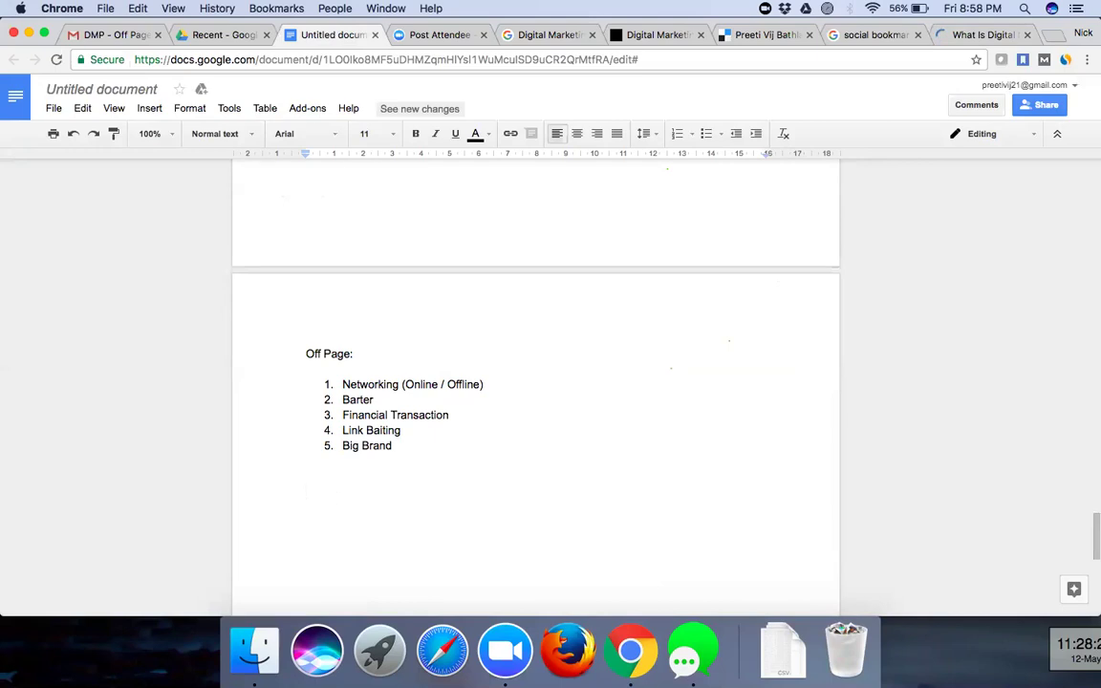
- Start a new numbered list with item 1: 'Social Bookmarking: when you bookmark a webpage - you get a back link'
{"action": "type", "text": "1."}
{"action": "type", "text": "Social B"}
{"action": "key", "text": "BackSpace"}
{"action": "type", "text": "Bookamrk"}
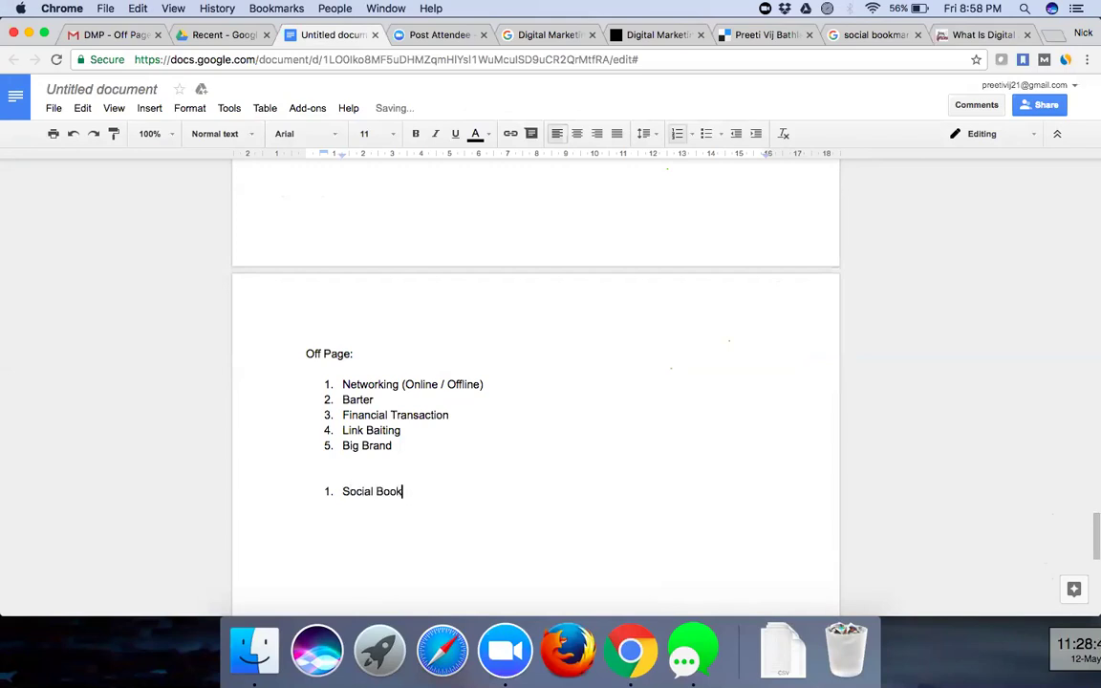
{"action": "key", "text": "BackSpace"}
{"action": "key", "text": "BackSpace"}
{"action": "type", "text": "arking: when you b"}
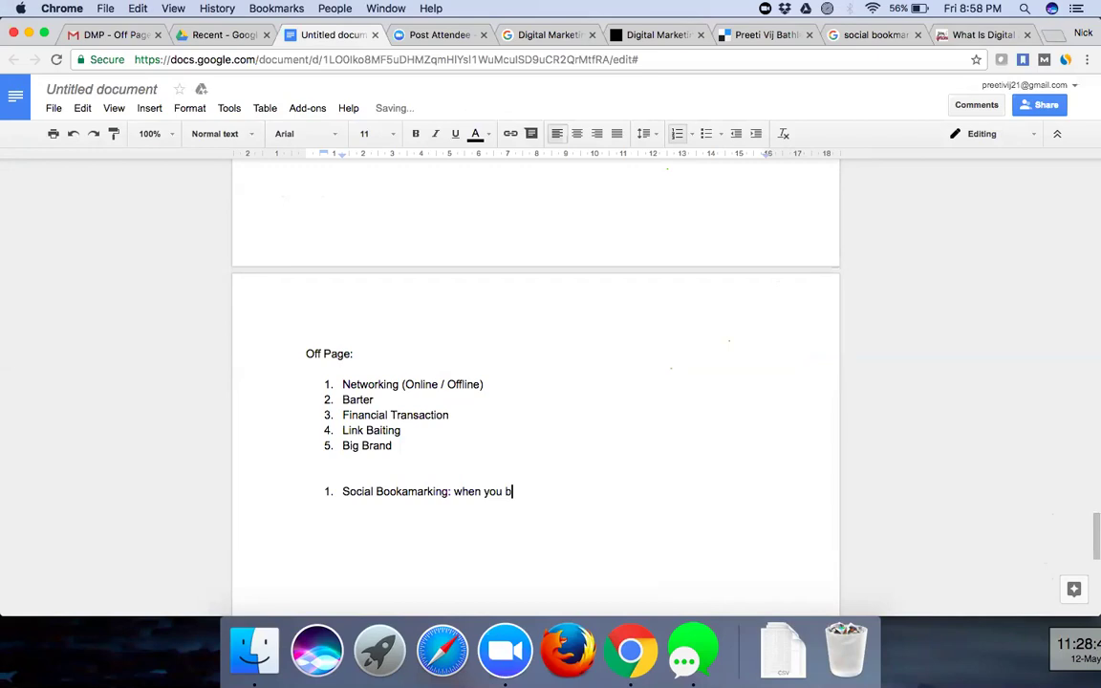
{"action": "type", "text": "ookmark a"}
{"action": "left_click", "coordinate": [408, 492]}
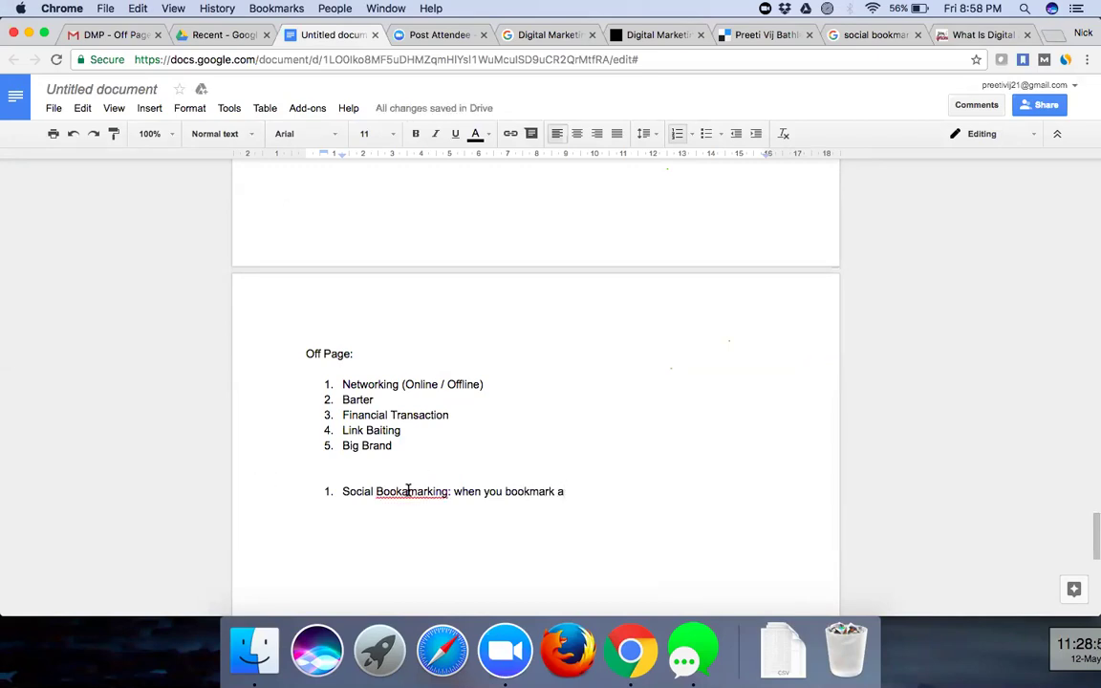
{"action": "key", "text": "BackSpace"}
{"action": "left_click", "coordinate": [585, 494]}
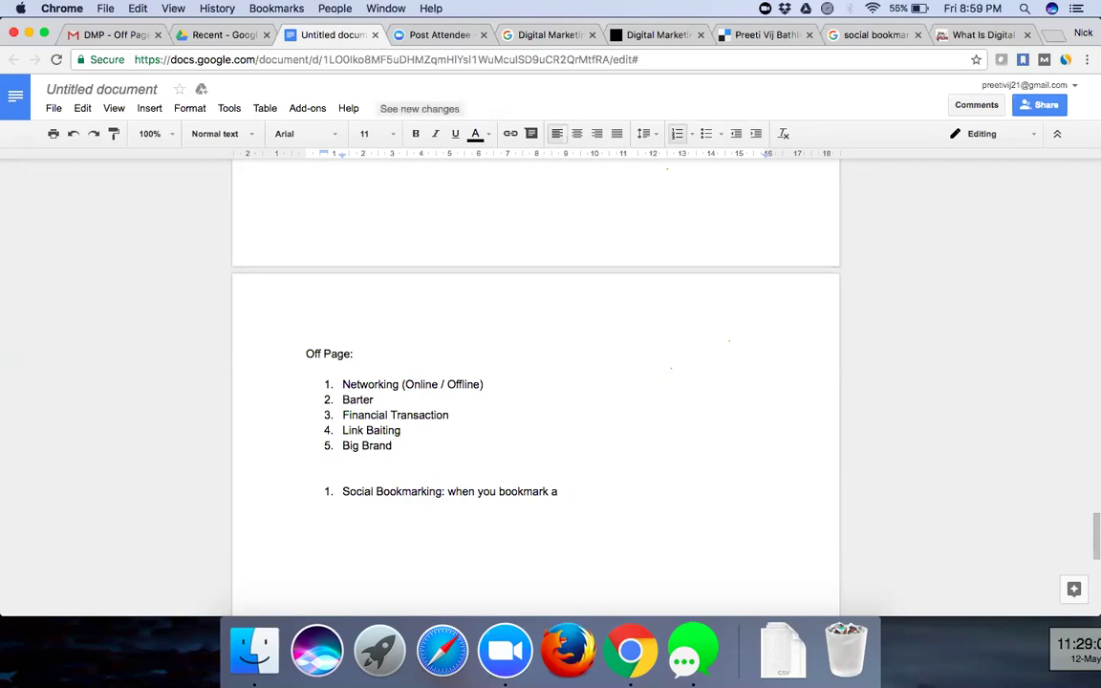
{"action": "type", "text": "webpage"}
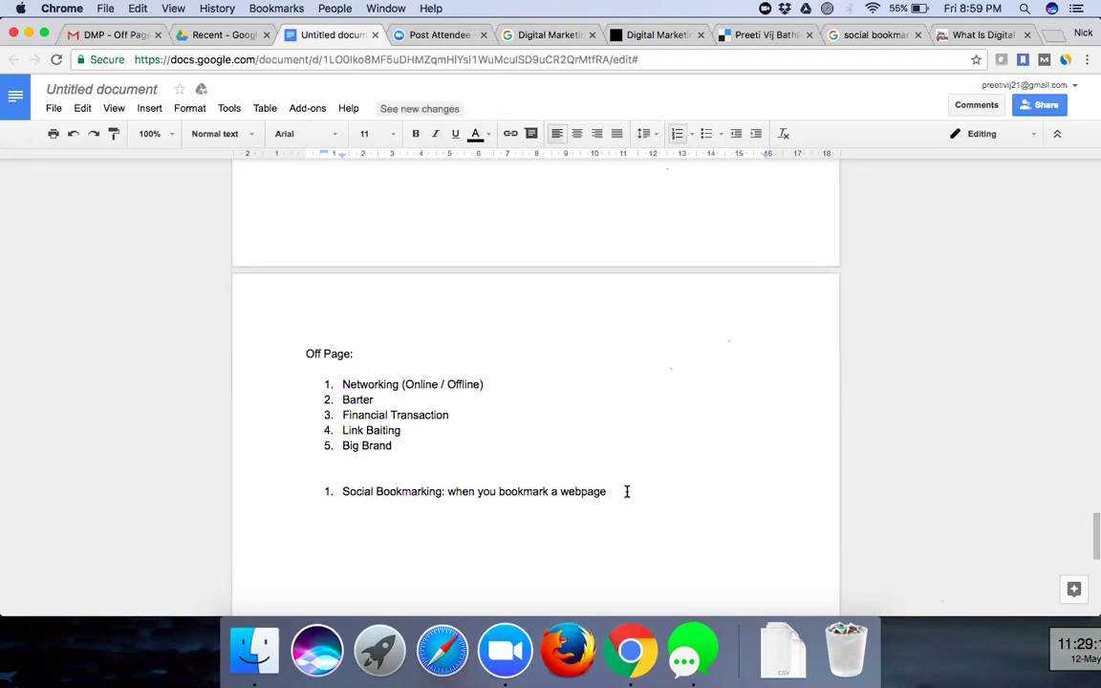
{"action": "type", "text": "- "}
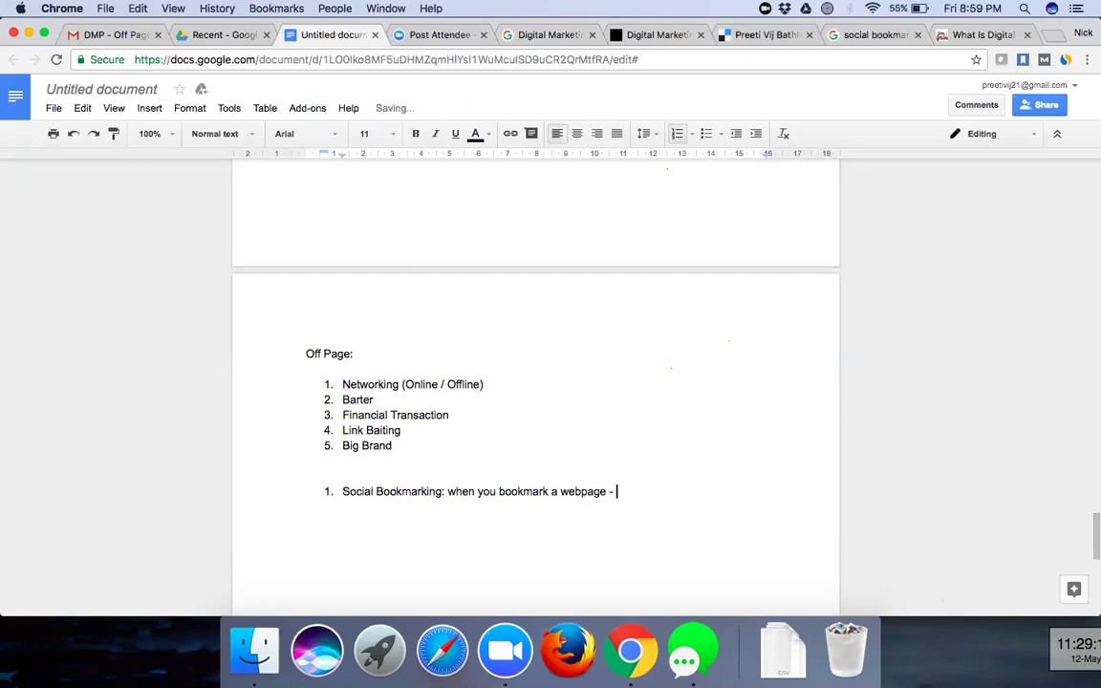
{"action": "type", "text": "you a get a back link"}
- Hyphenate 'back-link' and add item 2: 'Register your business on Google Business - then also you get a link'
{"action": "key", "text": "Return"}
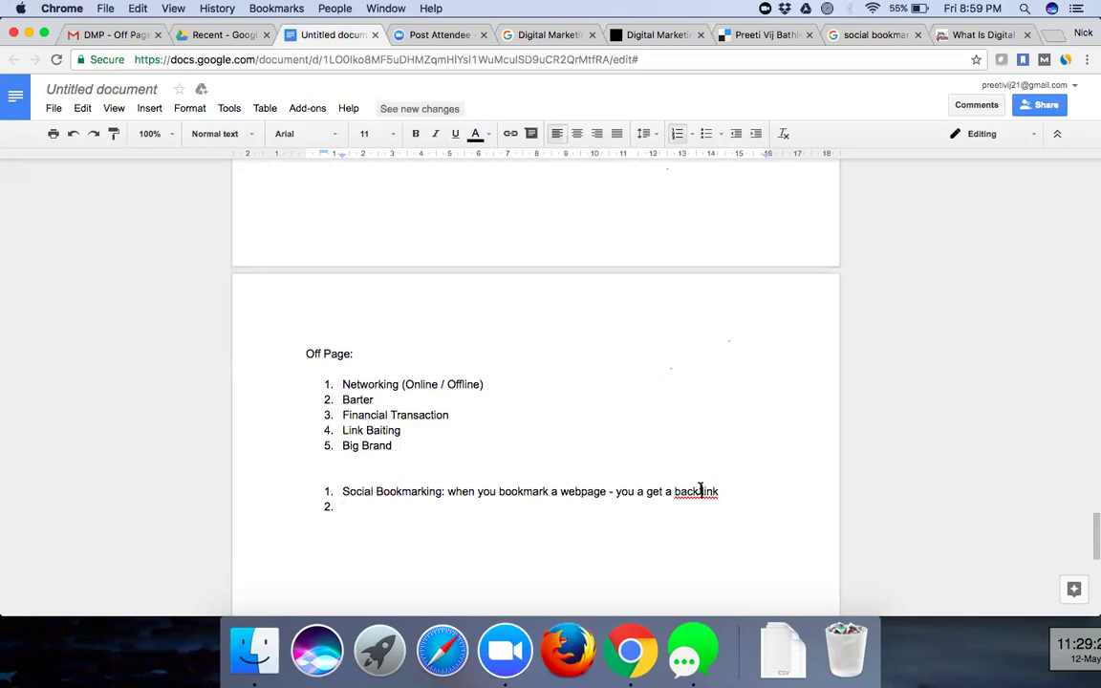
{"action": "key", "text": "BackSpace"}
{"action": "type", "text": "-"}
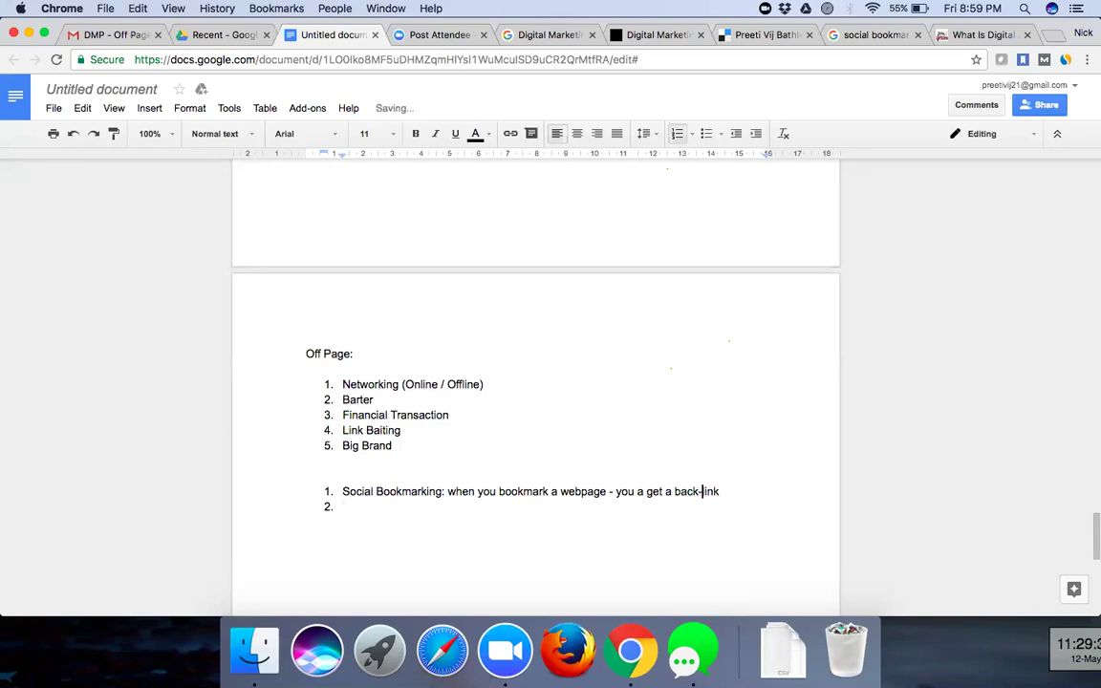
{"action": "left_click", "coordinate": [392, 507]}
{"action": "type", "text": "Register yo"}
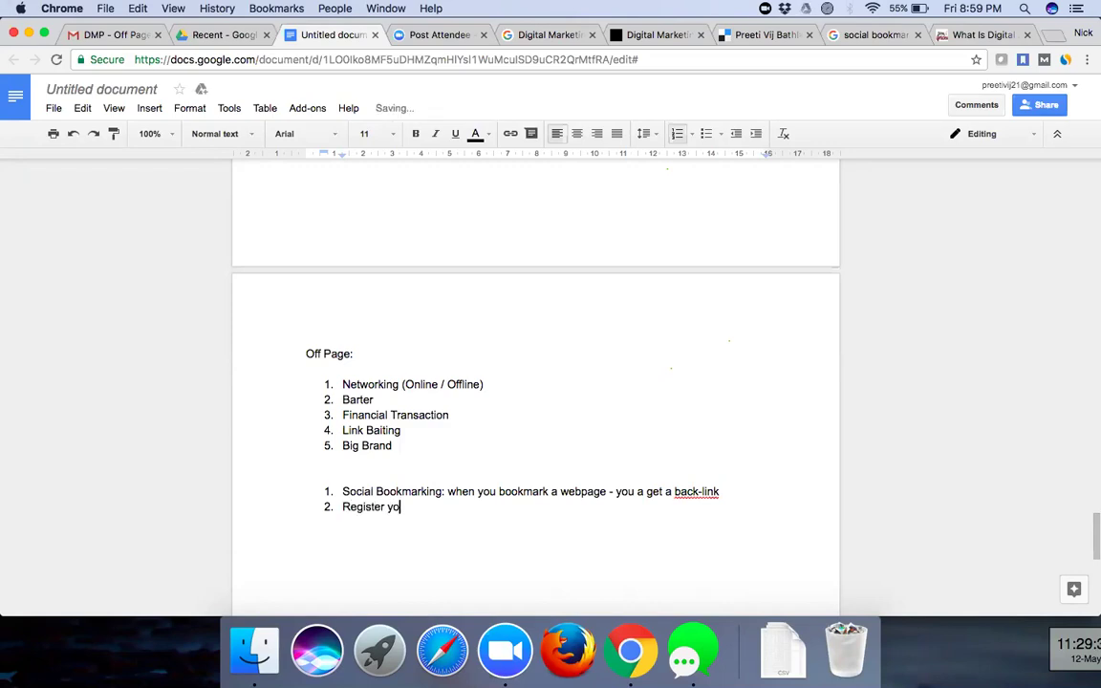
{"action": "type", "text": "ur business on Goog"}
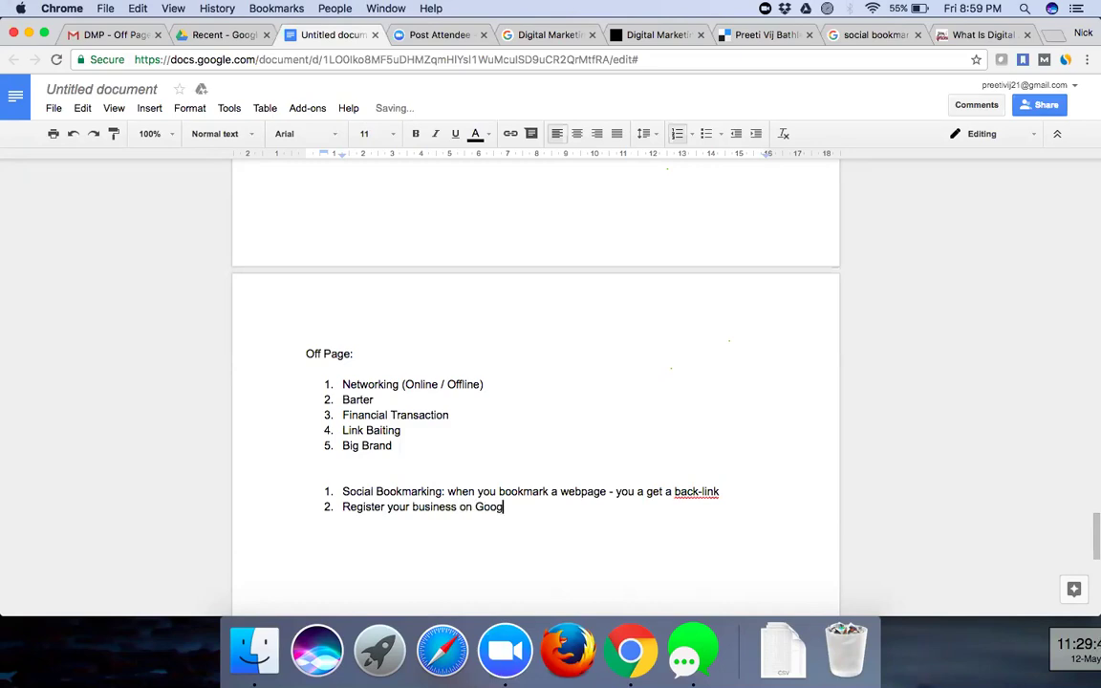
{"action": "type", "text": "le Business - then "}
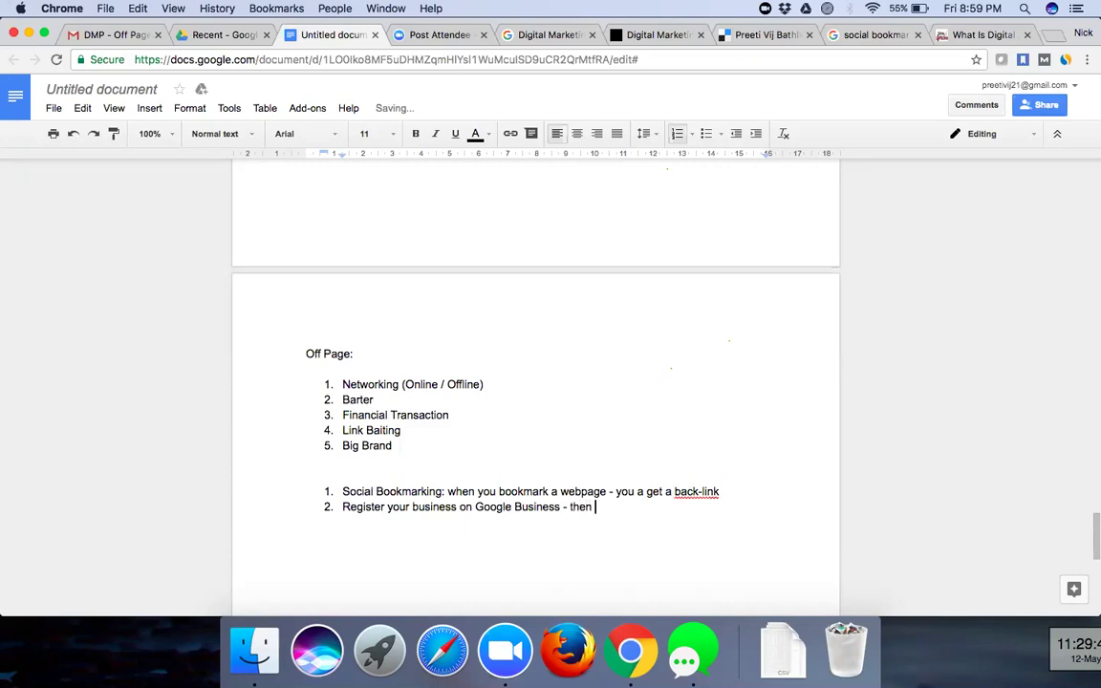
{"action": "type", "text": "also you get a link"}
- Add item 3 about writing an article that names your website or URL, then end the list
{"action": "key", "text": "Return"}
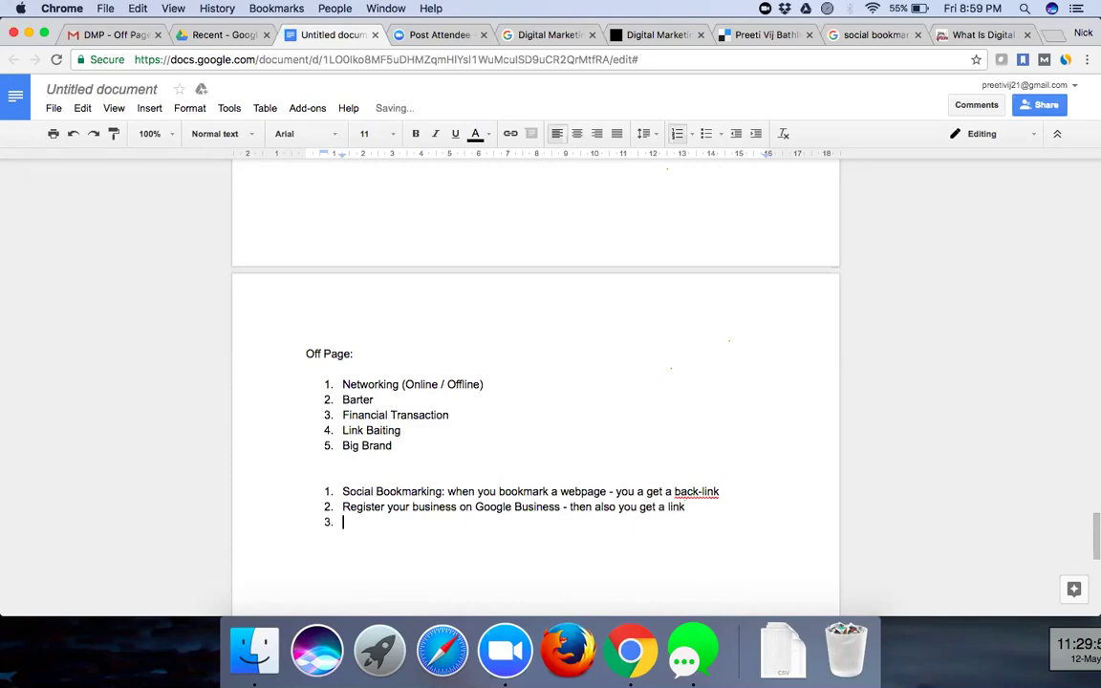
{"action": "type", "text": "When you wri"}
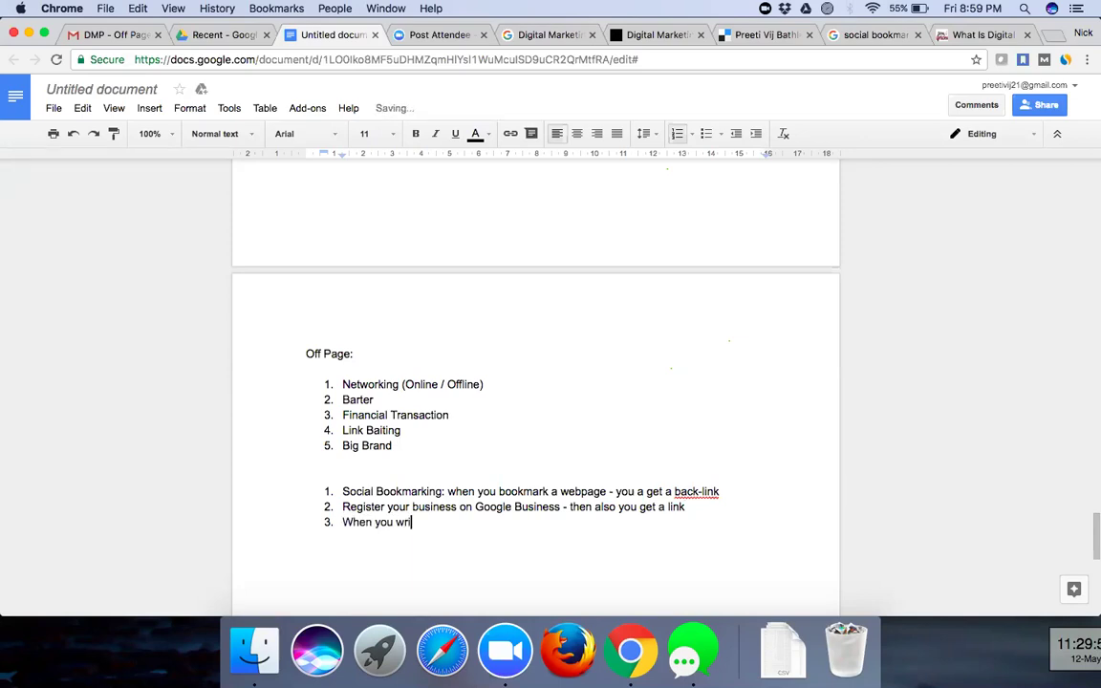
{"action": "type", "text": "te an article and w"}
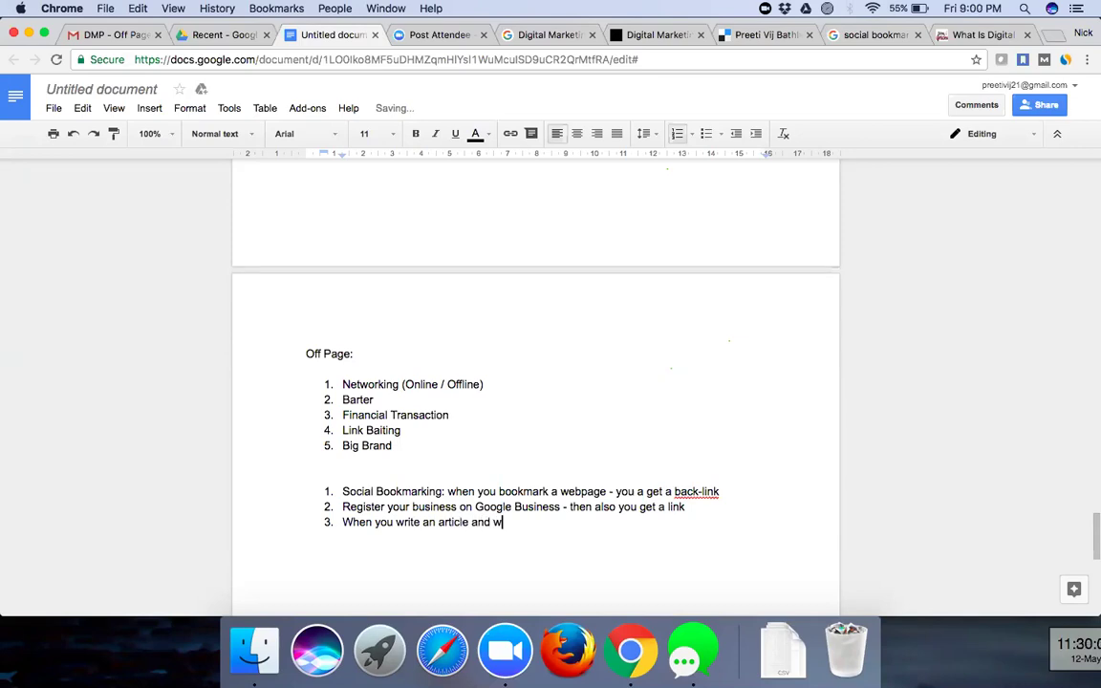
{"action": "type", "text": "ithin that article you speci"}
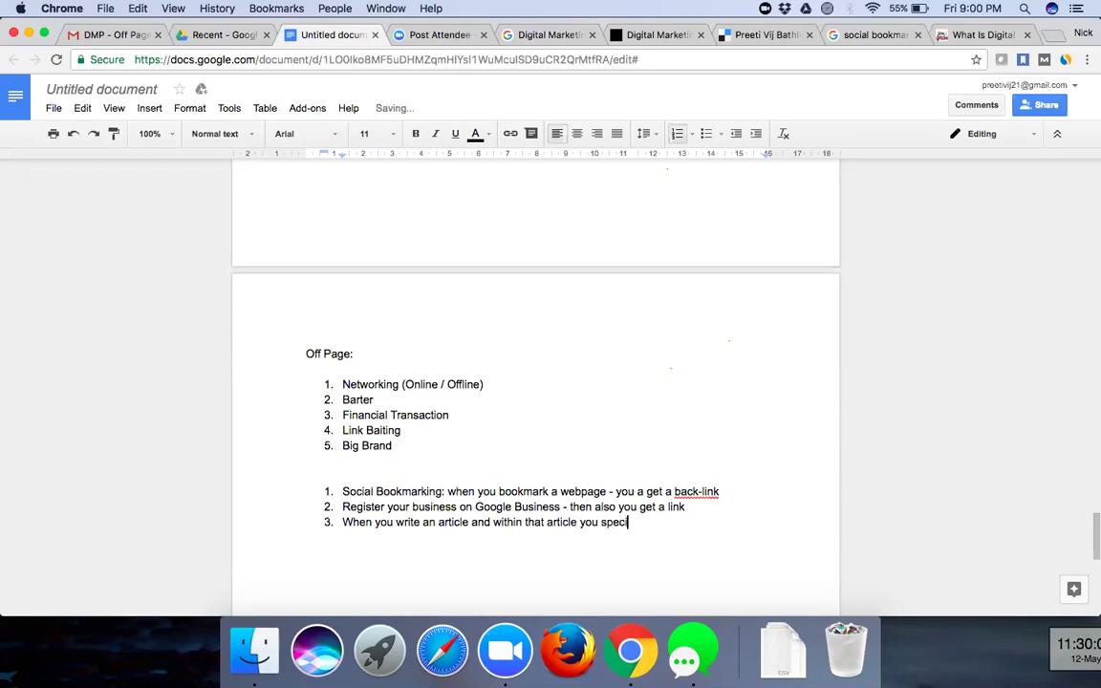
{"action": "type", "text": "fy your website nam"}
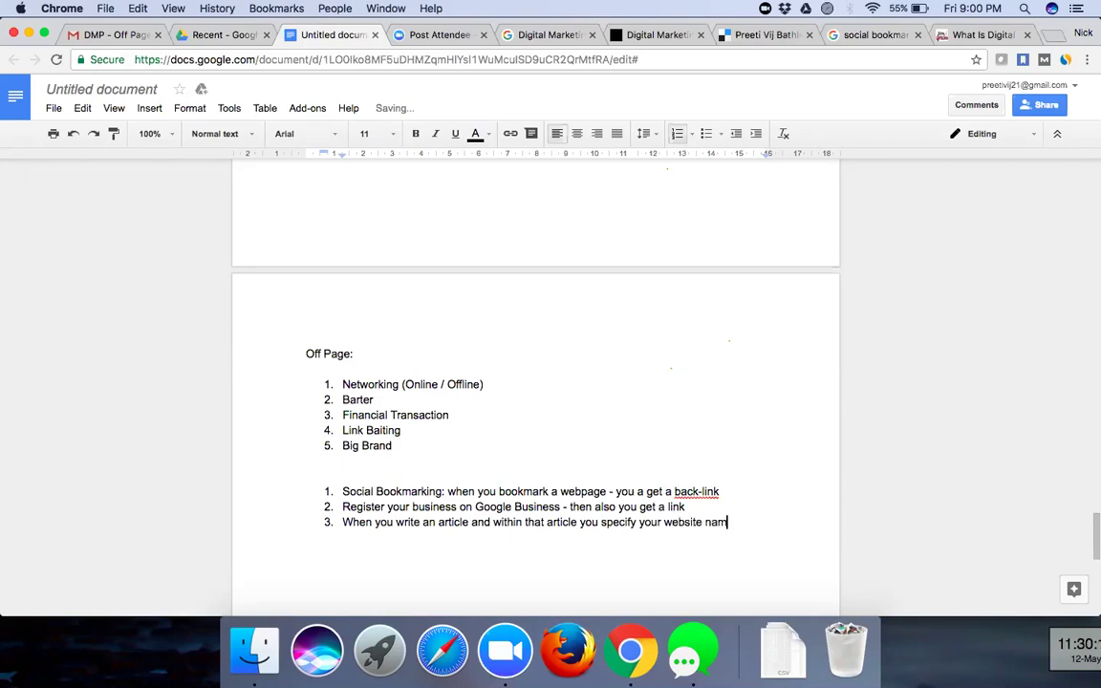
{"action": "type", "text": "e or URL - you get a ba"}
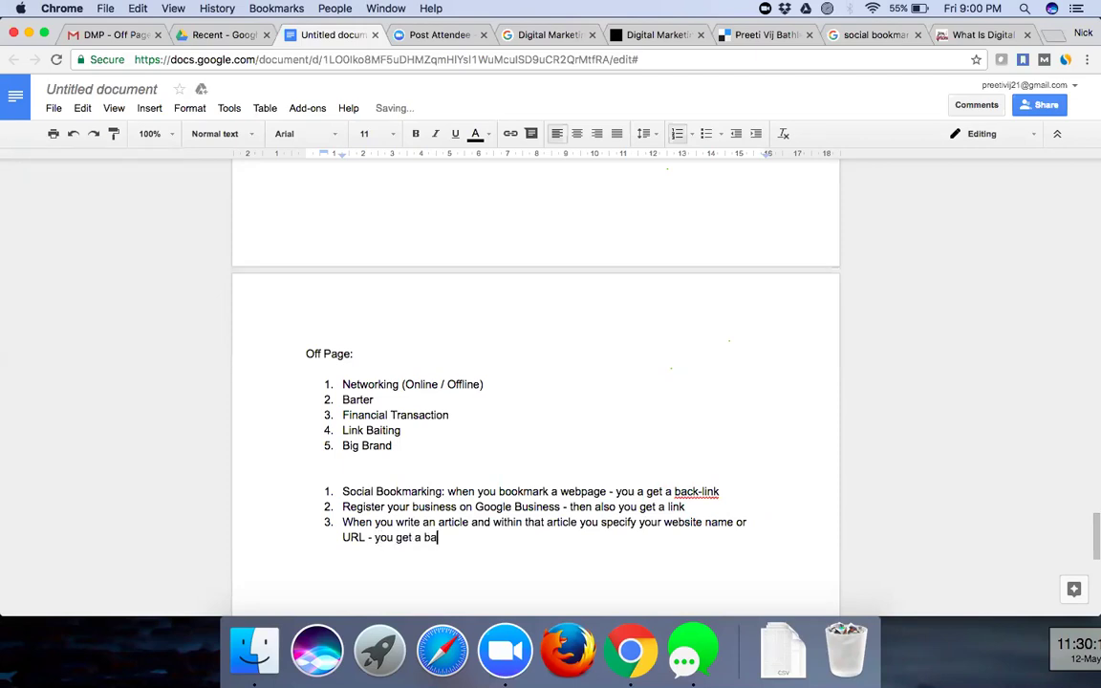
{"action": "type", "text": "cklink"}
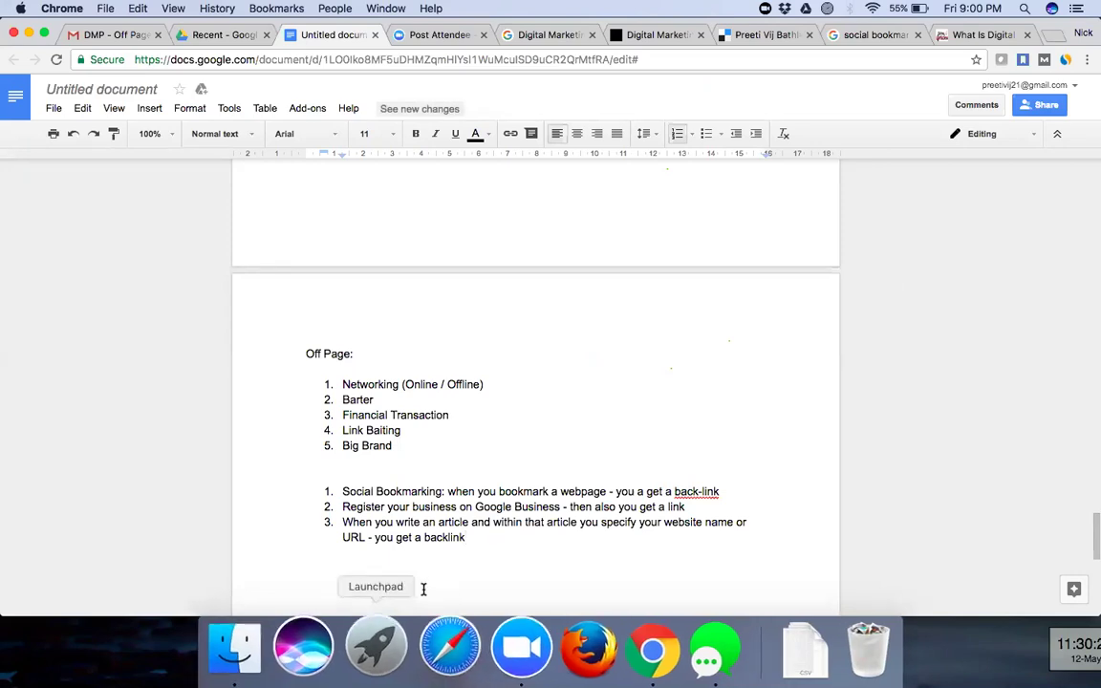
{"action": "type", "text": "."}
{"action": "key", "text": "Return"}
{"action": "key", "text": "Return"}
{"action": "key", "text": "Return"}
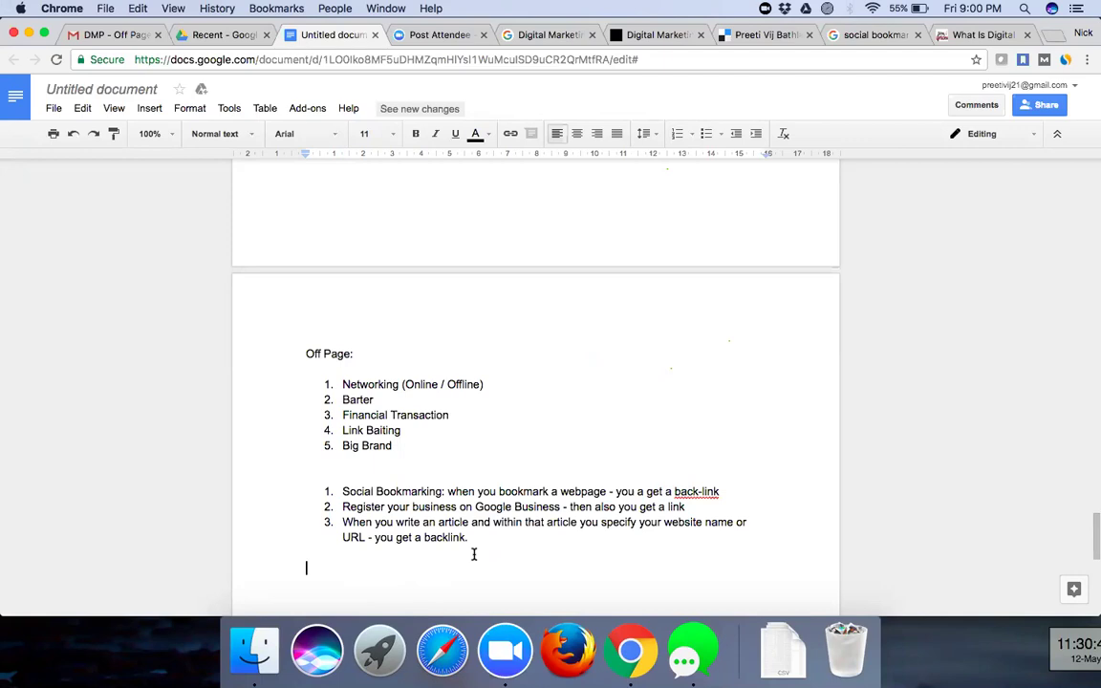
{"action": "left_click_drag", "start_coordinate": [471, 541], "coordinate": [325, 516]}
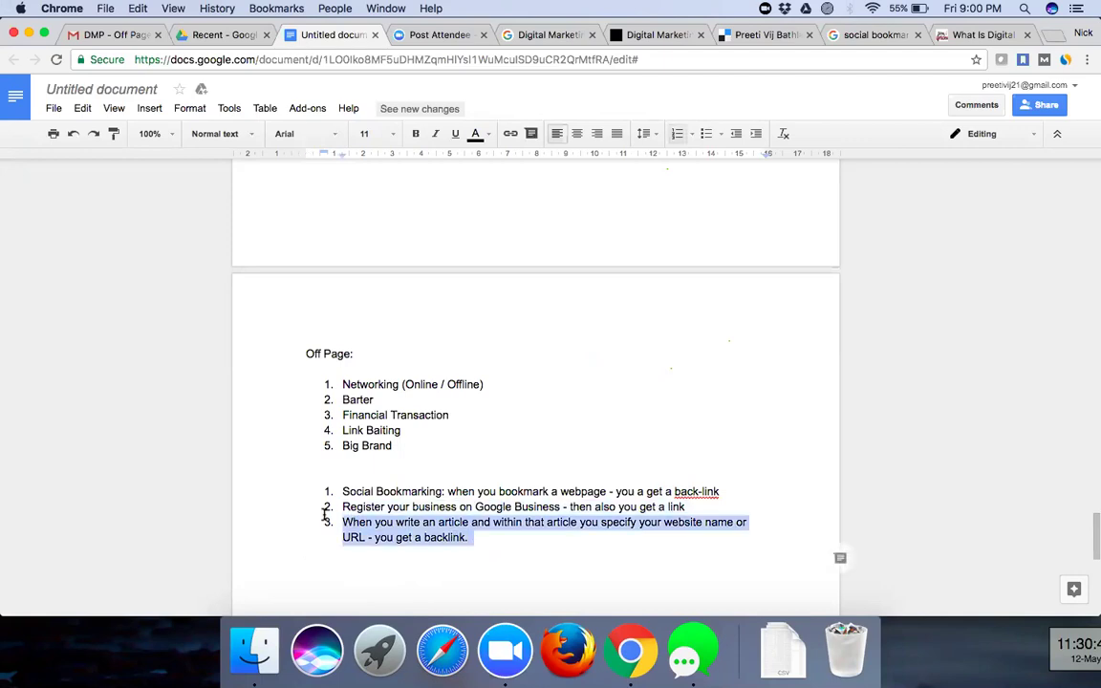
{"action": "left_click", "coordinate": [480, 557]}
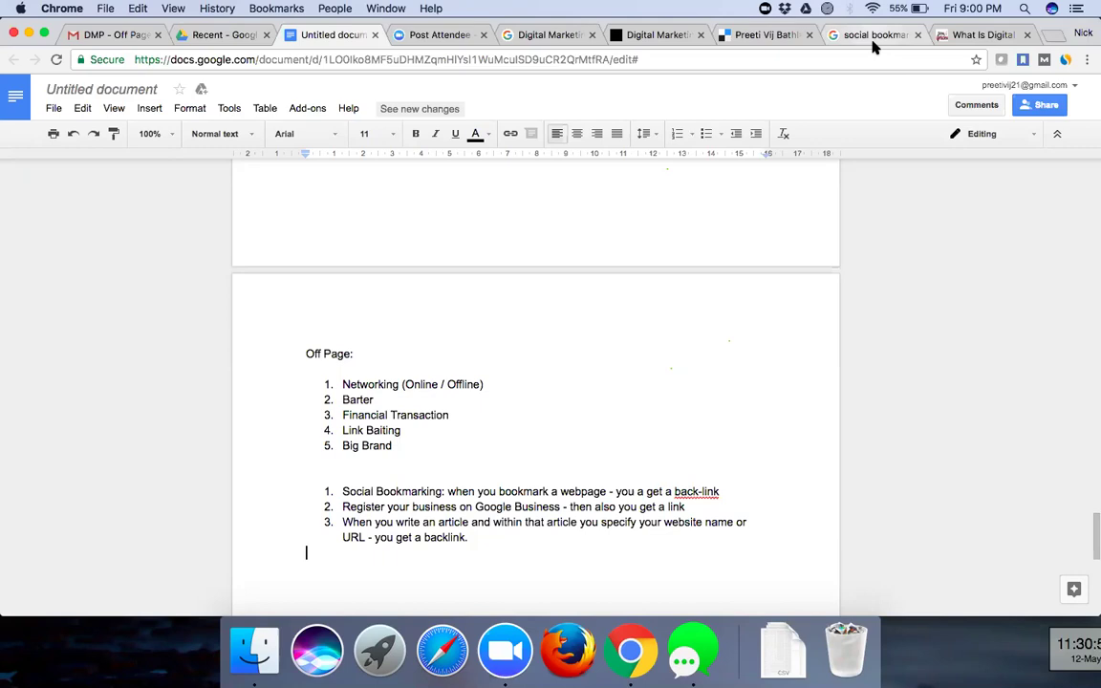
- Search Google for 'article submission sites' and highlight the table listing Seekingalpha, Ehow, Hubpages and Ezinearticles
{"action": "key", "text": "super+8"}
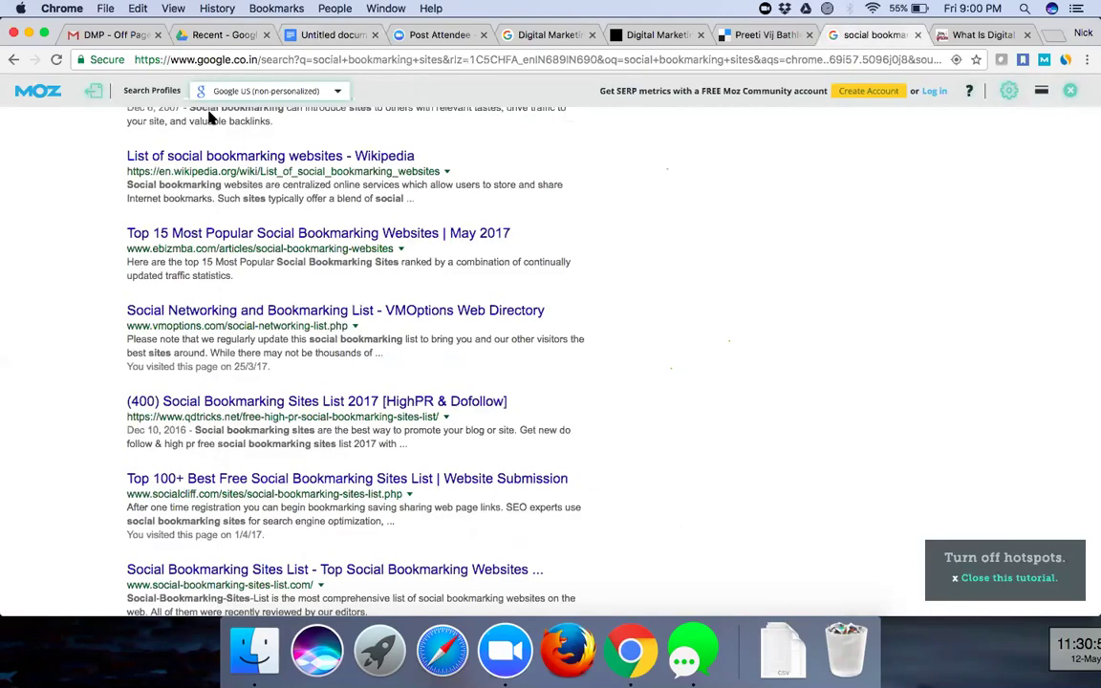
{"action": "scroll", "coordinate": [210, 143], "scroll_direction": "up", "scroll_amount": 8}
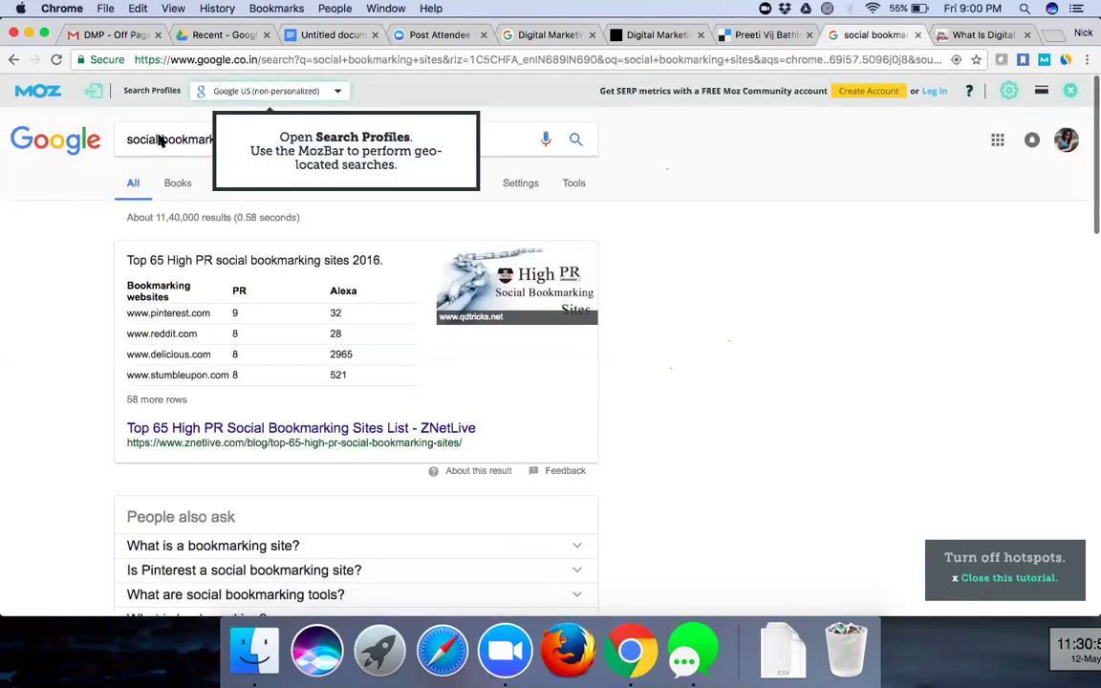
{"action": "left_click", "coordinate": [133, 143]}
{"action": "key", "text": "alt+shift+Left"}
{"action": "key", "text": "alt+shift+Left"}
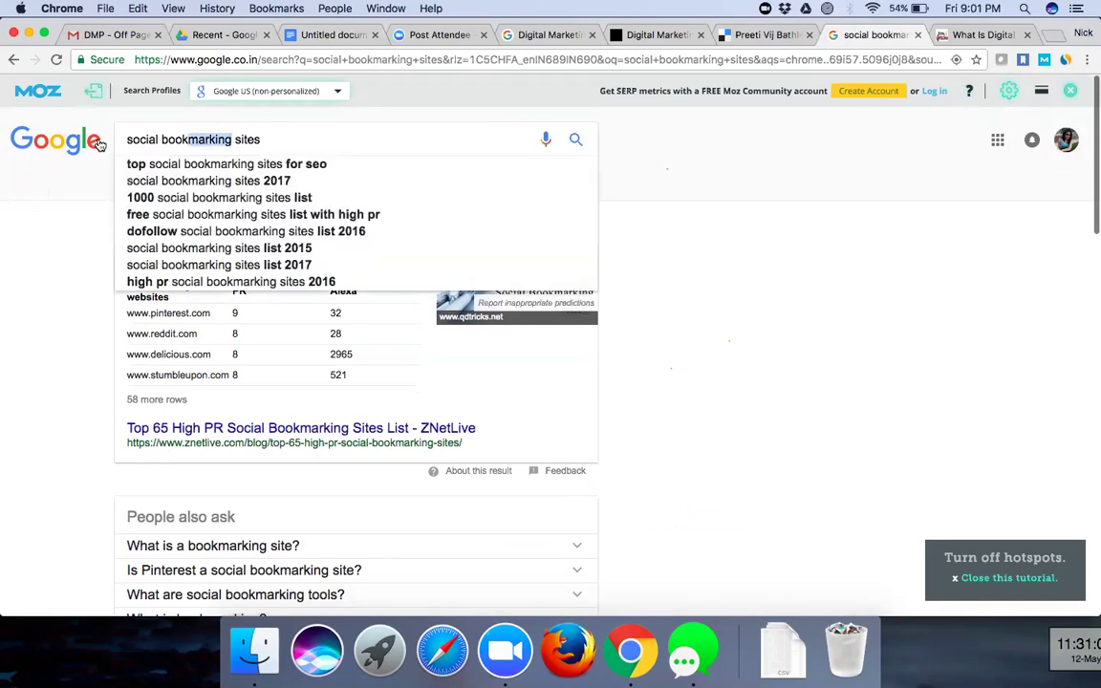
{"action": "type", "text": "article submission"}
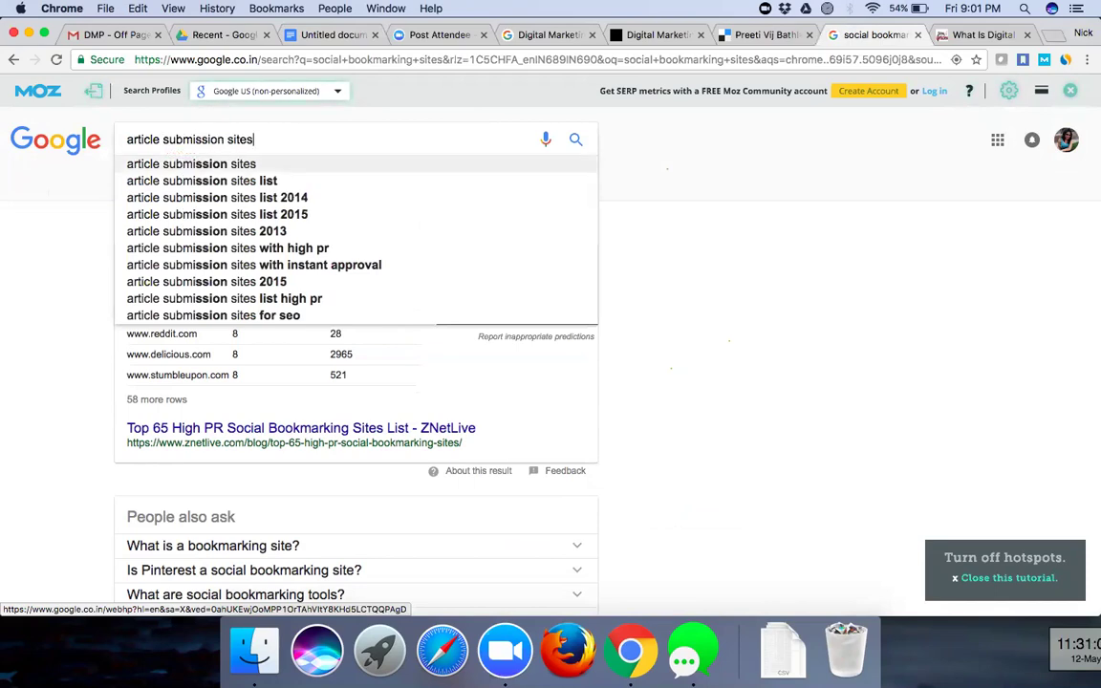
{"action": "key", "text": "Return"}
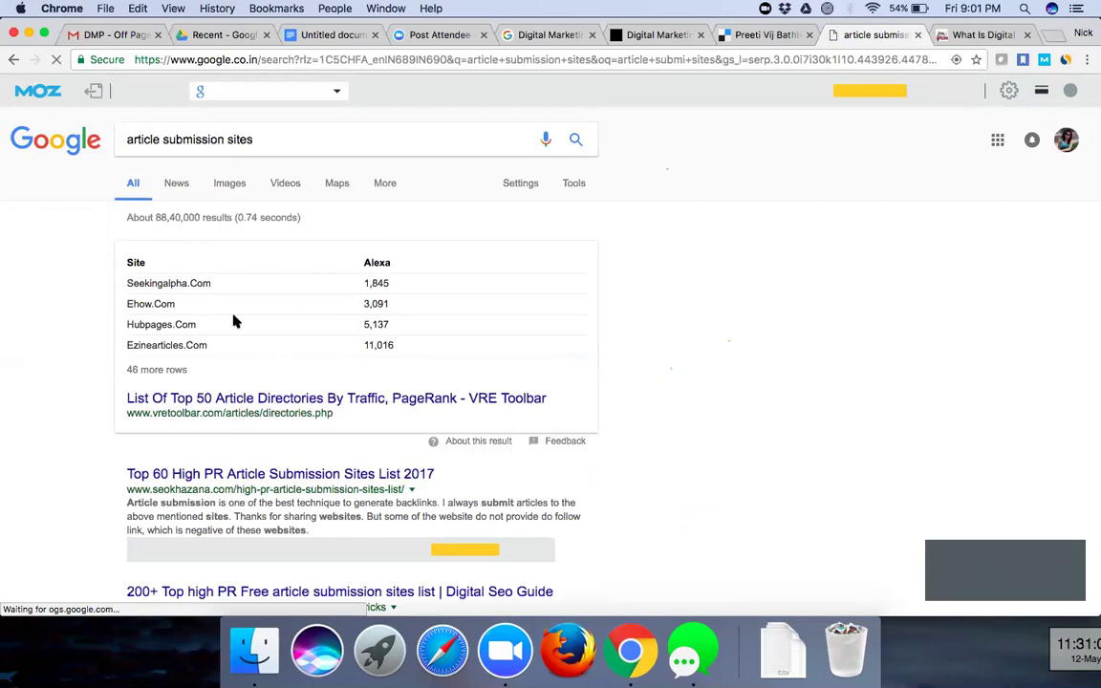
{"action": "left_click_drag", "start_coordinate": [110, 325], "coordinate": [293, 364]}
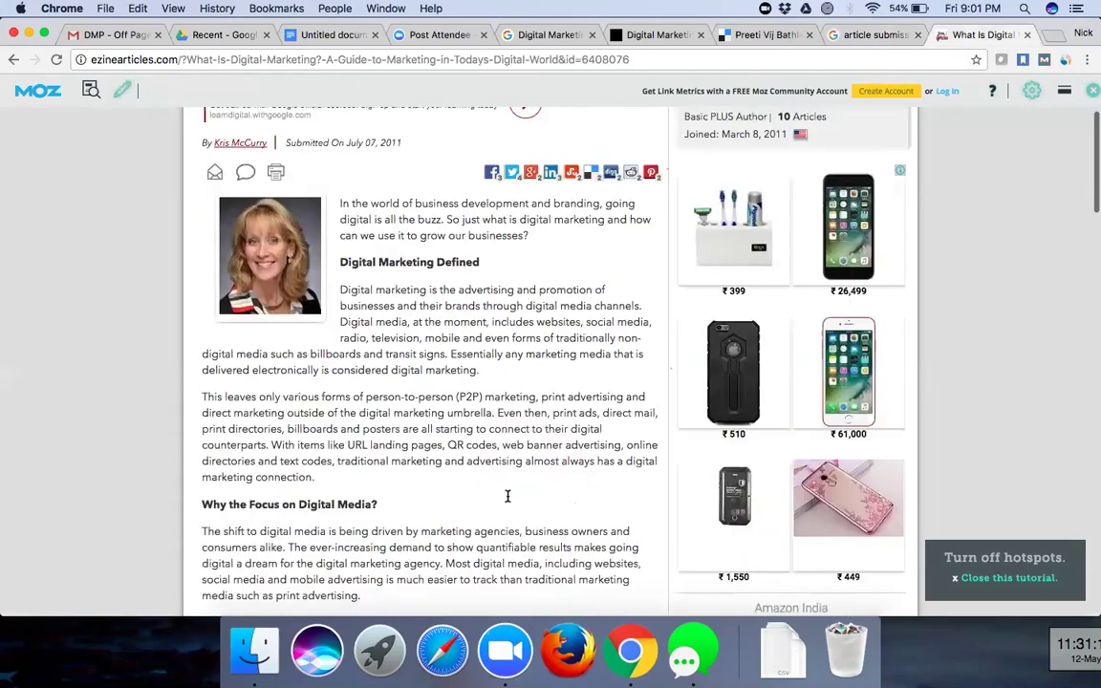
- Scroll through the current EzineArticles article, then go back to the Digital Marketing search results
{"action": "scroll", "coordinate": [508, 497], "scroll_direction": "up", "scroll_amount": 1}
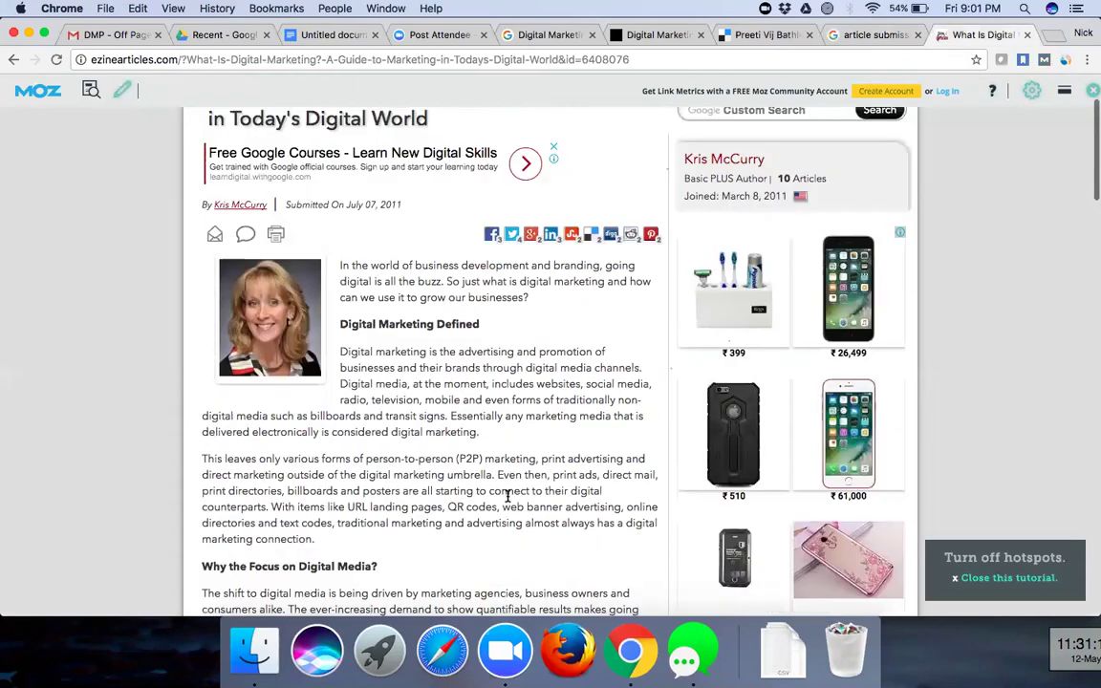
{"action": "scroll", "coordinate": [507, 496], "scroll_direction": "up", "scroll_amount": 2}
{"action": "scroll", "coordinate": [508, 500], "scroll_direction": "down", "scroll_amount": 8}
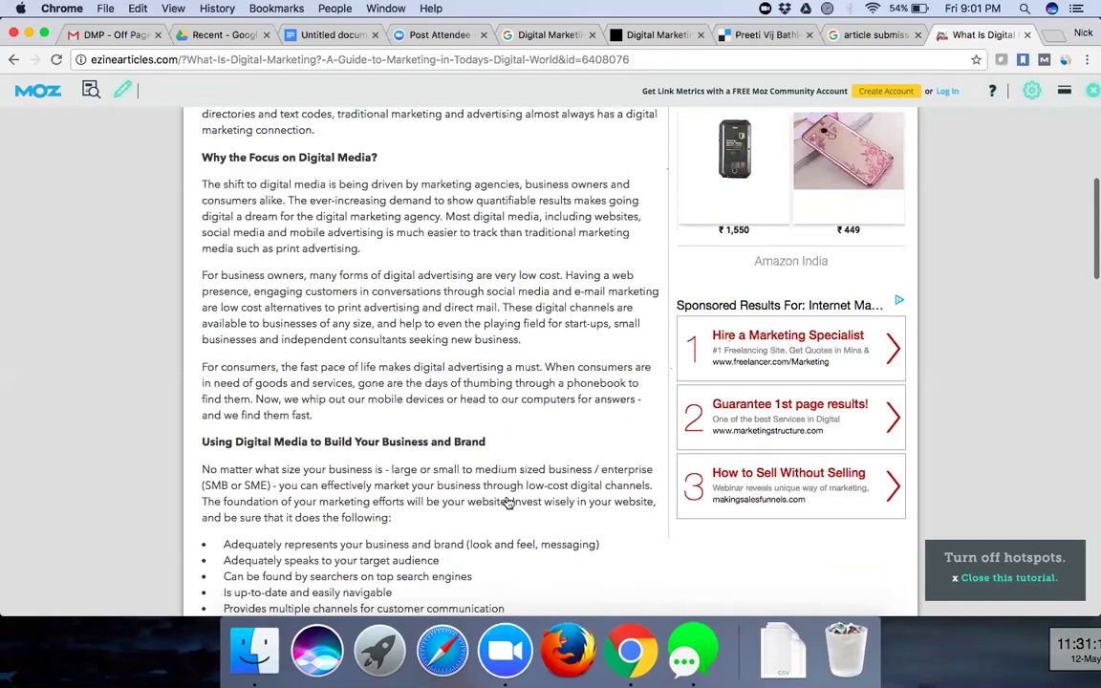
{"action": "scroll", "coordinate": [583, 469], "scroll_direction": "down", "scroll_amount": 3}
{"action": "scroll", "coordinate": [708, 440], "scroll_direction": "down", "scroll_amount": 8}
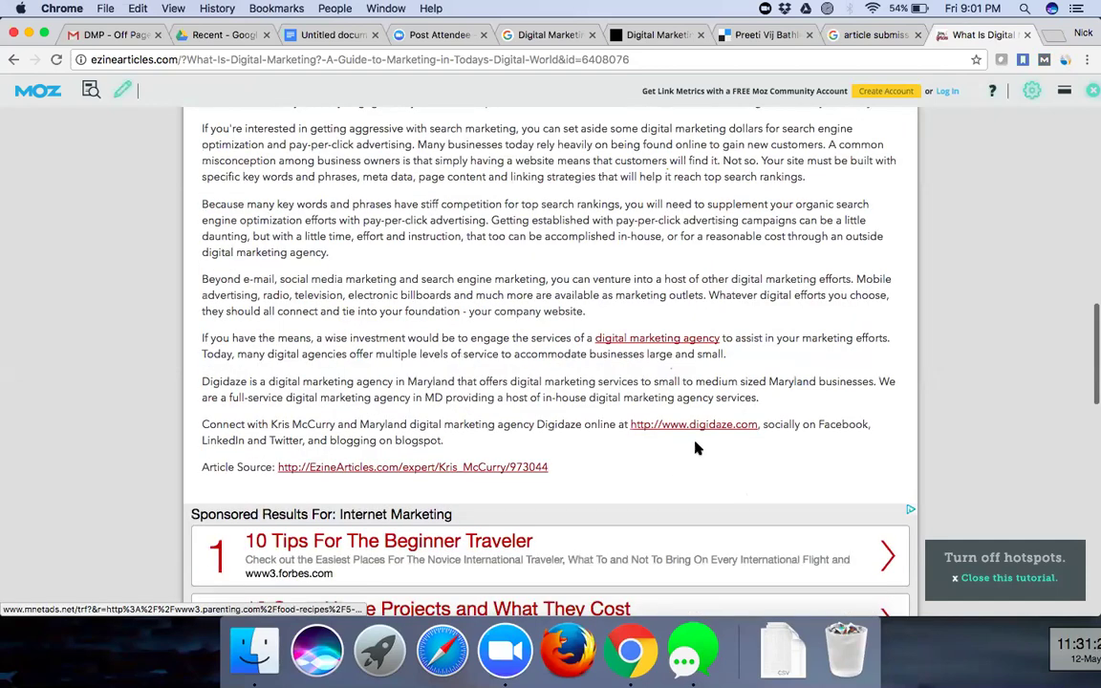
{"action": "scroll", "coordinate": [669, 459], "scroll_direction": "up", "scroll_amount": 1}
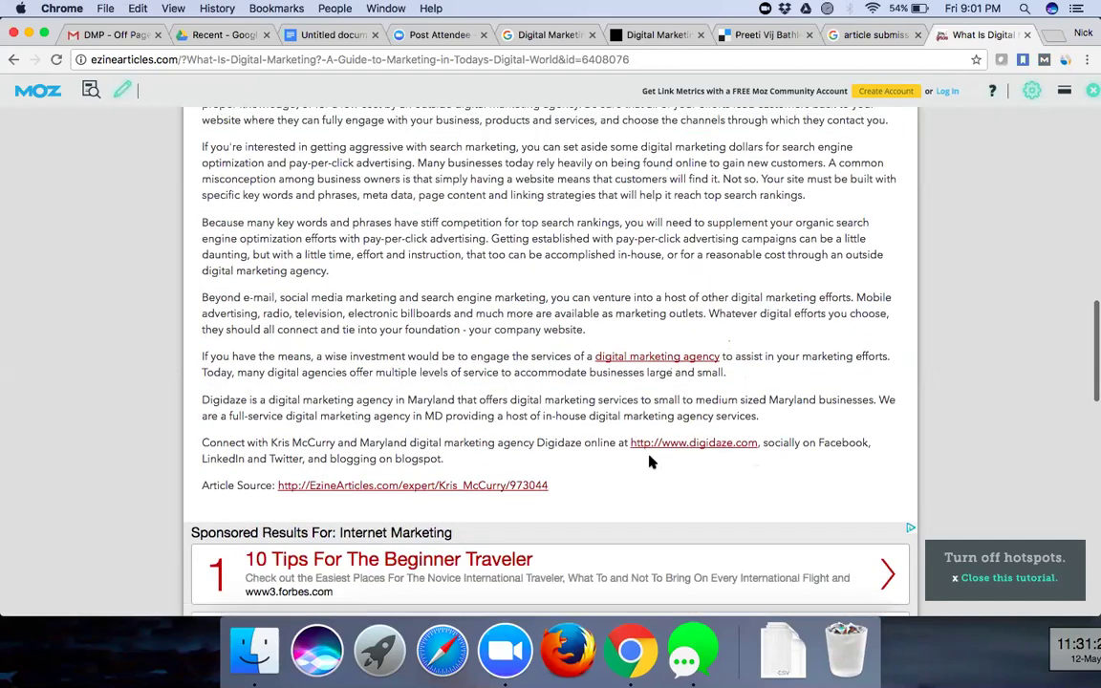
{"action": "scroll", "coordinate": [650, 462], "scroll_direction": "up", "scroll_amount": 3}
{"action": "scroll", "coordinate": [649, 462], "scroll_direction": "up", "scroll_amount": 10}
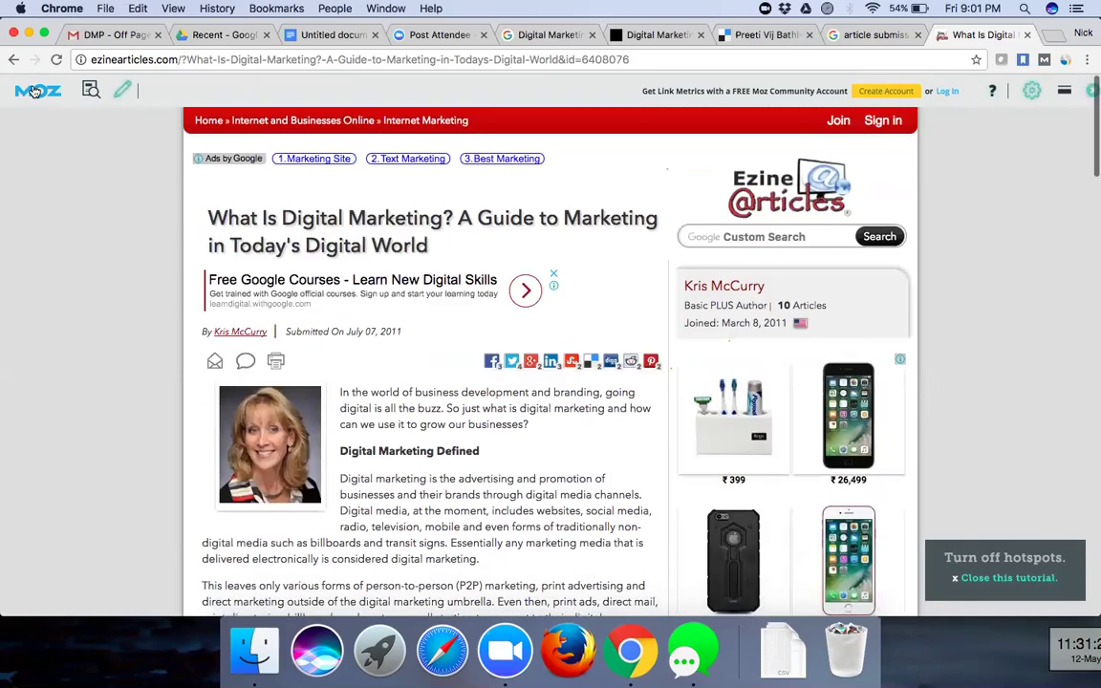
{"action": "left_click", "coordinate": [16, 59]}
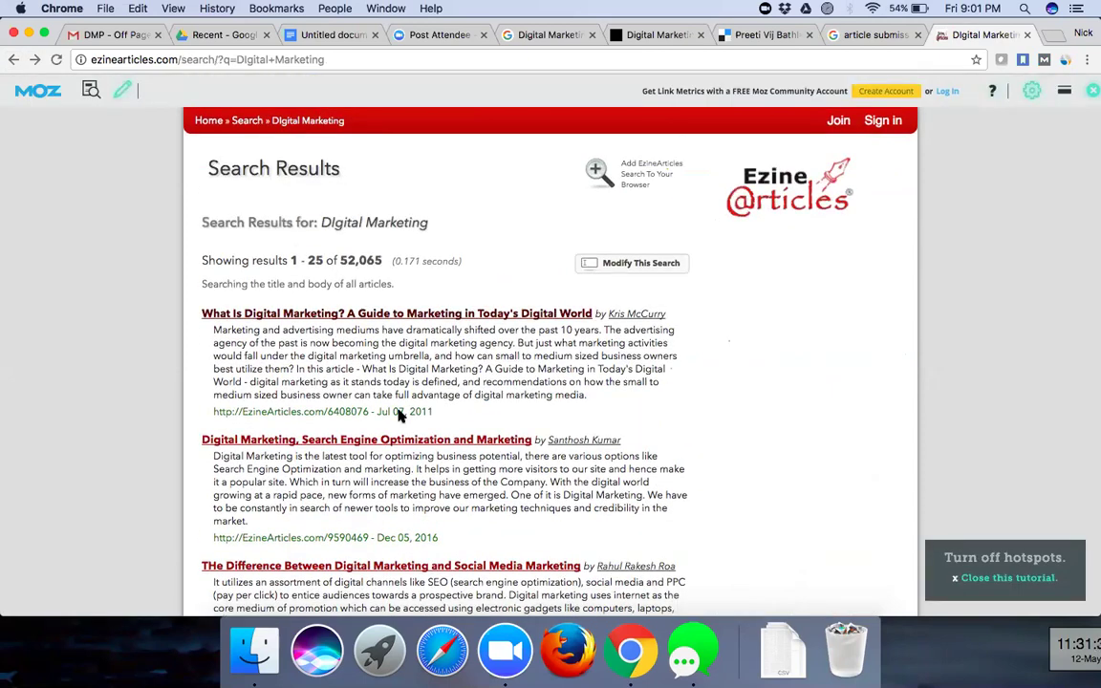
- Open 'Digital Marketing Trend and Importance Over Career Growth Prospects' and scroll through the article
{"action": "scroll", "coordinate": [402, 450], "scroll_direction": "down", "scroll_amount": 2}
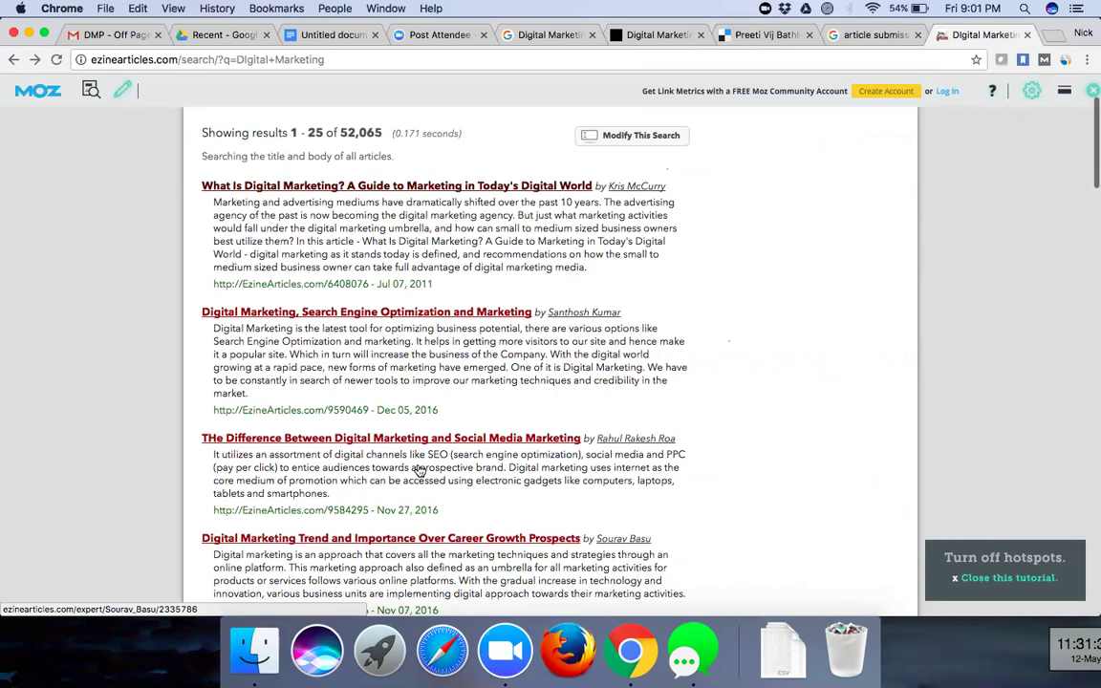
{"action": "scroll", "coordinate": [419, 471], "scroll_direction": "down", "scroll_amount": 1}
{"action": "left_click", "coordinate": [554, 463]}
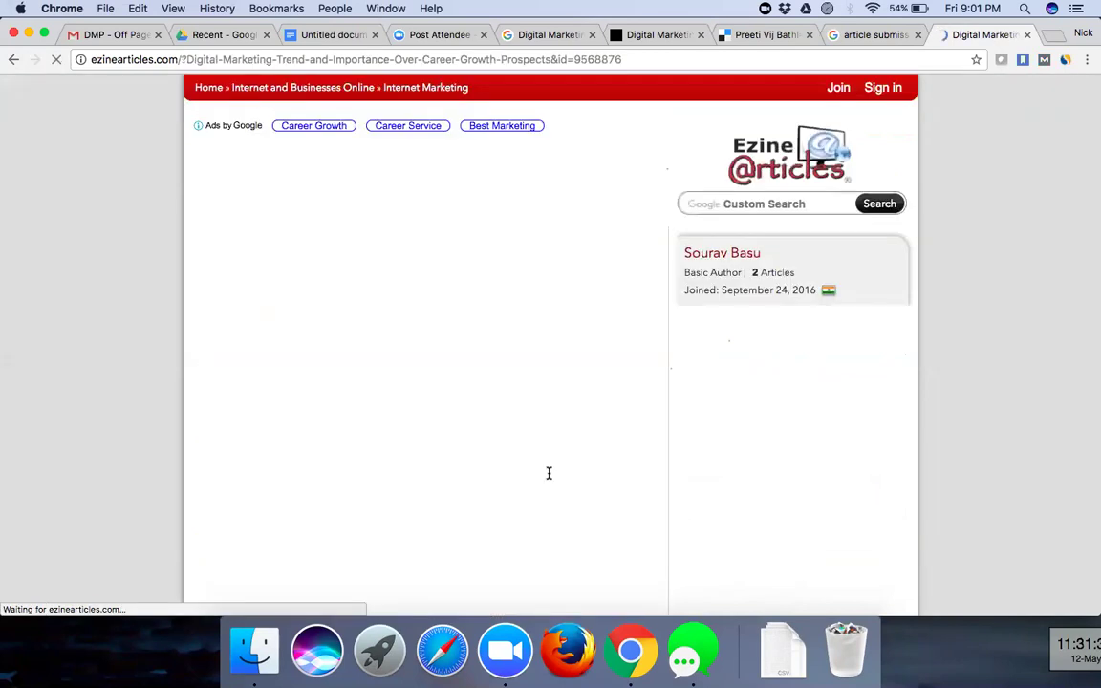
{"action": "scroll", "coordinate": [549, 474], "scroll_direction": "down", "scroll_amount": 5}
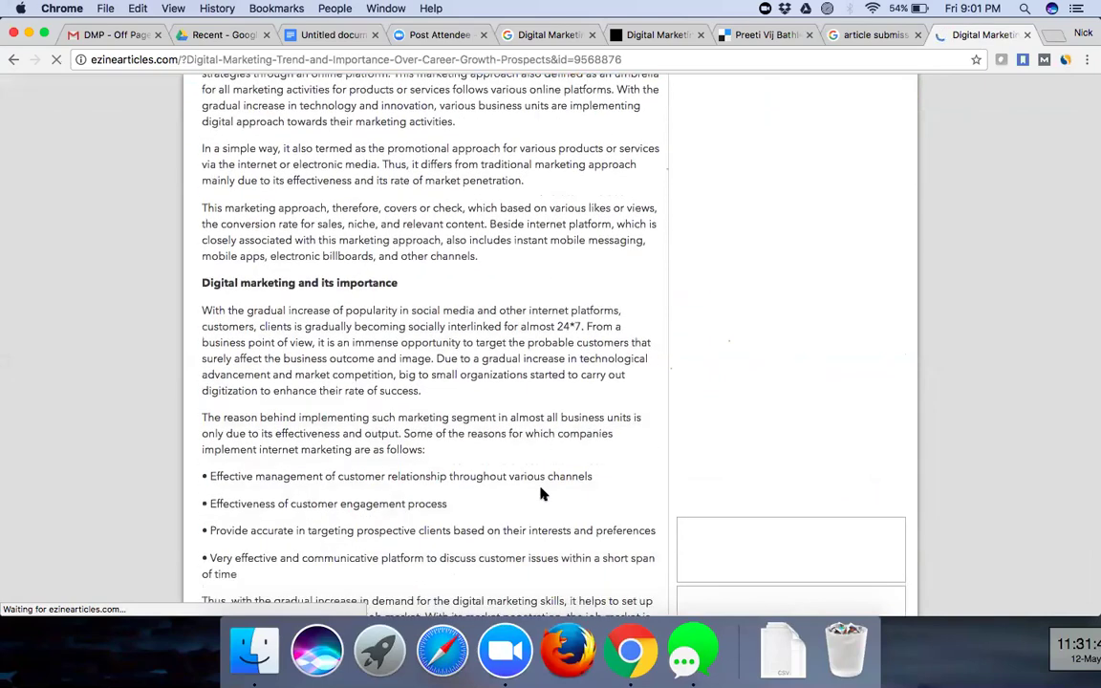
{"action": "scroll", "coordinate": [541, 493], "scroll_direction": "down", "scroll_amount": 3}
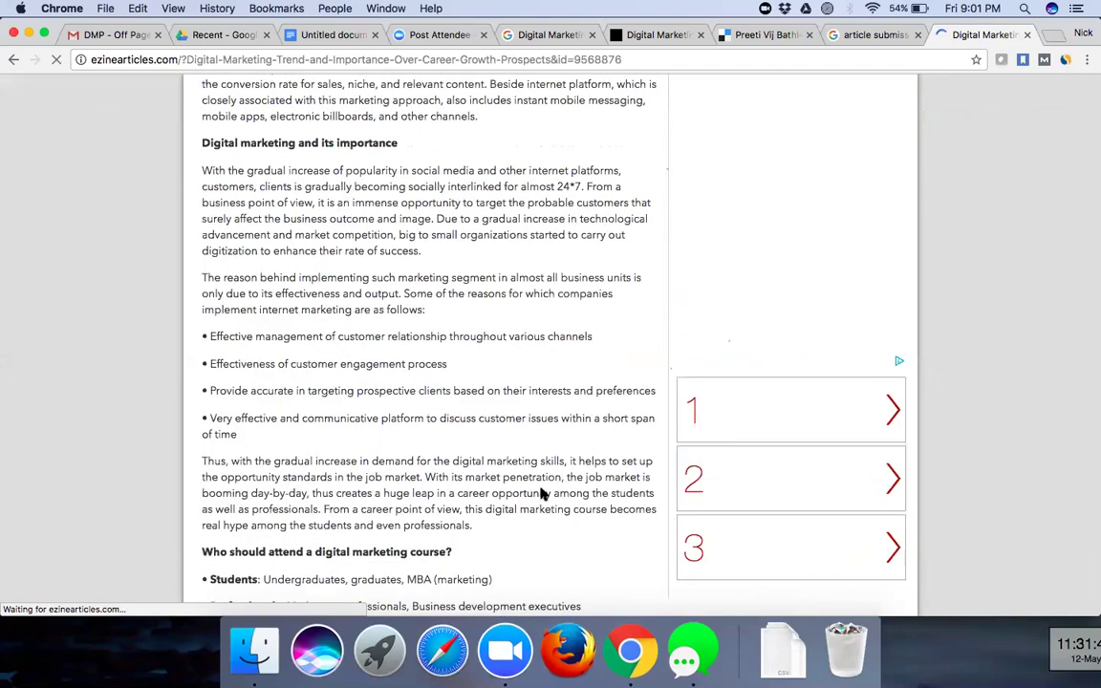
{"action": "scroll", "coordinate": [541, 493], "scroll_direction": "down", "scroll_amount": 10}
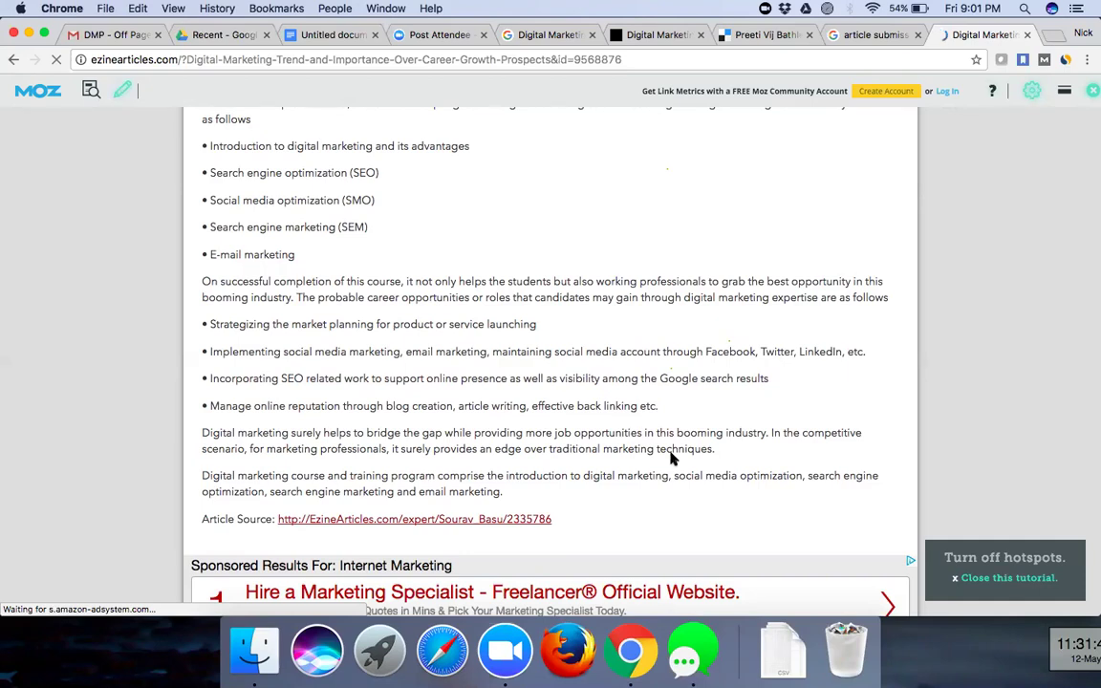
{"action": "scroll", "coordinate": [672, 459], "scroll_direction": "up", "scroll_amount": 5}
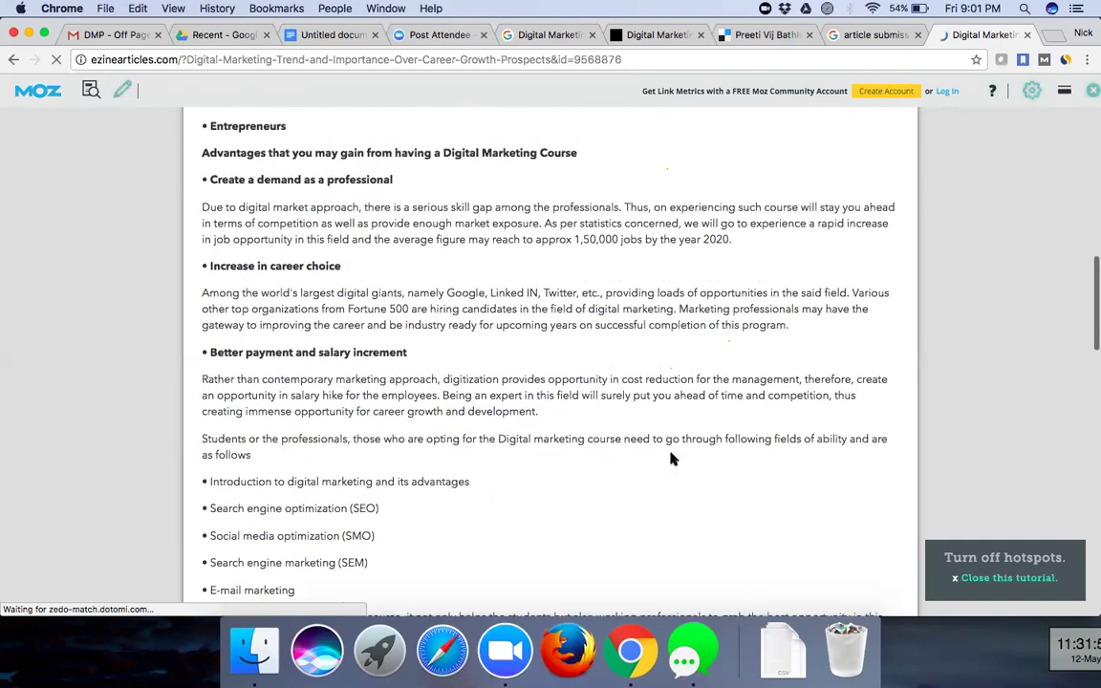
{"action": "scroll", "coordinate": [672, 459], "scroll_direction": "up", "scroll_amount": 5}
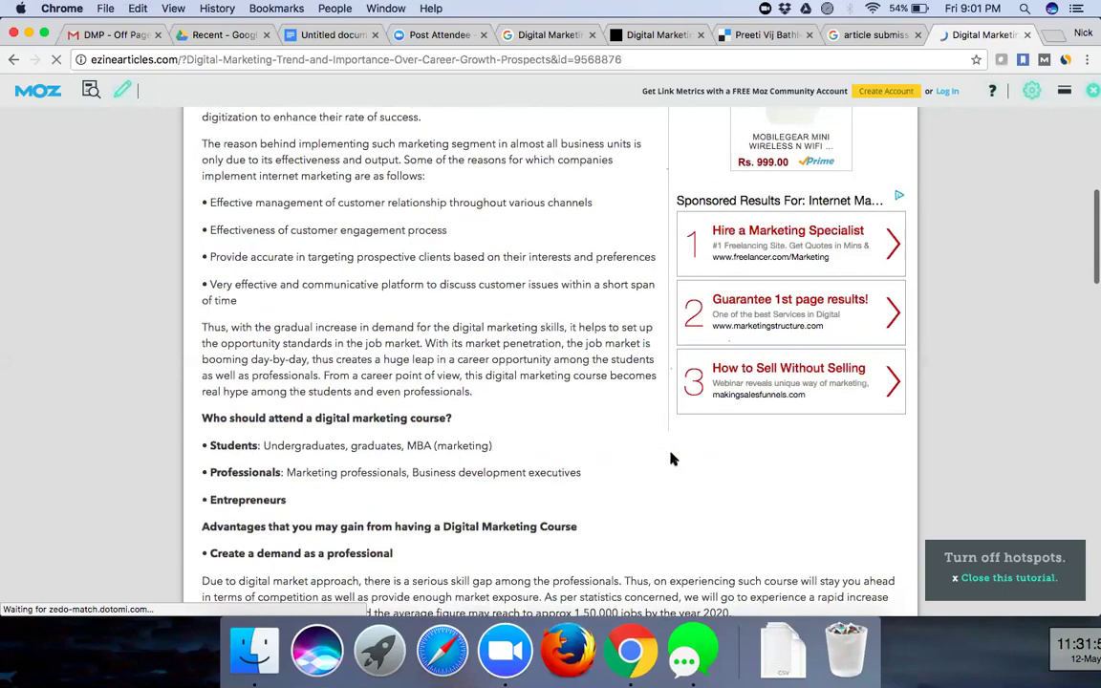
{"action": "scroll", "coordinate": [96, 196], "scroll_direction": "up", "scroll_amount": 5}
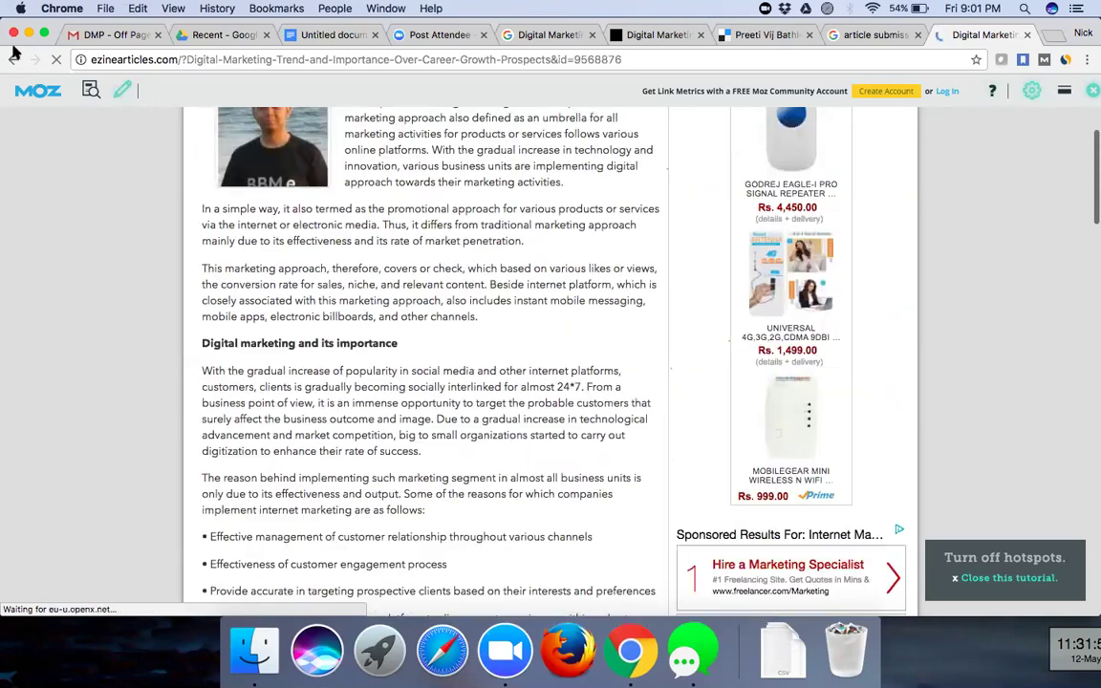
{"action": "scroll", "coordinate": [372, 494], "scroll_direction": "up", "scroll_amount": 3}
- Open 'Digital Marketing - Revolutionized Marketing and Different Innovative Strategies' and highlight its 'Content can typically' paragraph
{"action": "key", "text": "super+bracketleft"}
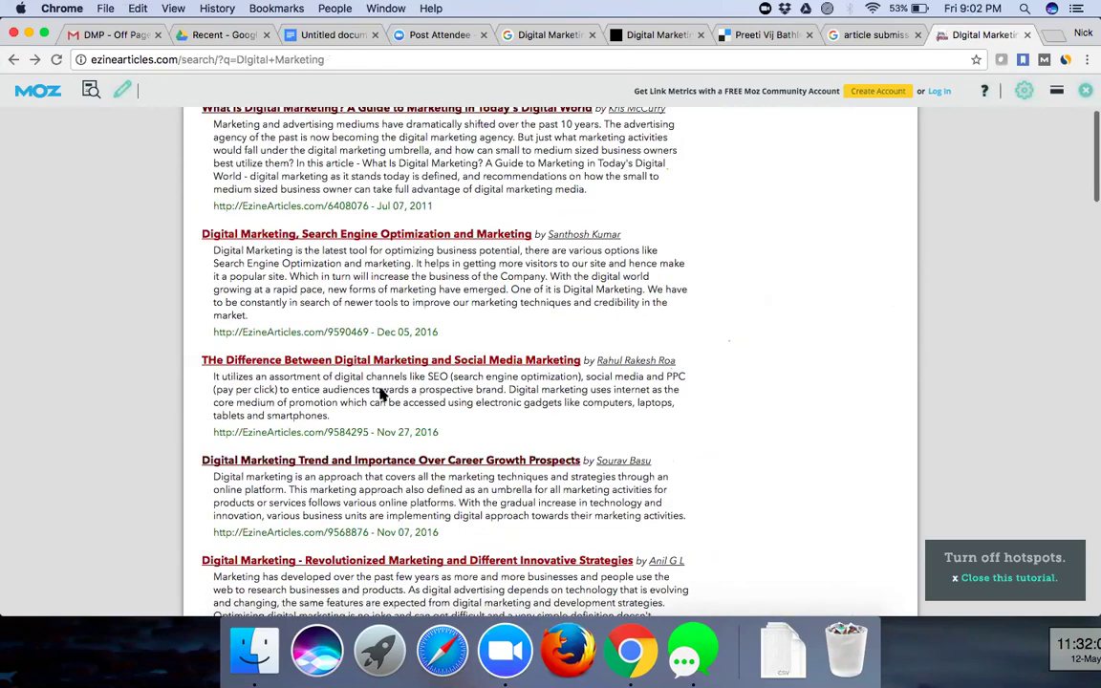
{"action": "scroll", "coordinate": [645, 483], "scroll_direction": "down", "scroll_amount": 2}
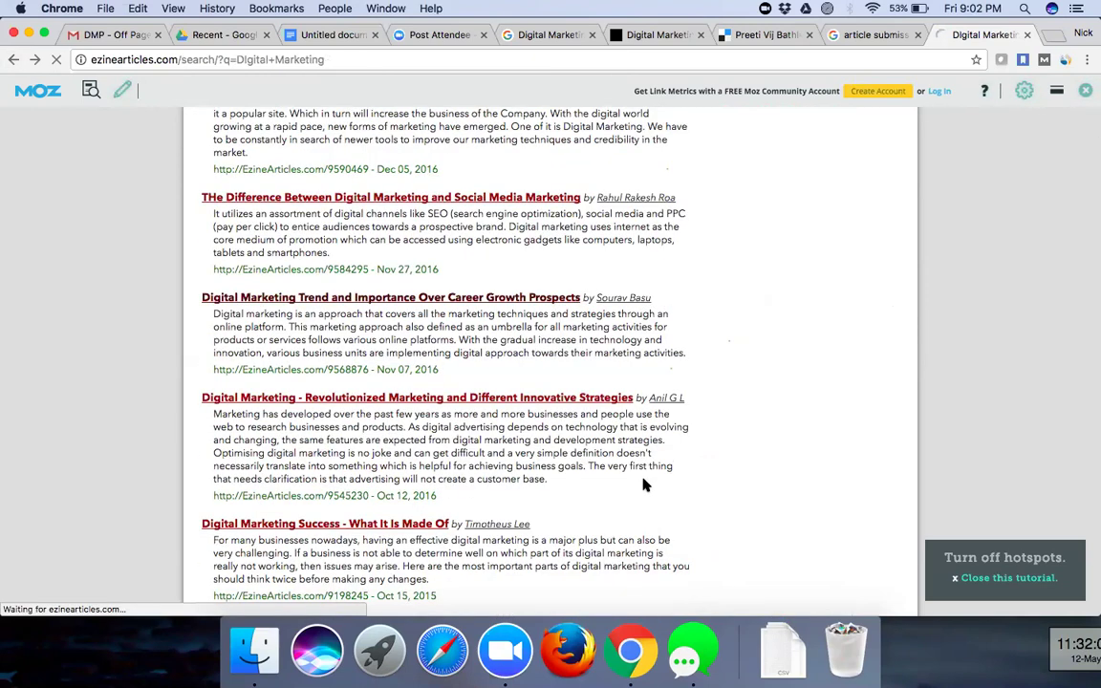
{"action": "left_click", "coordinate": [645, 482]}
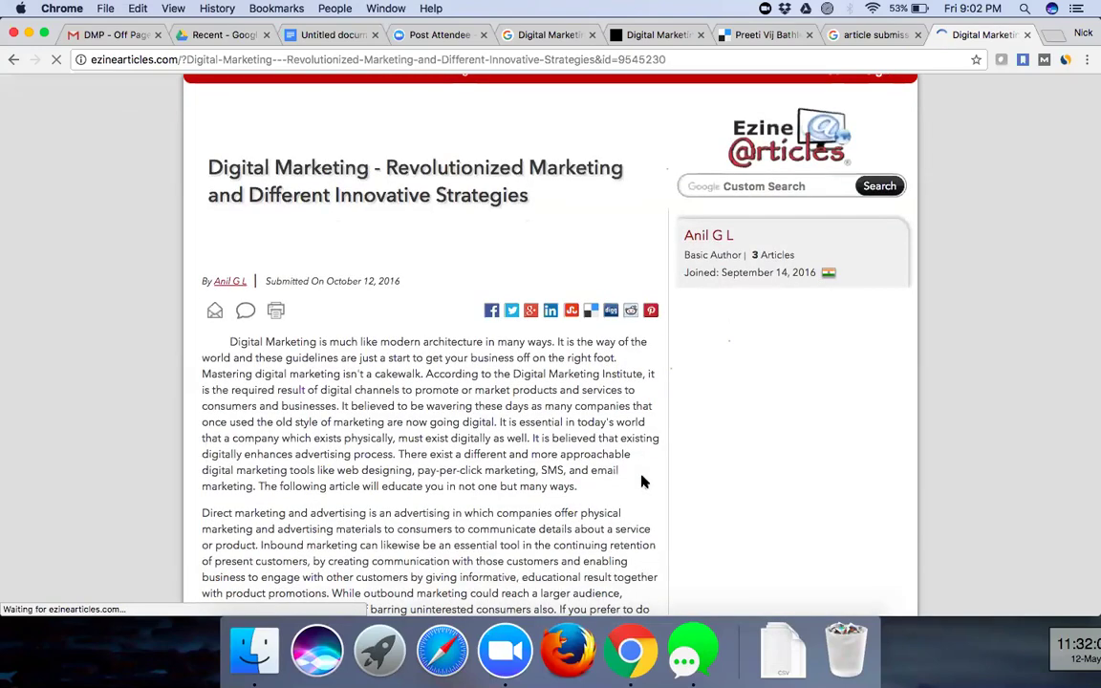
{"action": "scroll", "coordinate": [643, 481], "scroll_direction": "down", "scroll_amount": 1}
{"action": "scroll", "coordinate": [953, 422], "scroll_direction": "down", "scroll_amount": 5}
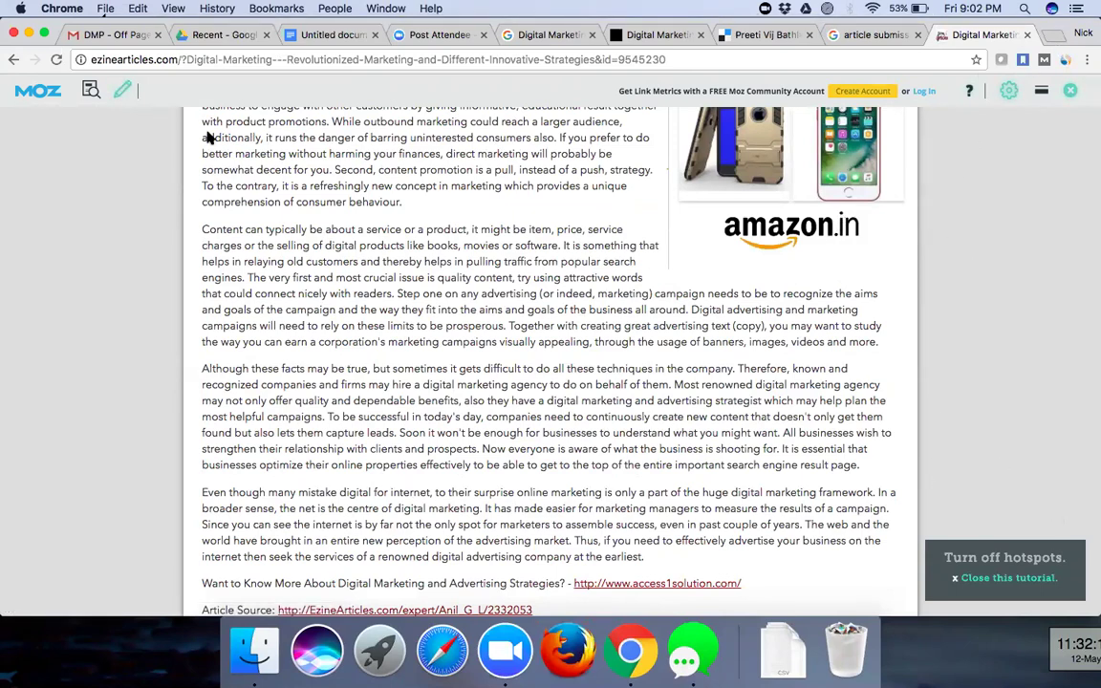
{"action": "left_click_drag", "start_coordinate": [199, 229], "coordinate": [622, 302]}
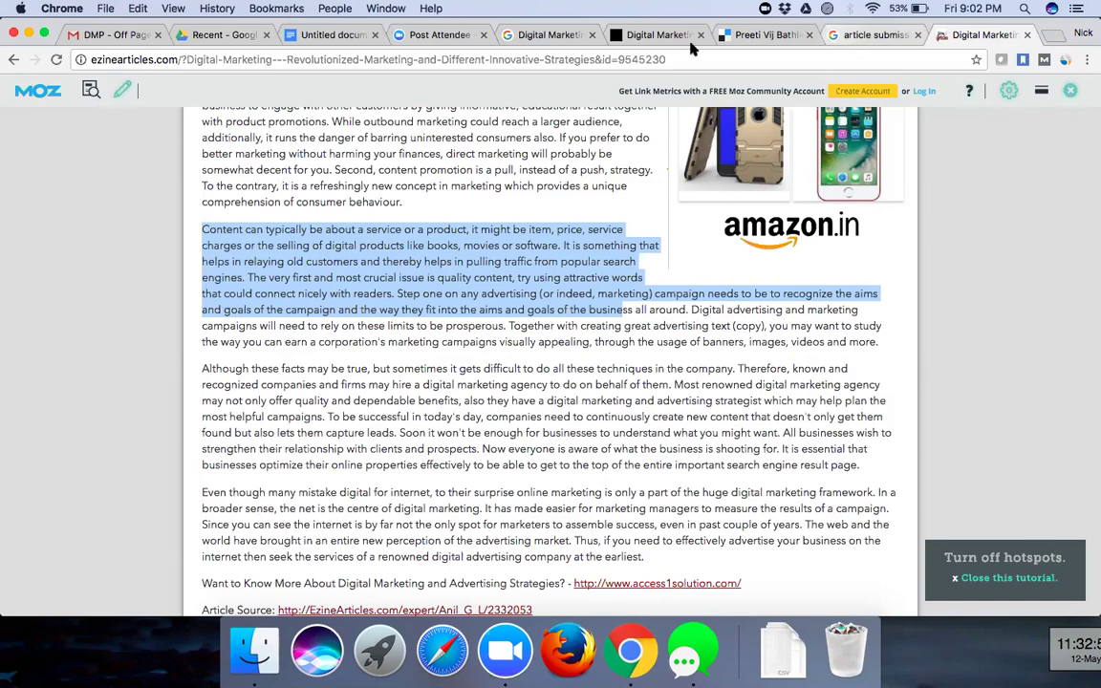
{"action": "left_click", "coordinate": [874, 35]}
- Change the query to 'blog submission sites', fix the spacing, and scroll through the directory results
{"action": "double_click", "coordinate": [144, 139]}
{"action": "type", "text": "blo"}
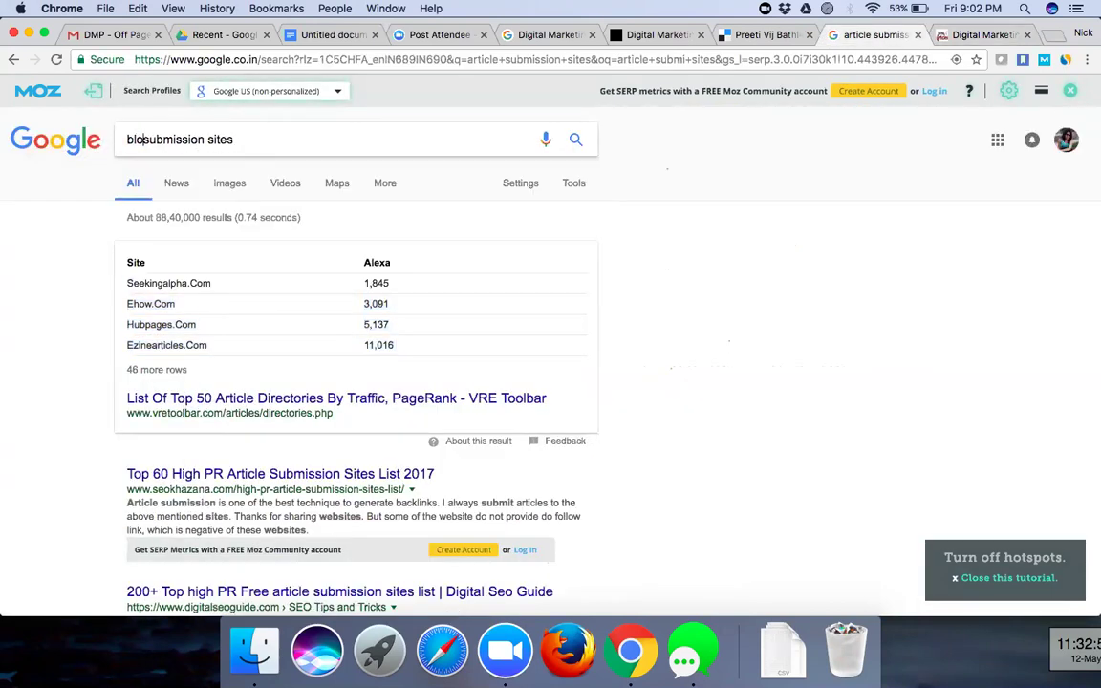
{"action": "type", "text": "gs"}
{"action": "key", "text": "Return"}
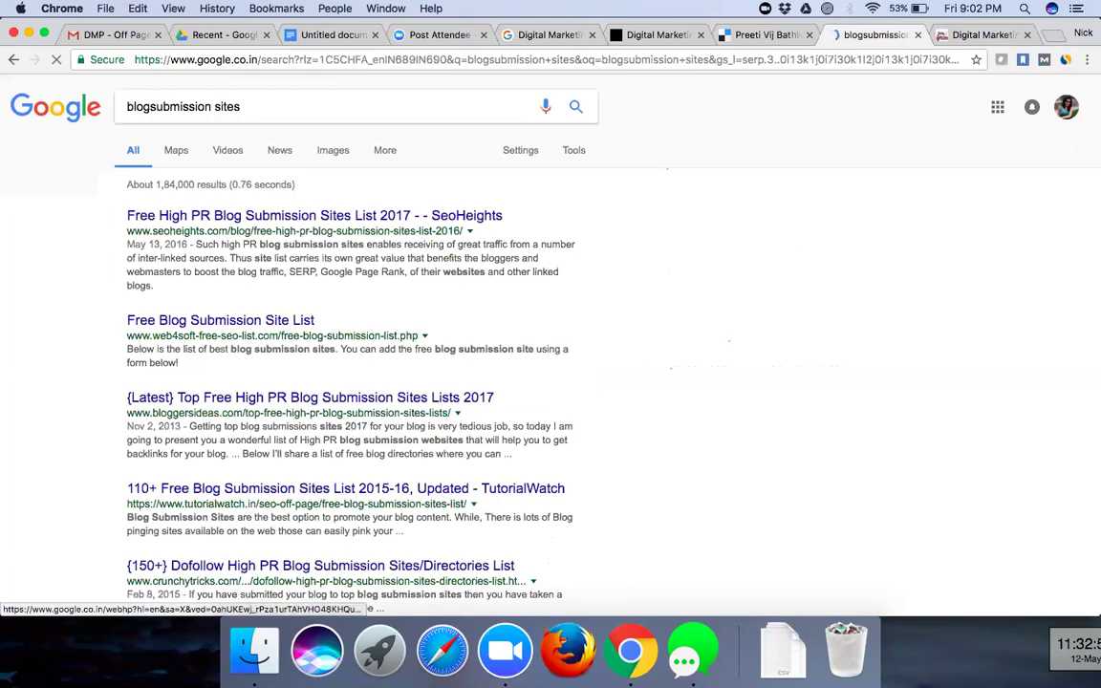
{"action": "left_click", "coordinate": [152, 139]}
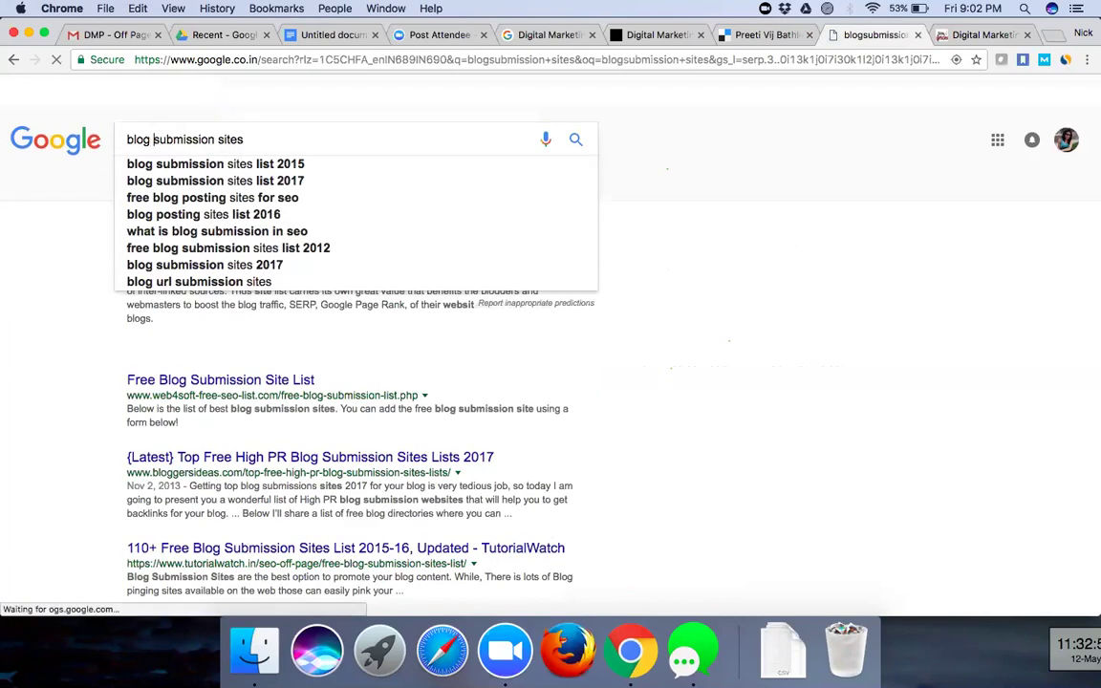
{"action": "key", "text": "Return"}
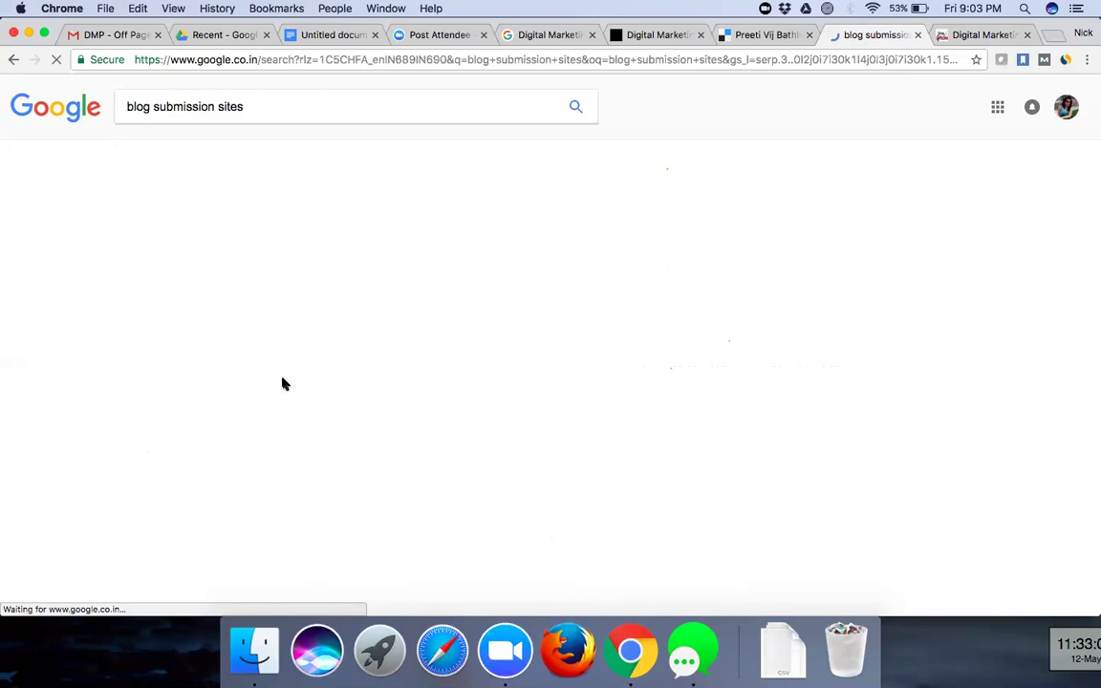
{"action": "scroll", "coordinate": [312, 494], "scroll_direction": "down", "scroll_amount": 3}
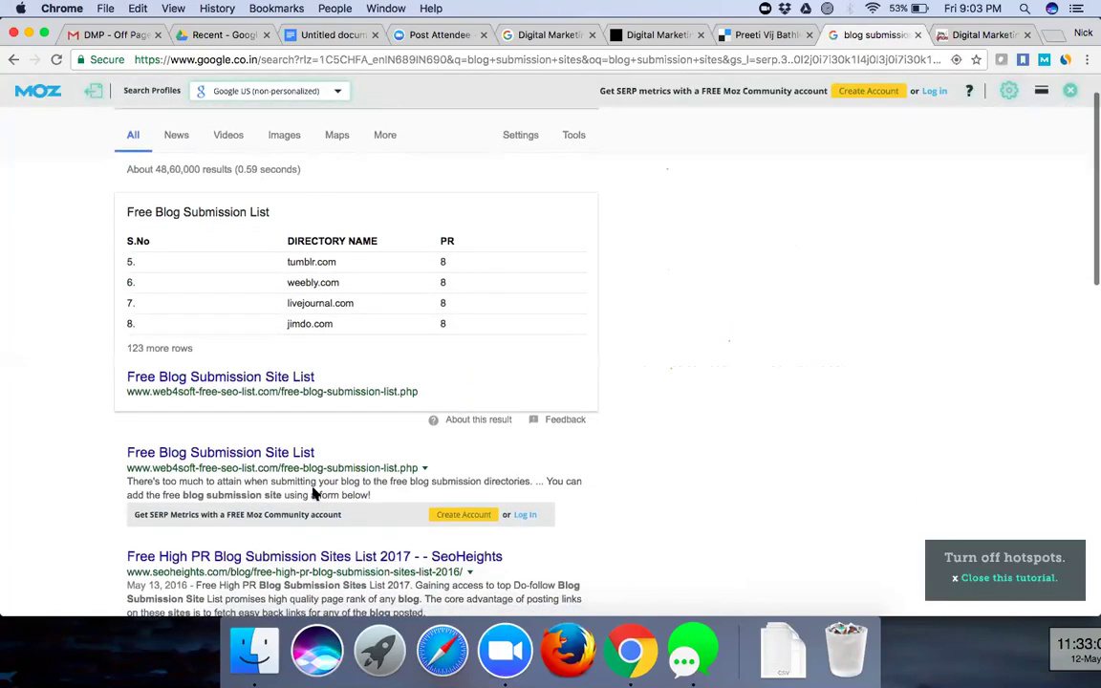
{"action": "scroll", "coordinate": [313, 494], "scroll_direction": "down", "scroll_amount": 2}
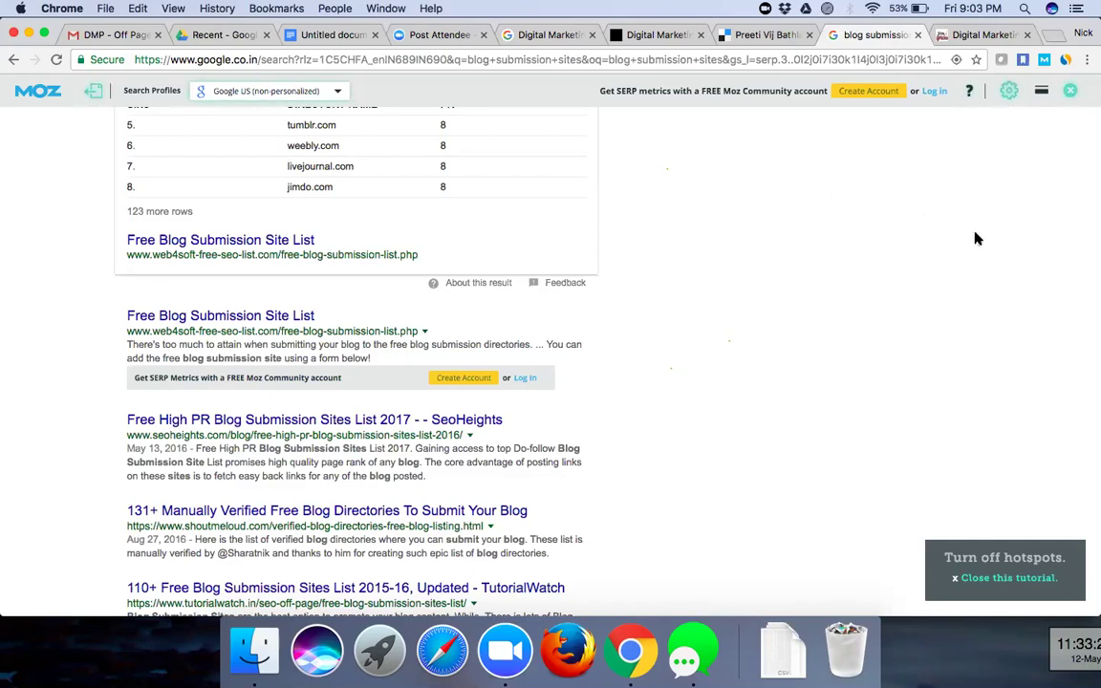
{"action": "scroll", "coordinate": [727, 430], "scroll_direction": "down", "scroll_amount": 2}
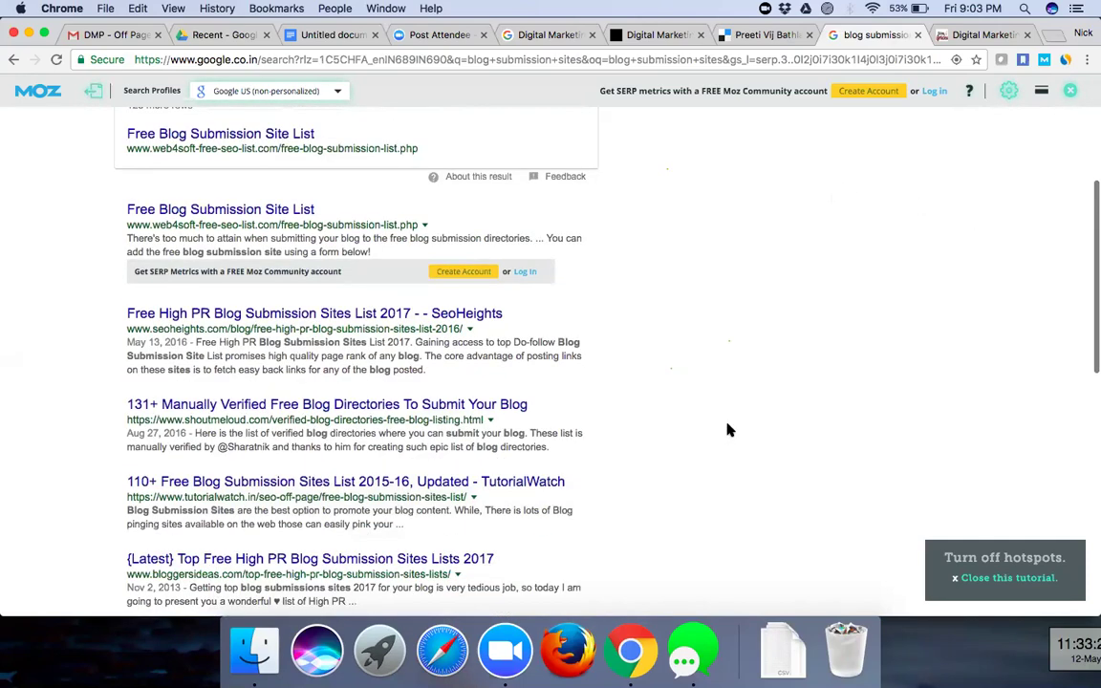
{"action": "scroll", "coordinate": [728, 430], "scroll_direction": "down", "scroll_amount": 2}
{"action": "scroll", "coordinate": [728, 430], "scroll_direction": "down", "scroll_amount": 5}
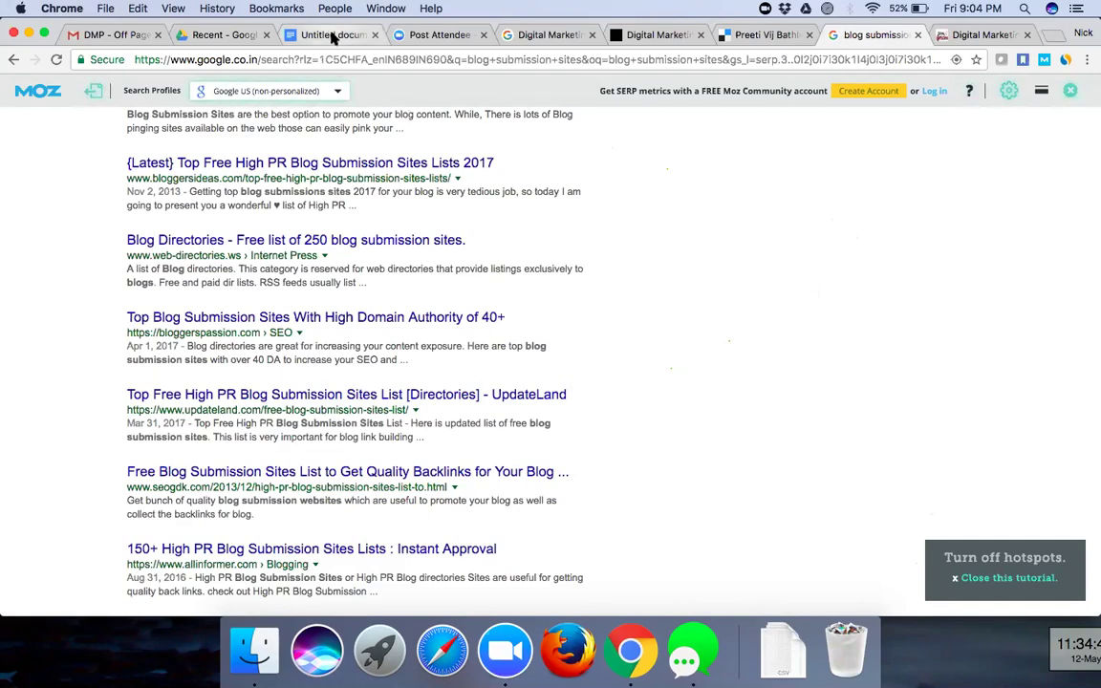
- Return to the Off Page notes document and place the cursor on the empty line below the lists
{"action": "left_click", "coordinate": [332, 36]}
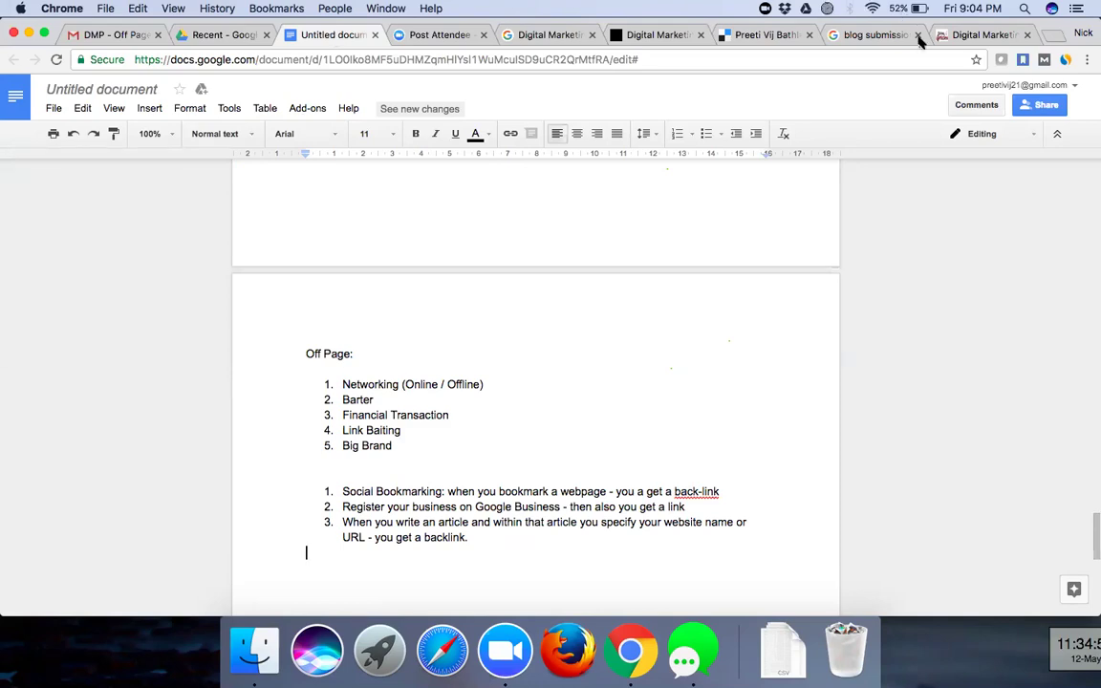
{"action": "left_click", "coordinate": [354, 584]}
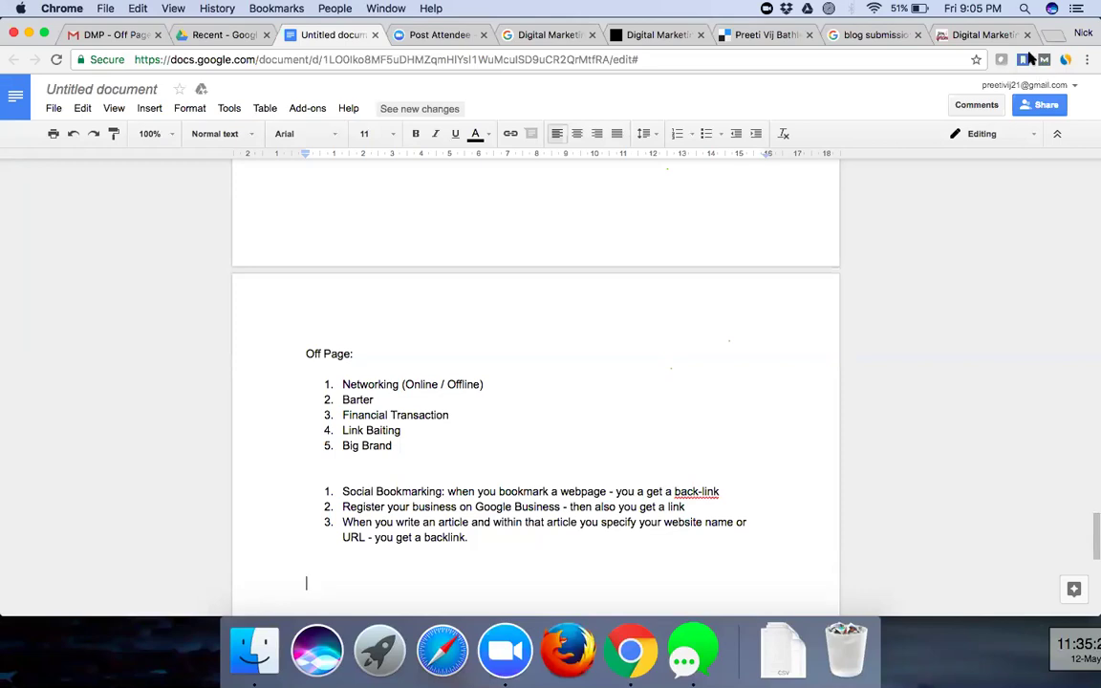
- Get back to the blog submission sites results tab and dismiss the query suggestions
{"action": "left_click", "coordinate": [959, 34]}
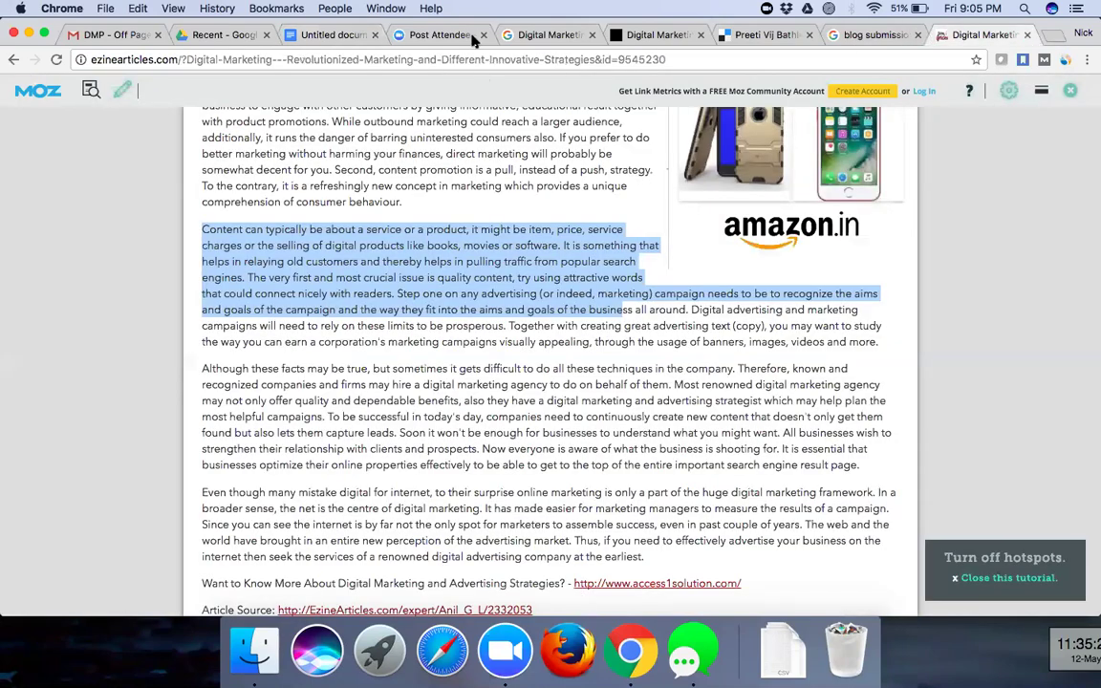
{"action": "key", "text": "ctrl+shift+Tab"}
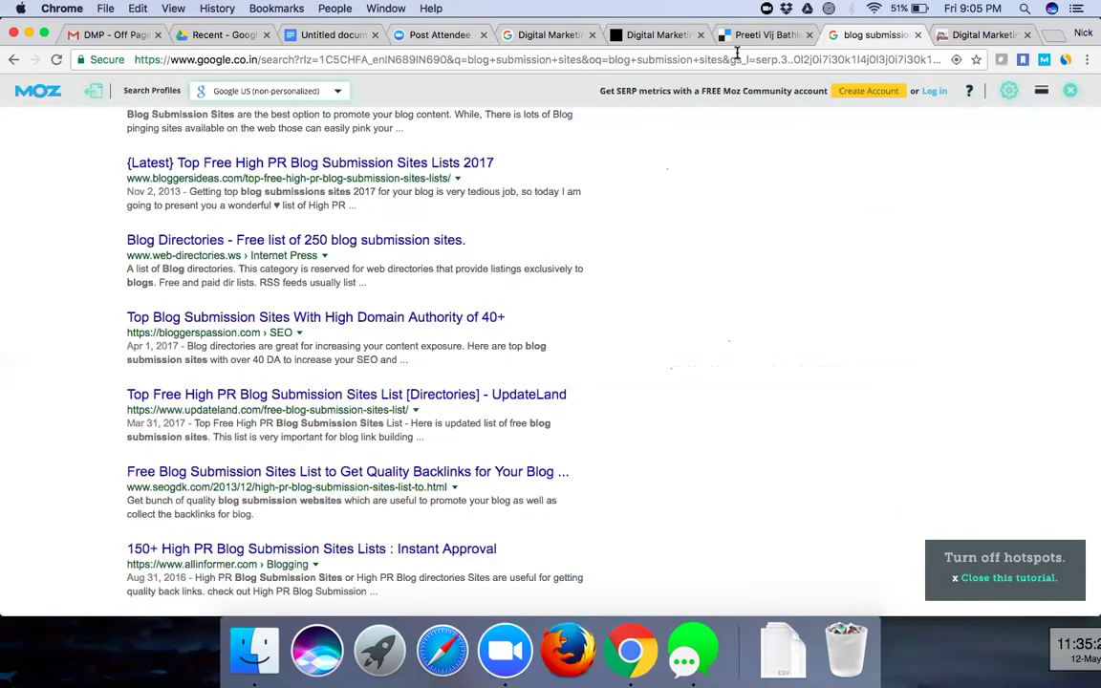
{"action": "key", "text": "super+3"}
{"action": "key", "text": "super+8"}
{"action": "scroll", "coordinate": [387, 236], "scroll_direction": "up", "scroll_amount": 3}
{"action": "scroll", "coordinate": [387, 235], "scroll_direction": "up", "scroll_amount": 10}
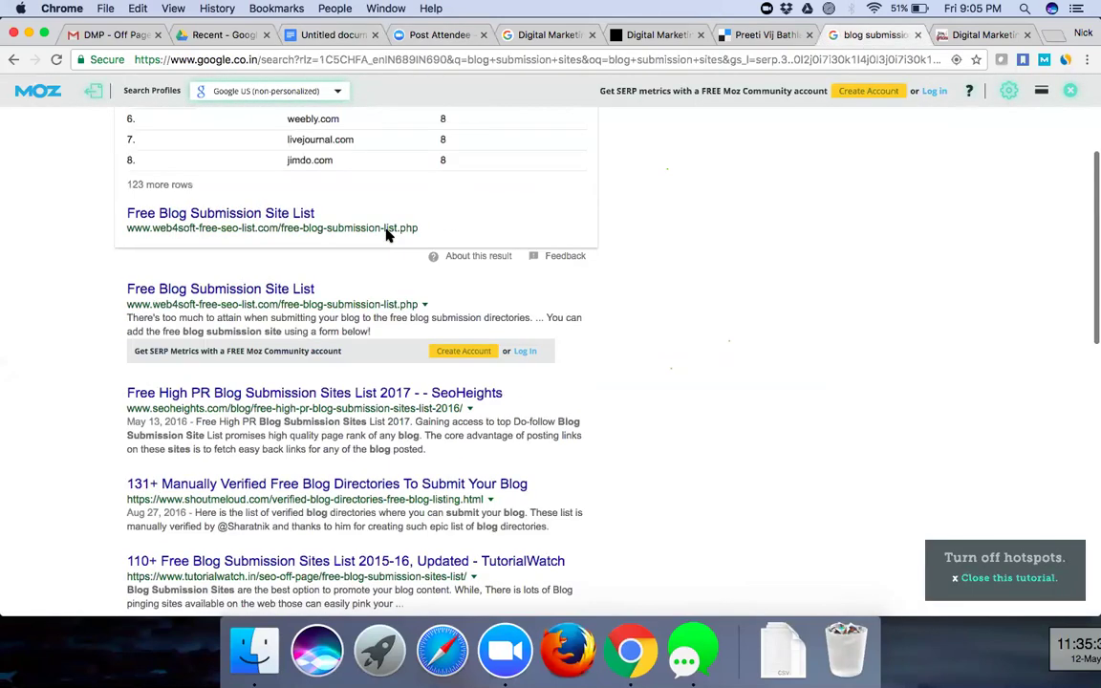
{"action": "left_click", "coordinate": [289, 139]}
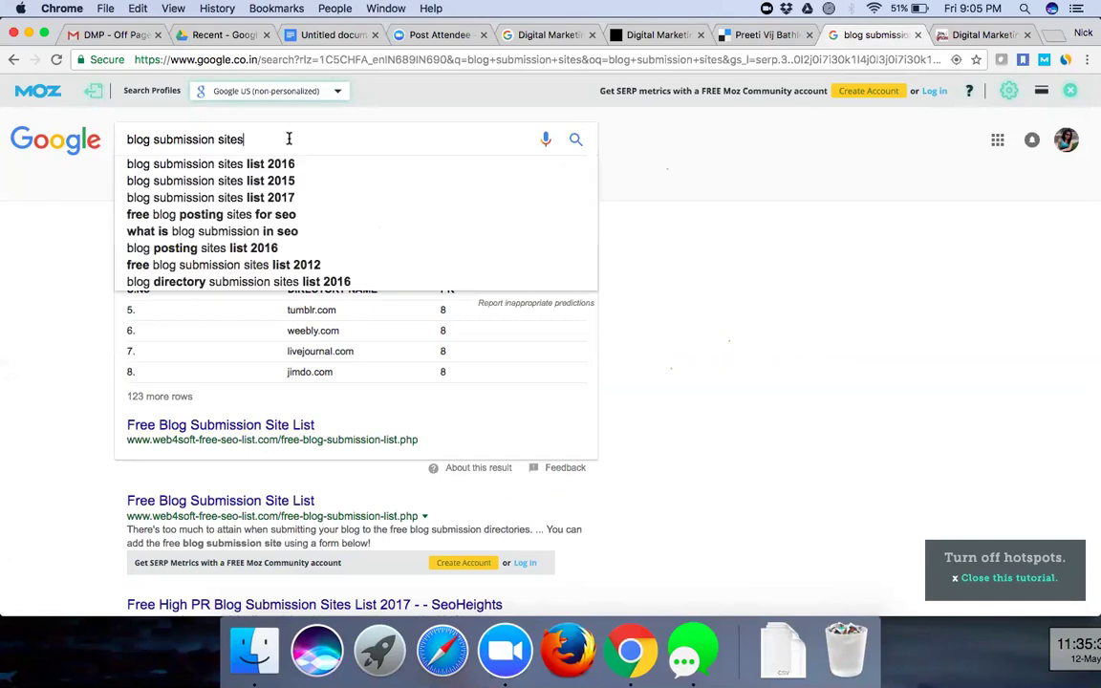
{"action": "left_click", "coordinate": [698, 277]}
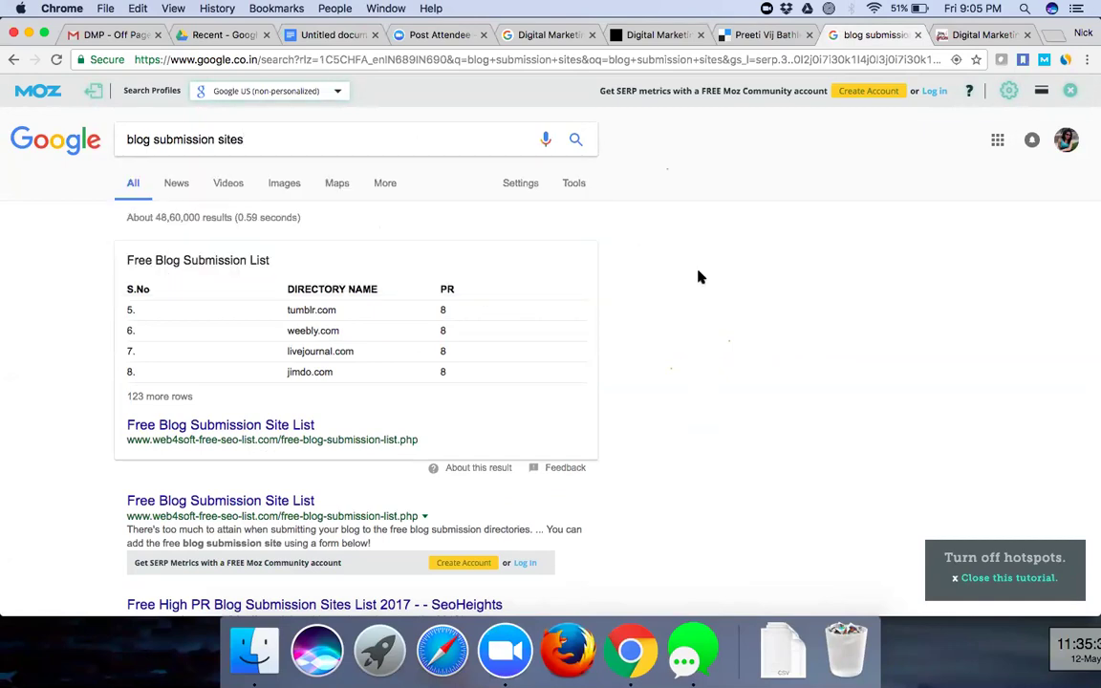
- Scroll through the blog submission results, then bring up Google Drive's Recent files
{"action": "scroll", "coordinate": [699, 278], "scroll_direction": "down", "scroll_amount": 5}
{"action": "scroll", "coordinate": [699, 277], "scroll_direction": "down", "scroll_amount": 1}
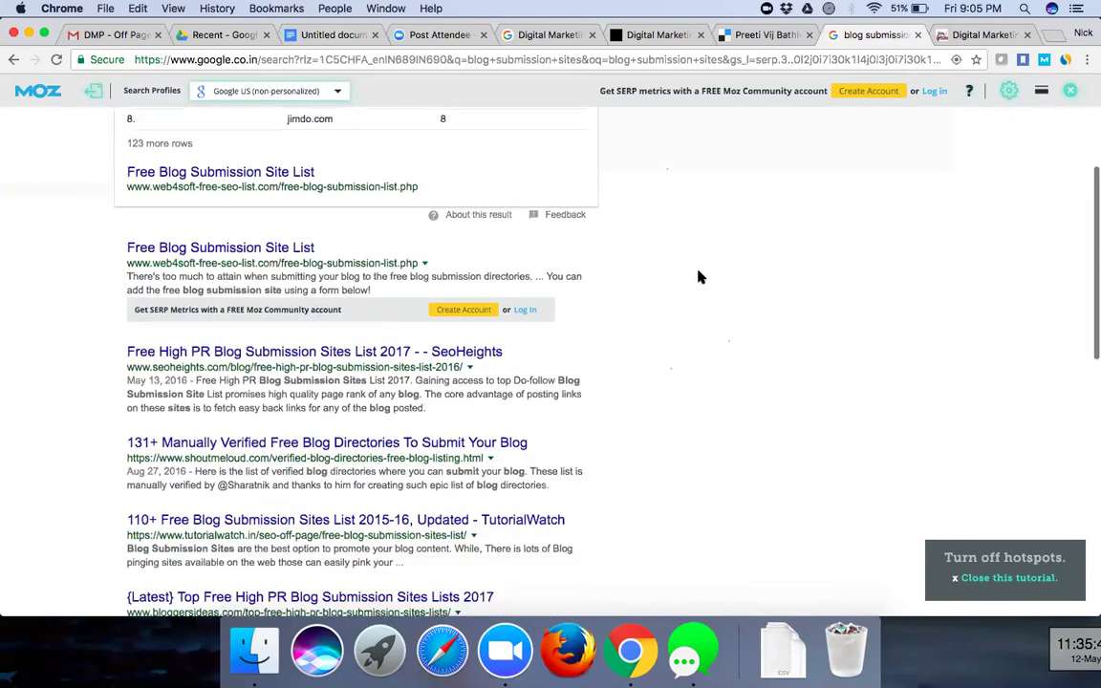
{"action": "scroll", "coordinate": [699, 277], "scroll_direction": "down", "scroll_amount": 2}
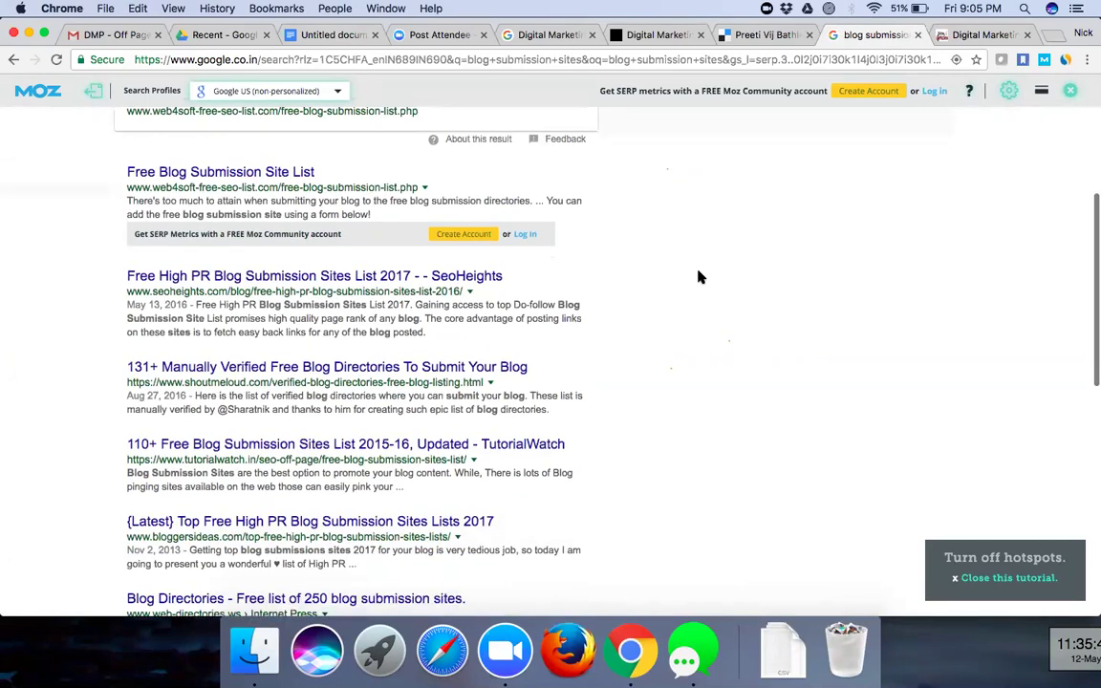
{"action": "scroll", "coordinate": [699, 277], "scroll_direction": "down", "scroll_amount": 3}
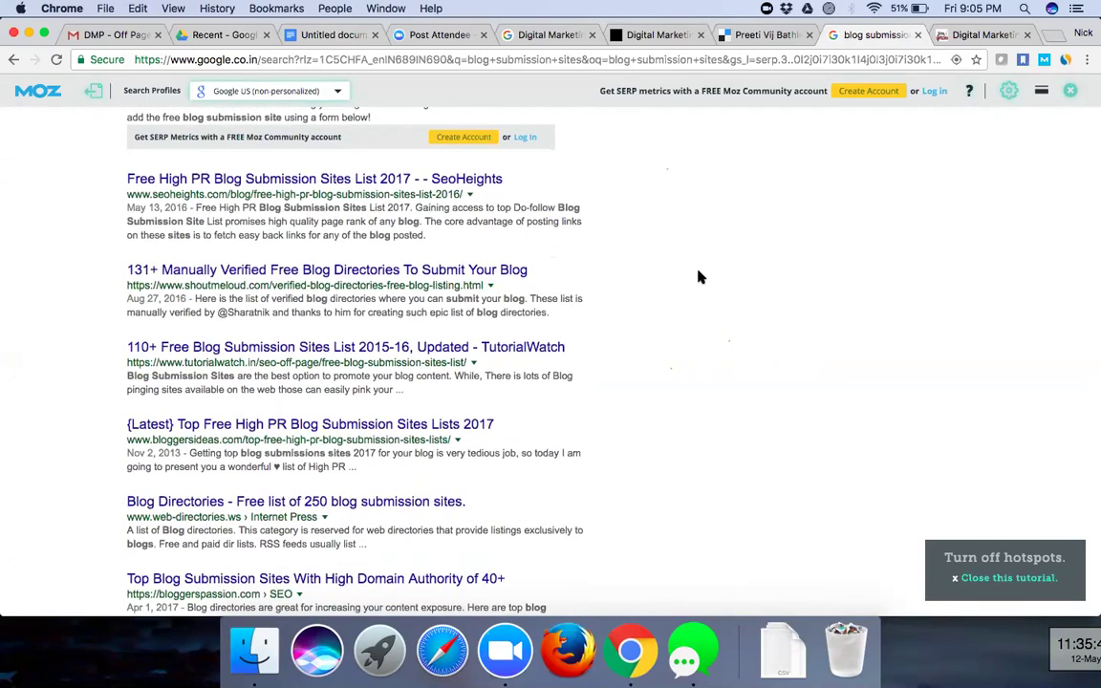
{"action": "scroll", "coordinate": [699, 277], "scroll_direction": "down", "scroll_amount": 5}
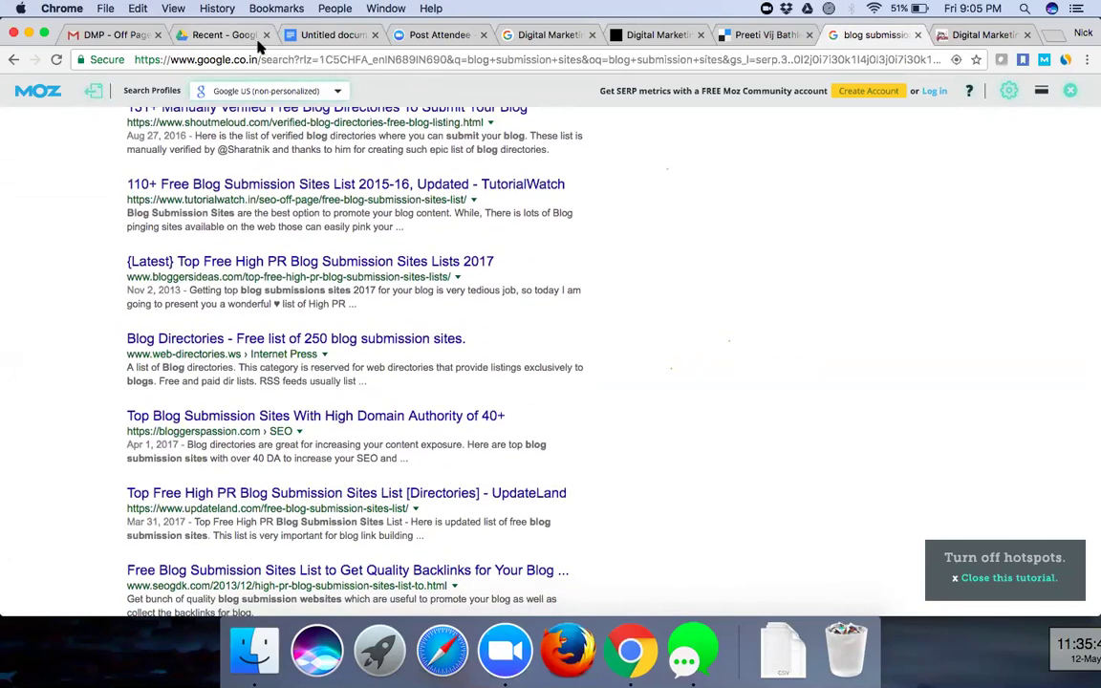
{"action": "left_click", "coordinate": [224, 35]}
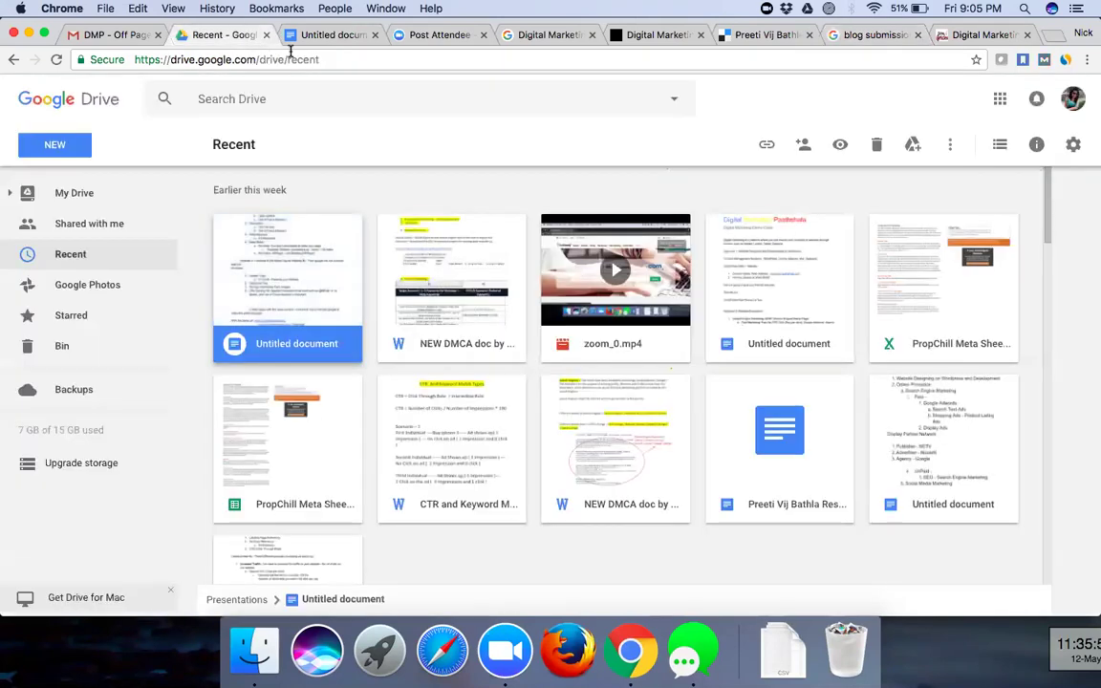
- Show the Off-Page Optimization Framework slide of the PDF in the DMP - Off Page Gmail tab
{"action": "left_click", "coordinate": [113, 35]}
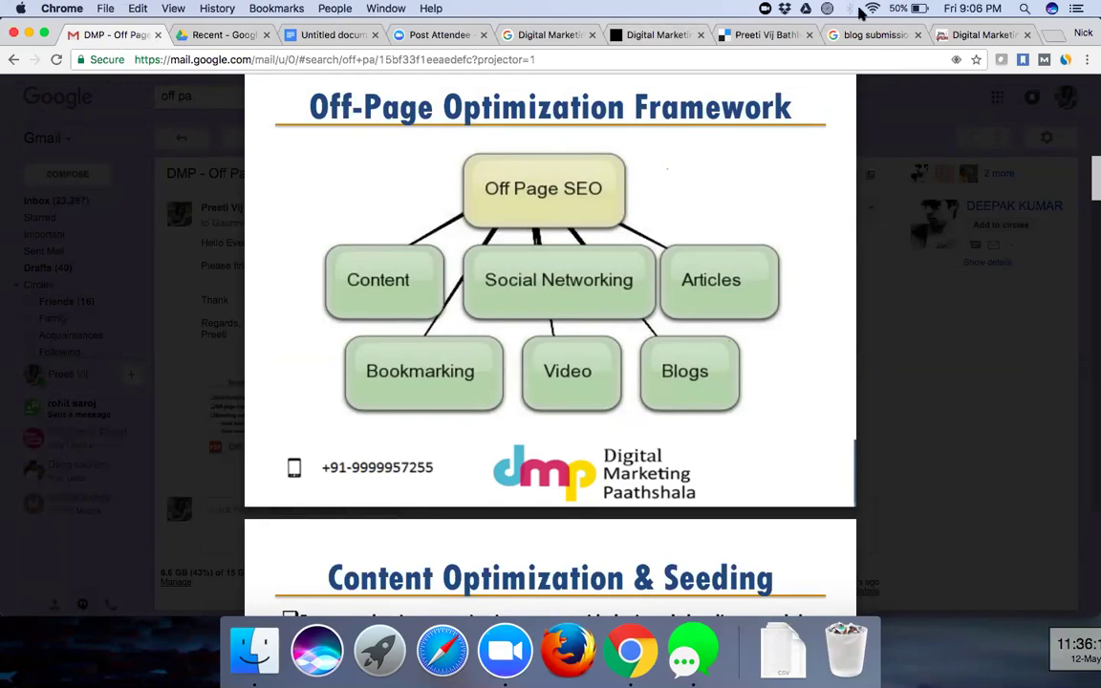
- Switch back to the blog submission sites results and dismiss the query suggestions
{"action": "key", "text": "super+8"}
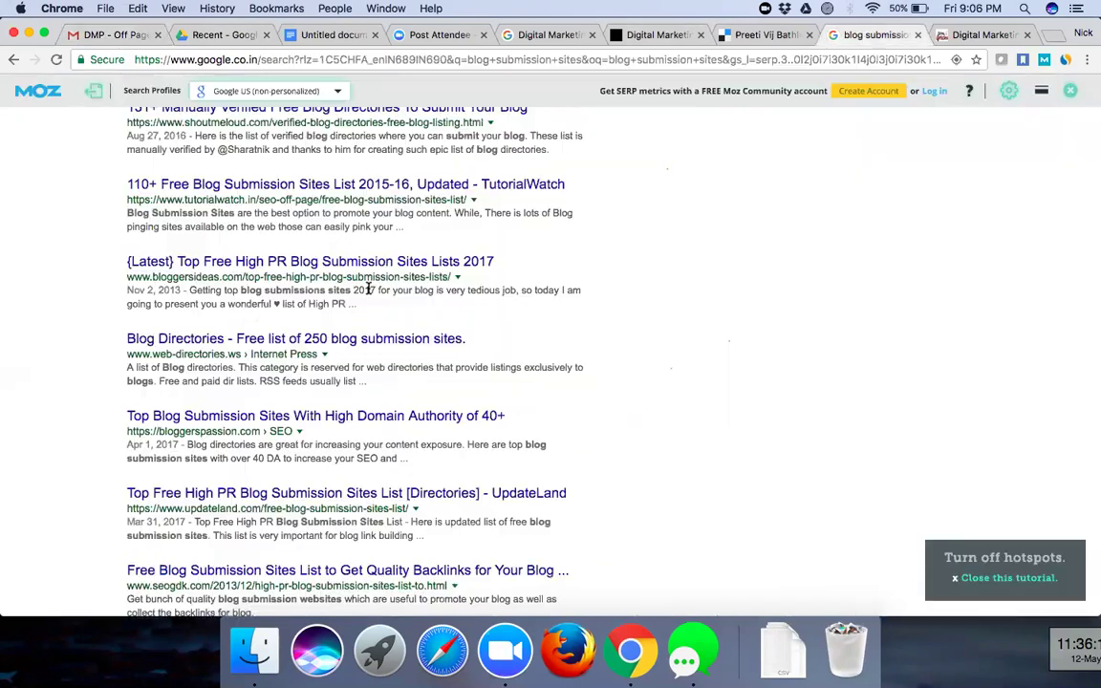
{"action": "scroll", "coordinate": [368, 287], "scroll_direction": "up", "scroll_amount": 2}
{"action": "scroll", "coordinate": [368, 287], "scroll_direction": "up", "scroll_amount": 5}
{"action": "left_click", "coordinate": [294, 144]}
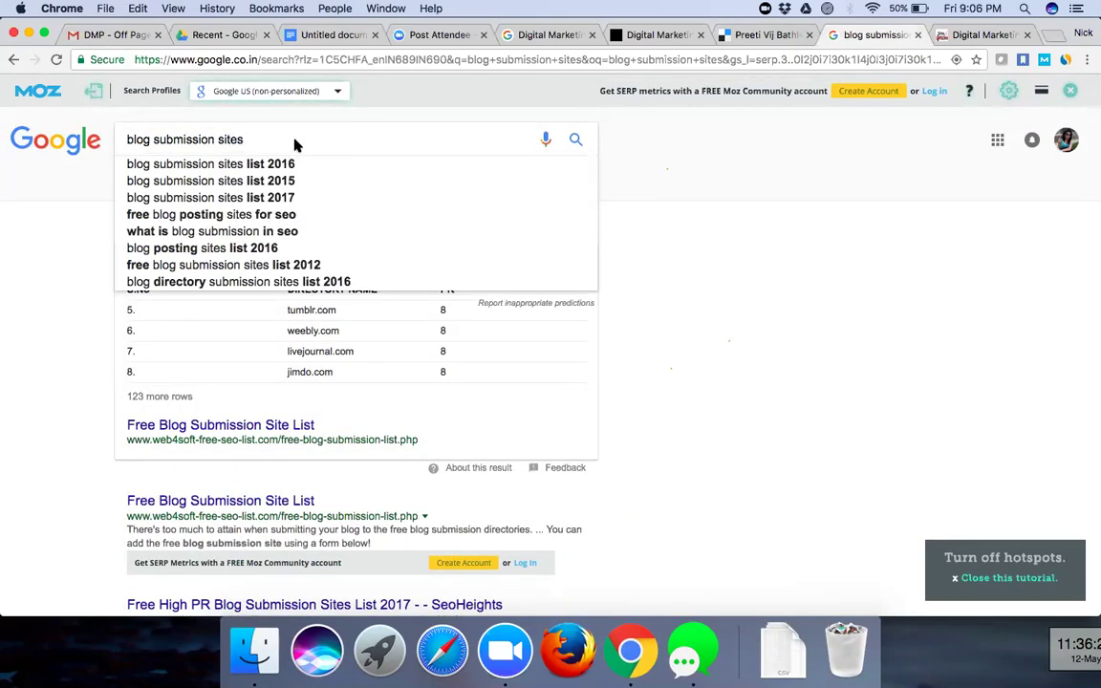
{"action": "left_click", "coordinate": [529, 100]}
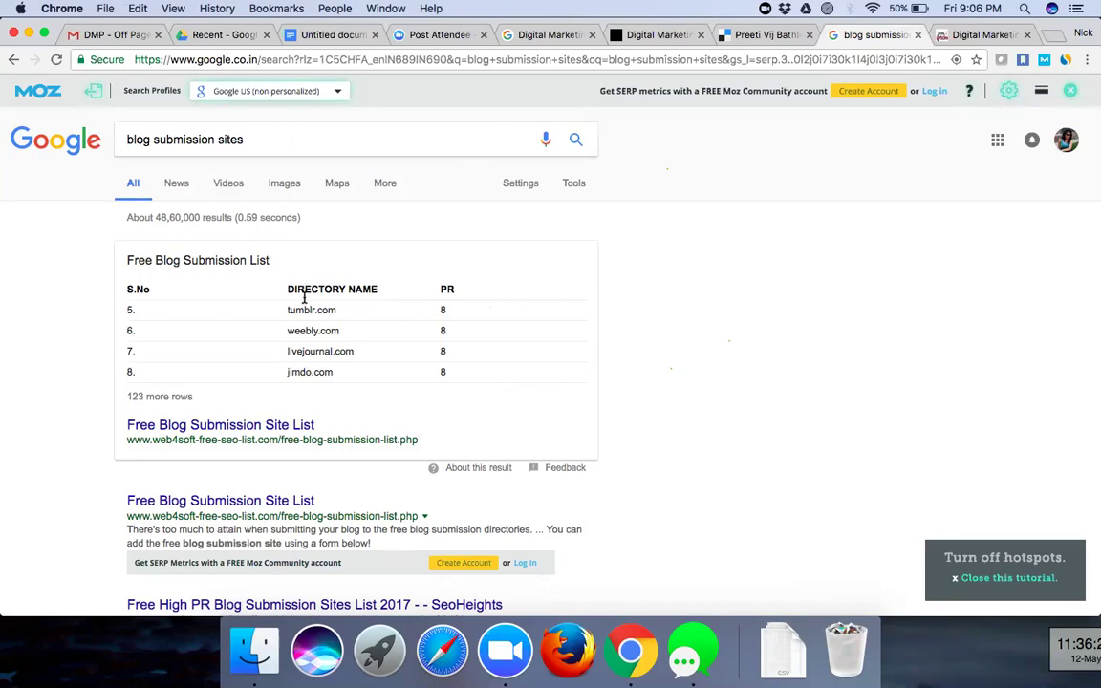
- Visit the Free Blog Submission Site List page, return to the results, and open a blank tab
{"action": "scroll", "coordinate": [278, 462], "scroll_direction": "down", "scroll_amount": 3}
{"action": "left_click", "coordinate": [277, 402]}
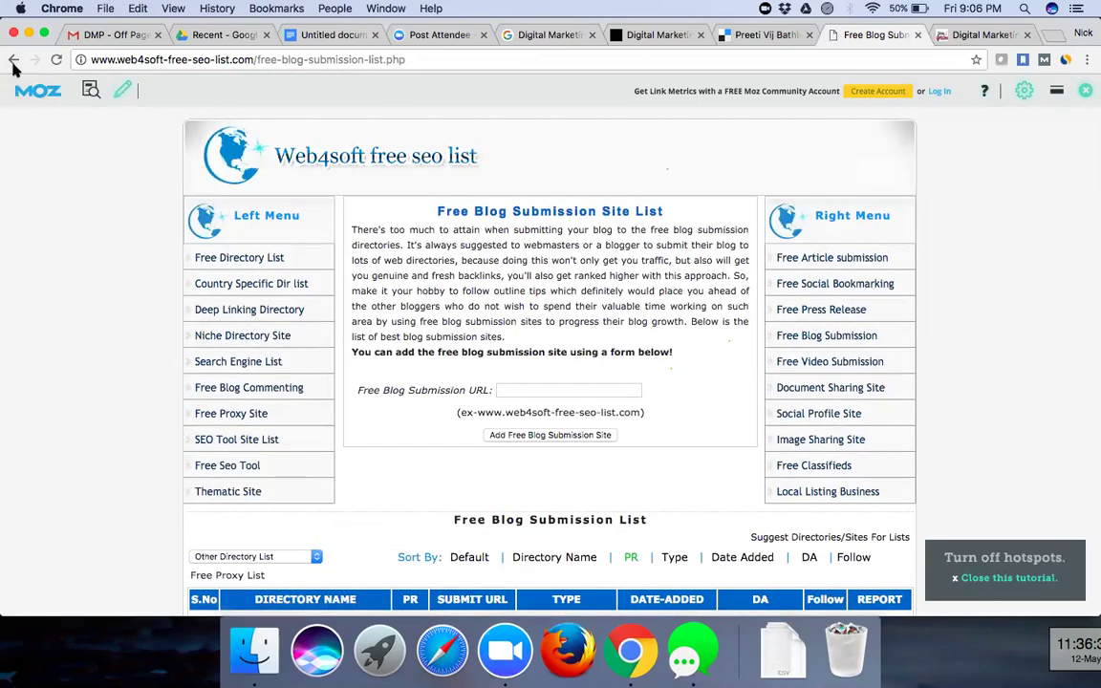
{"action": "left_click", "coordinate": [13, 63]}
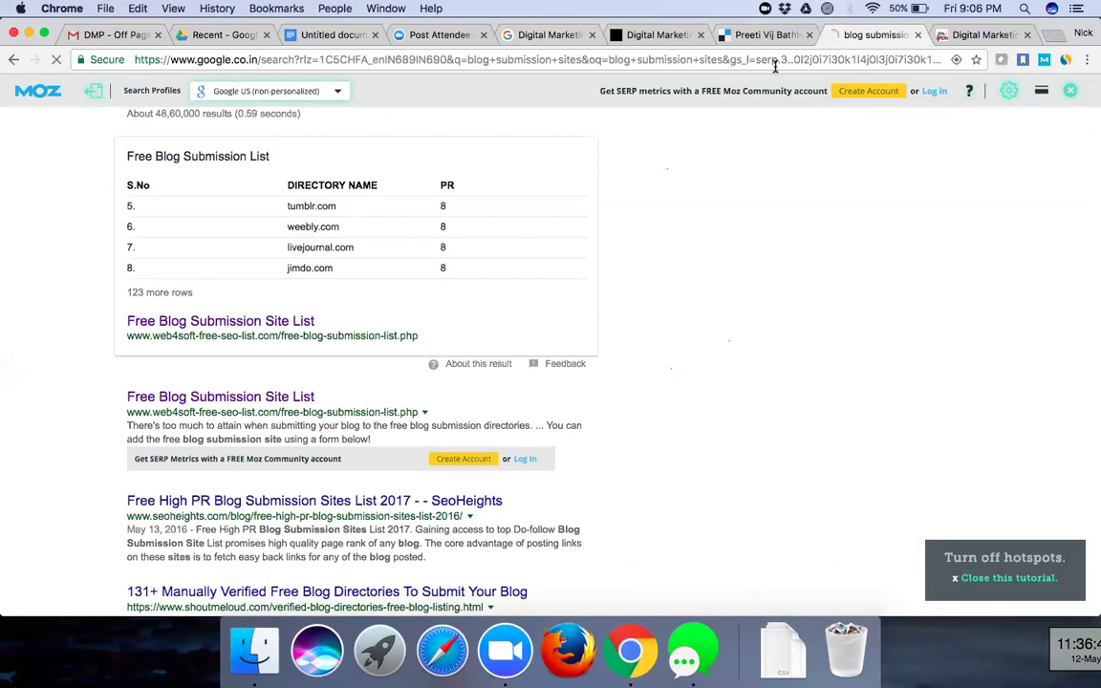
{"action": "key", "text": "super+t"}
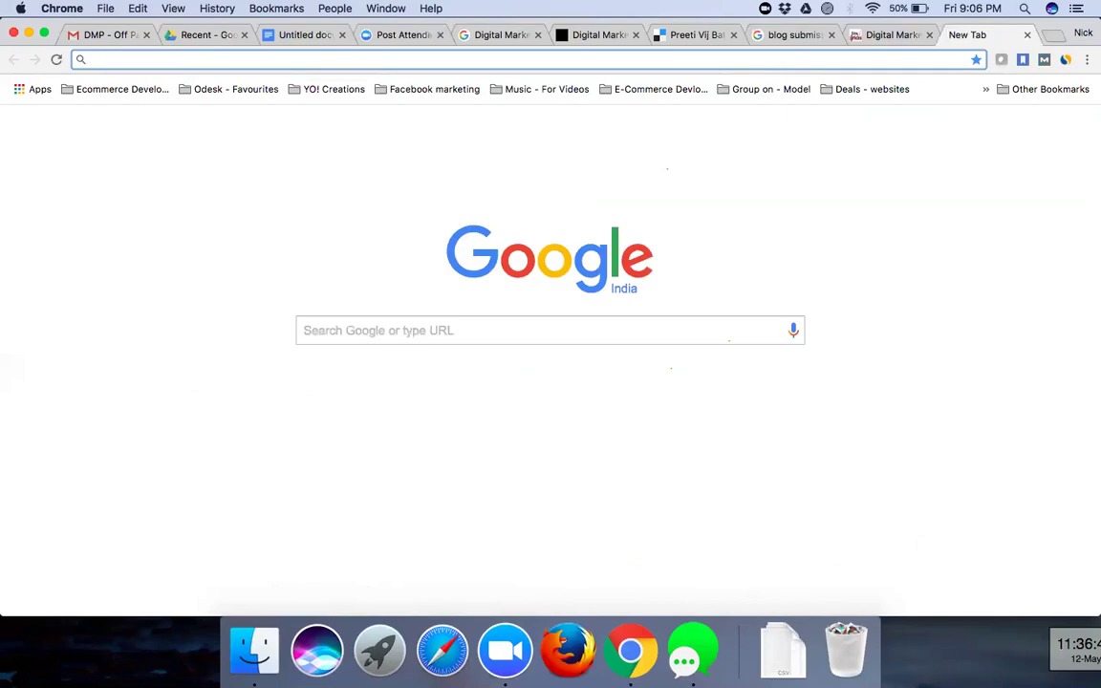
- Load tumblr.com's sign-up page, compare it with the blog submission results, and end on the results
{"action": "type", "text": "tumblr.com"}
{"action": "key", "text": "Return"}
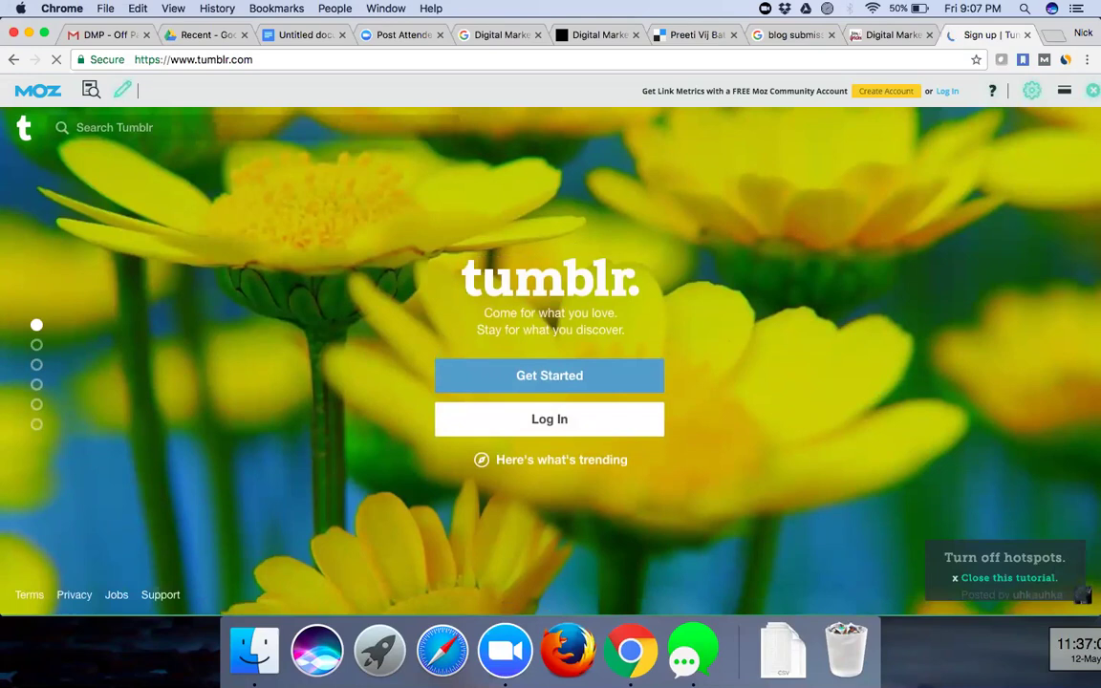
{"action": "left_click", "coordinate": [770, 40]}
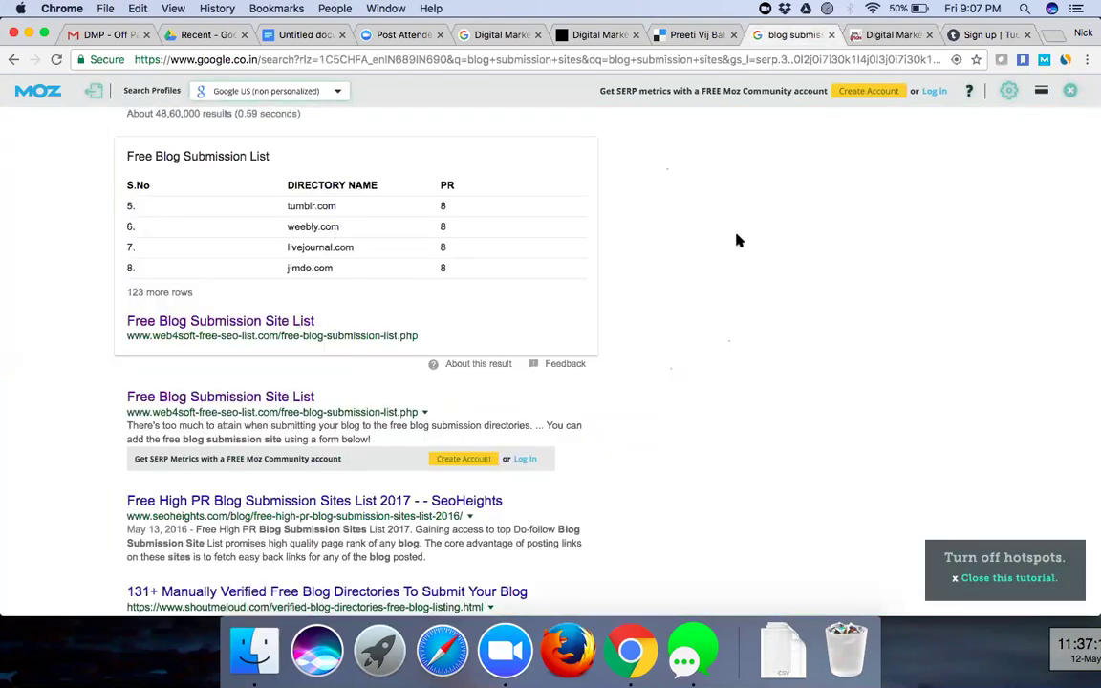
{"action": "left_click", "coordinate": [966, 37]}
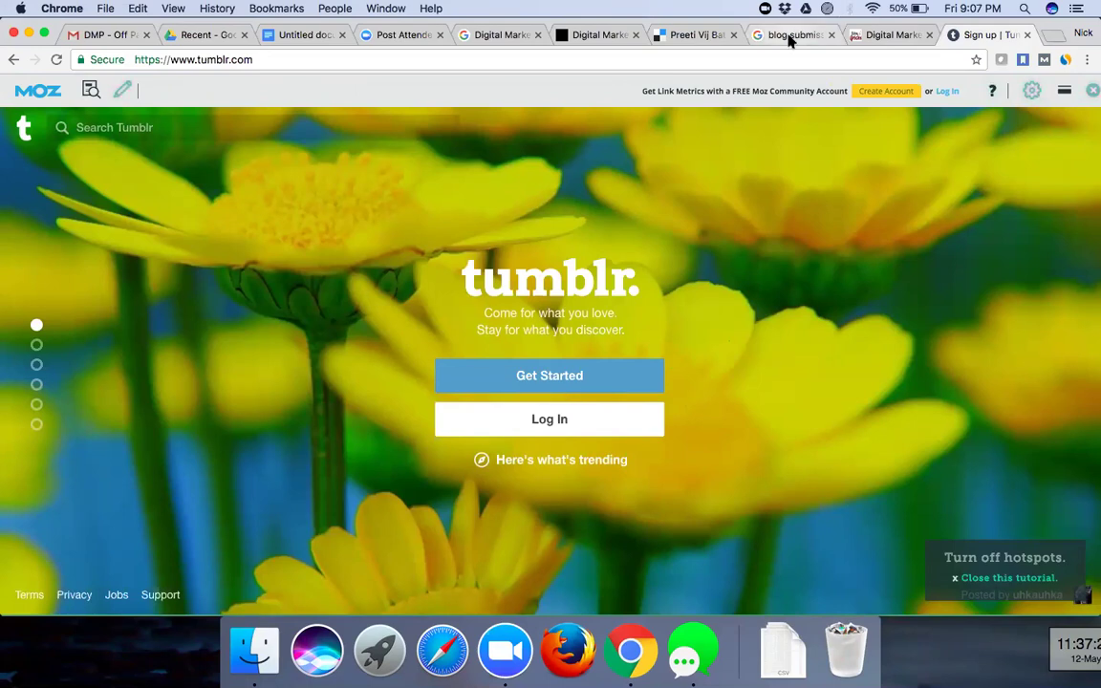
{"action": "key", "text": "super+8"}
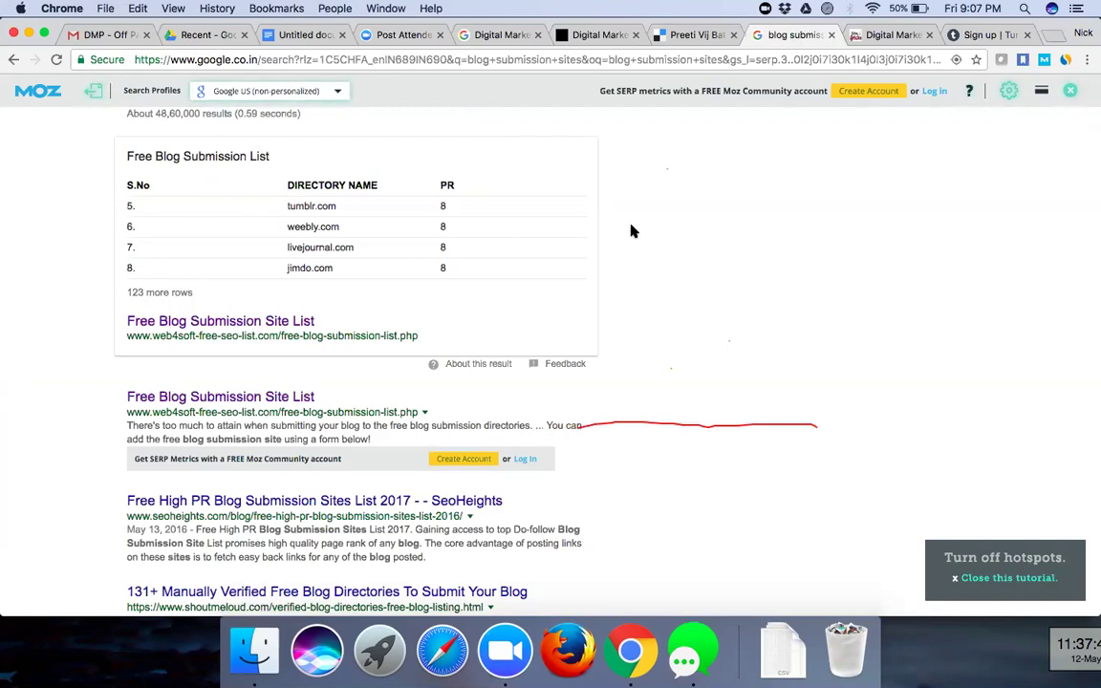
- Scroll through the Google blog submission site results to review the listings
{"action": "scroll", "coordinate": [631, 231], "scroll_direction": "down", "scroll_amount": 1}
{"action": "scroll", "coordinate": [631, 230], "scroll_direction": "down", "scroll_amount": 5}
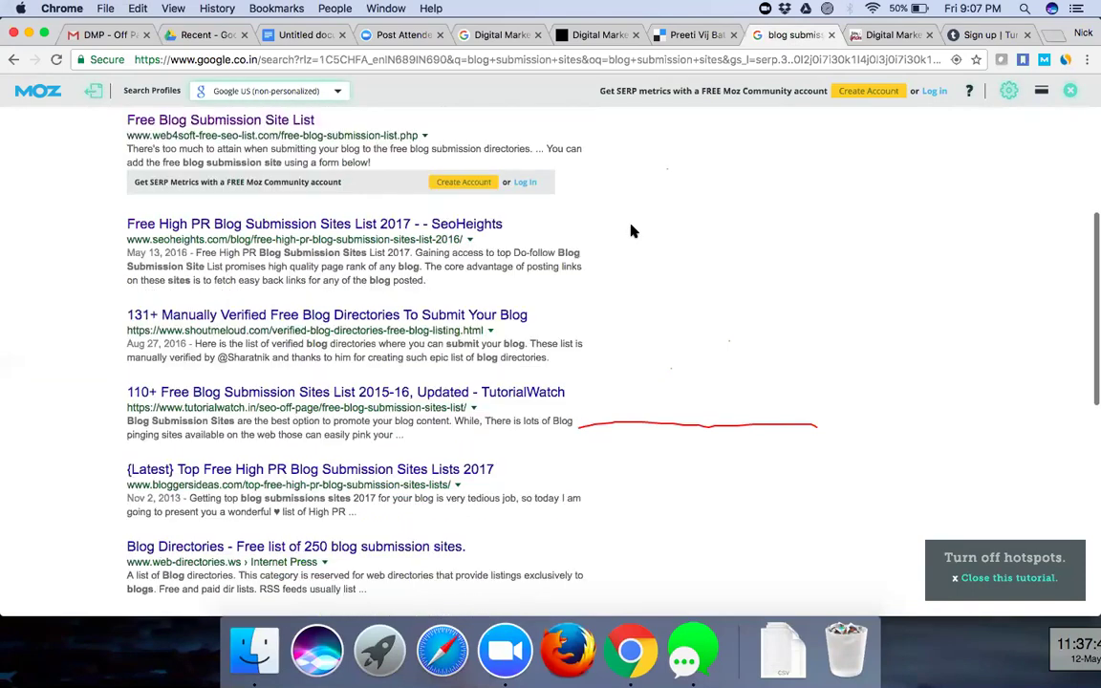
{"action": "scroll", "coordinate": [677, 576], "scroll_direction": "down", "scroll_amount": 4}
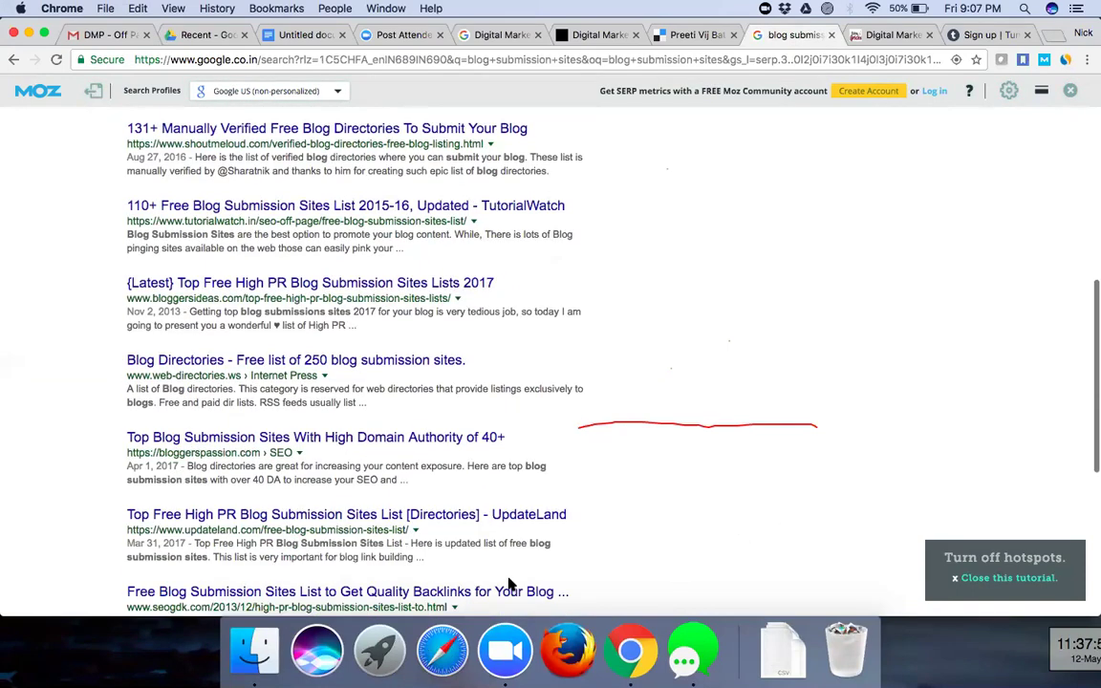
{"action": "scroll", "coordinate": [510, 585], "scroll_direction": "down", "scroll_amount": 1}
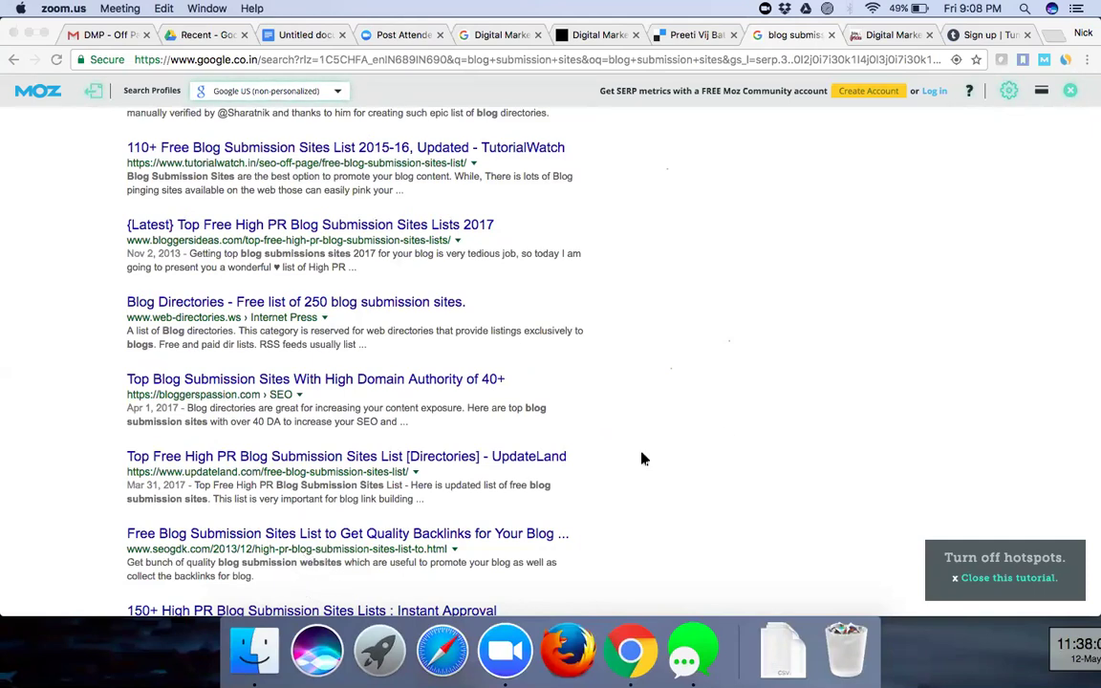
{"action": "scroll", "coordinate": [642, 459], "scroll_direction": "down", "scroll_amount": 2}
{"action": "scroll", "coordinate": [643, 459], "scroll_direction": "down", "scroll_amount": 2}
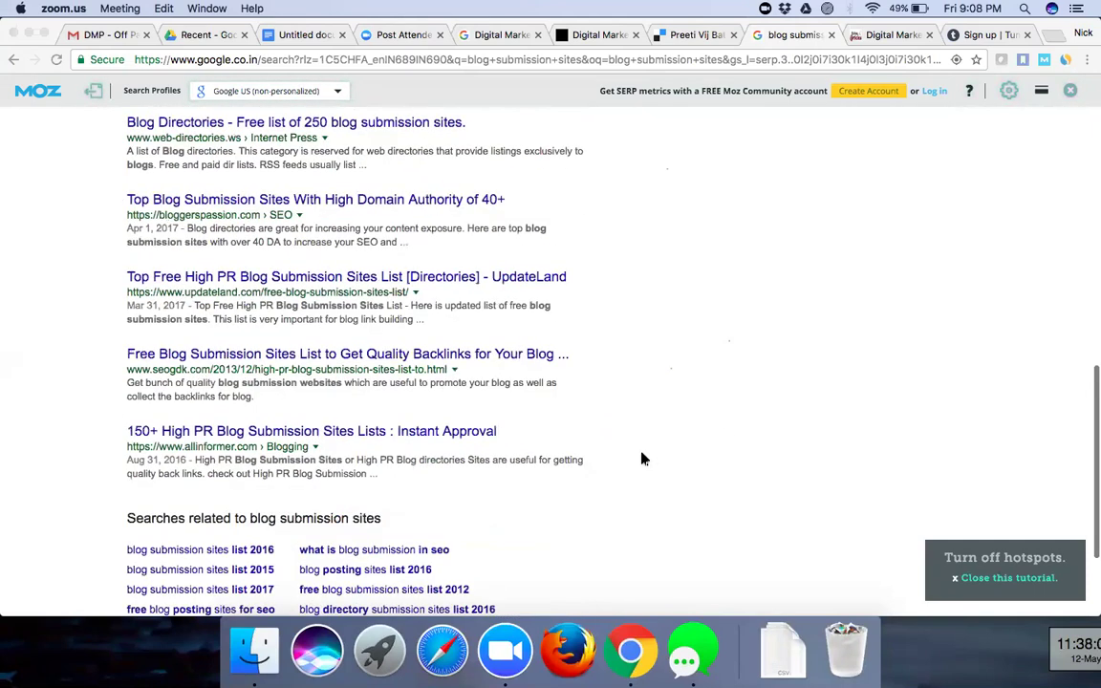
{"action": "scroll", "coordinate": [642, 459], "scroll_direction": "down", "scroll_amount": 1}
{"action": "scroll", "coordinate": [826, 175], "scroll_direction": "up", "scroll_amount": 10}
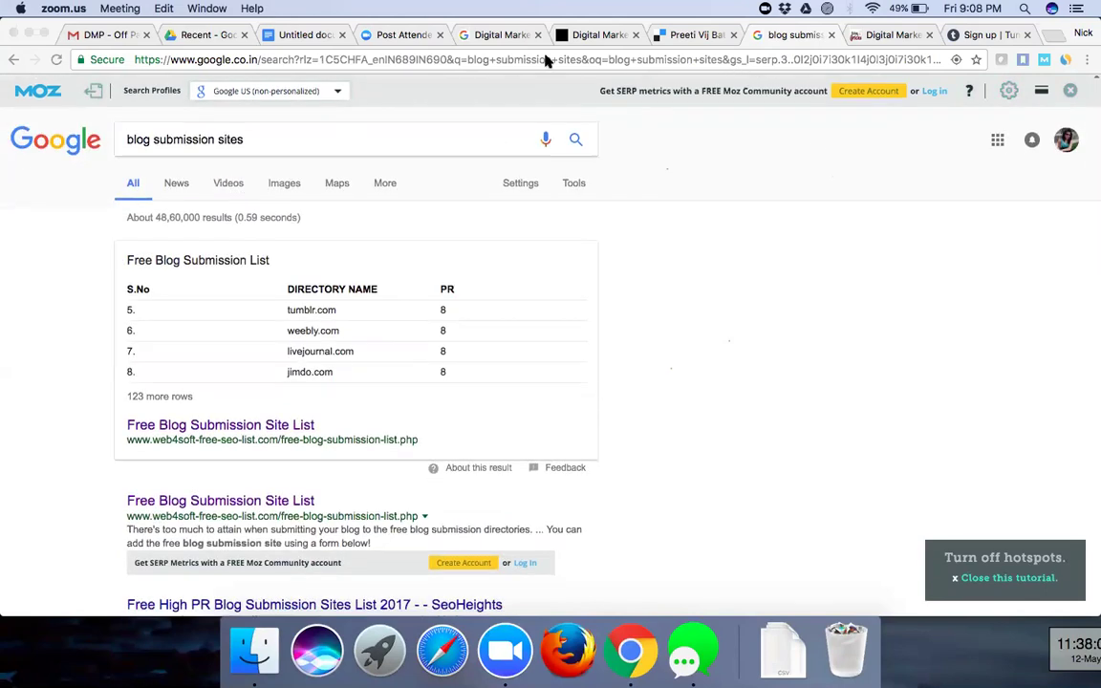
- Bring up the Content Optimization & Seeding slide in the Off Page Optimization PDF
{"action": "left_click", "coordinate": [110, 36]}
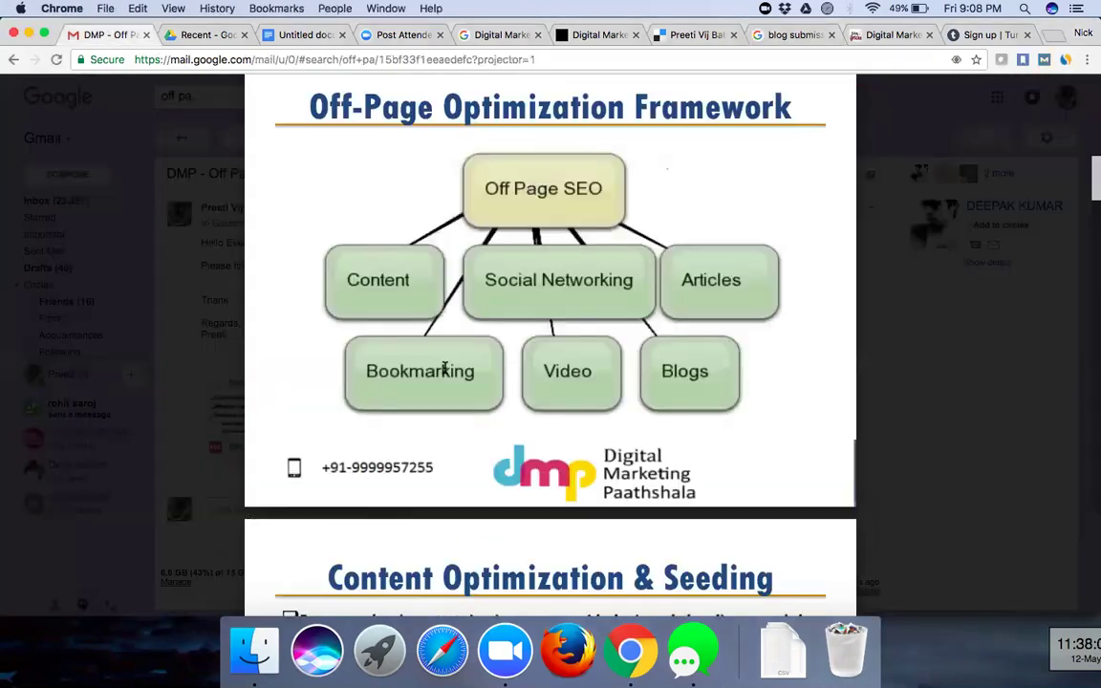
{"action": "scroll", "coordinate": [444, 367], "scroll_direction": "down", "scroll_amount": 6}
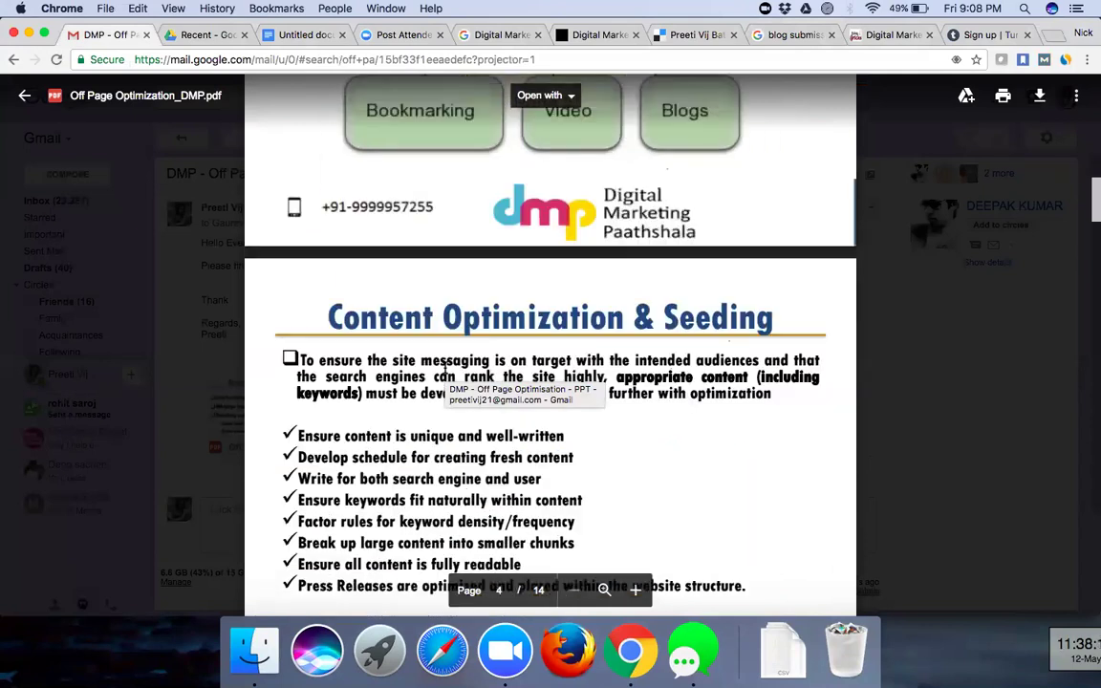
{"action": "scroll", "coordinate": [444, 367], "scroll_direction": "down", "scroll_amount": 2}
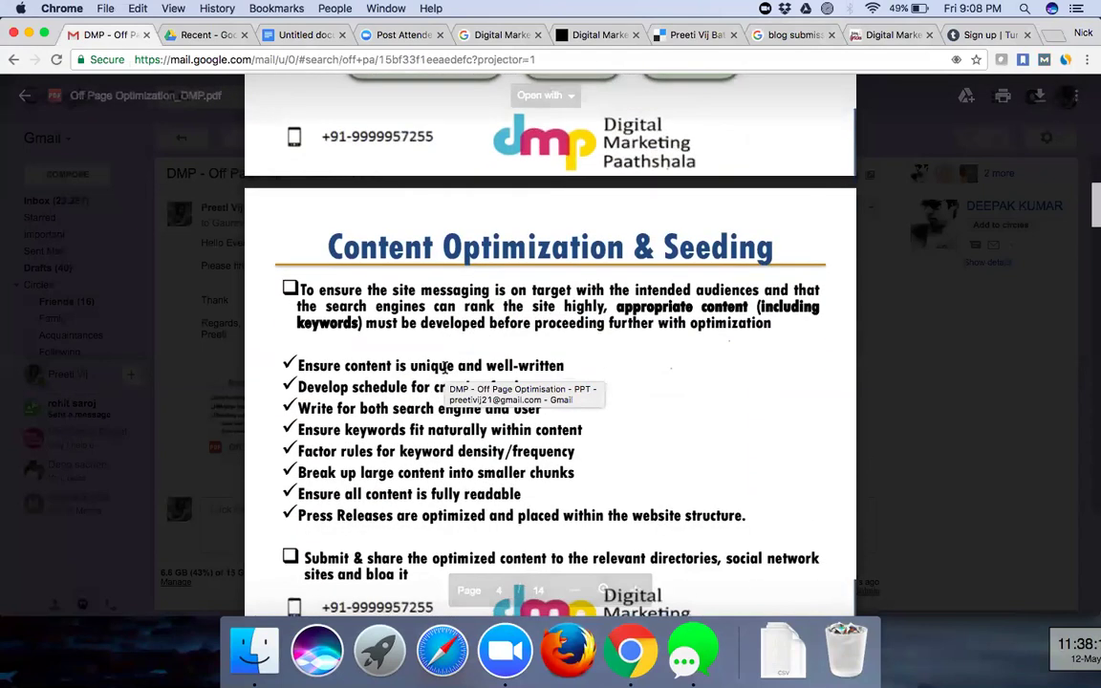
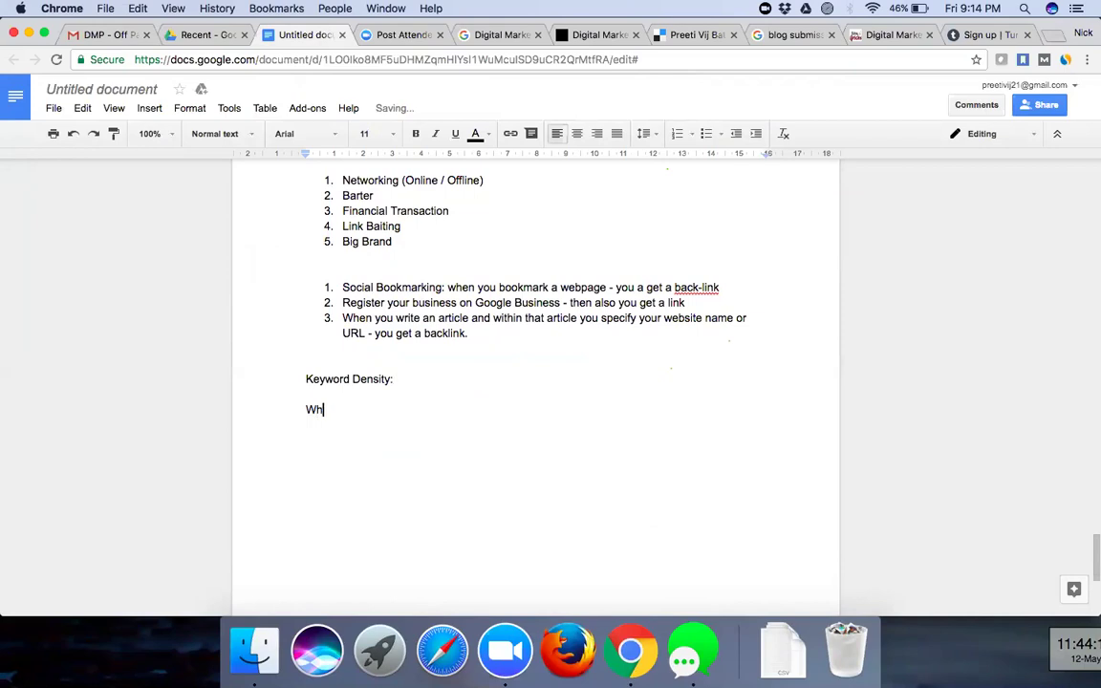
- Write the keyword density rules: one keyword per 100 words, 5 keywords per 500 words
{"action": "key", "text": "BackSpace"}
{"action": "type", "text": "you write a web pa"}
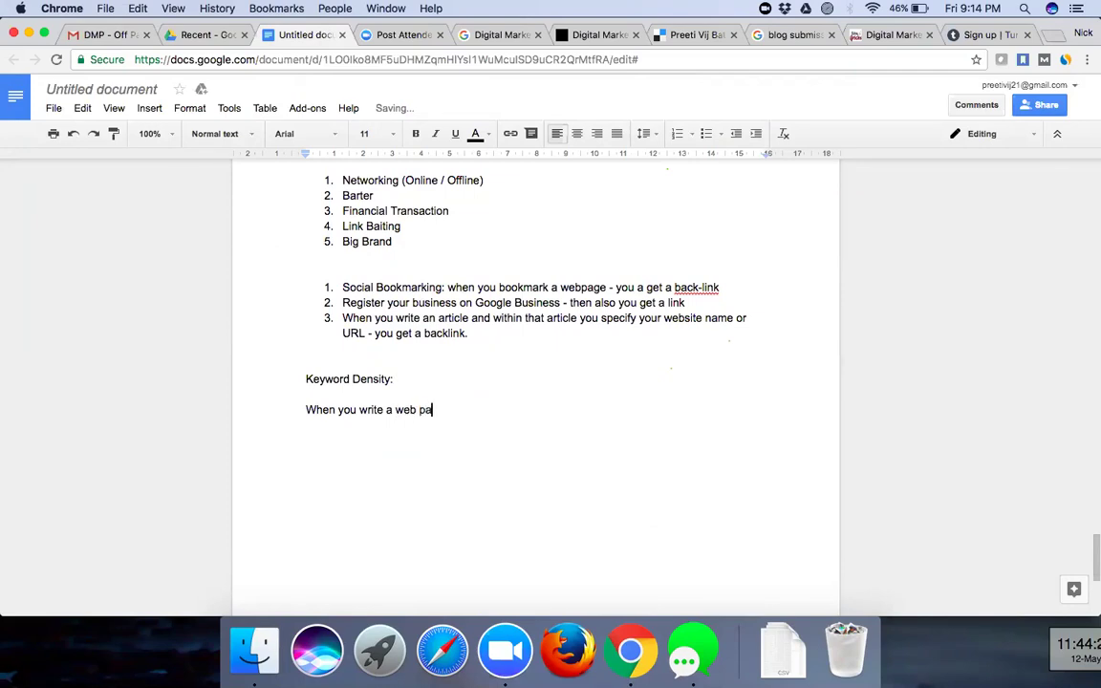
{"action": "type", "text": "ge of your website -"}
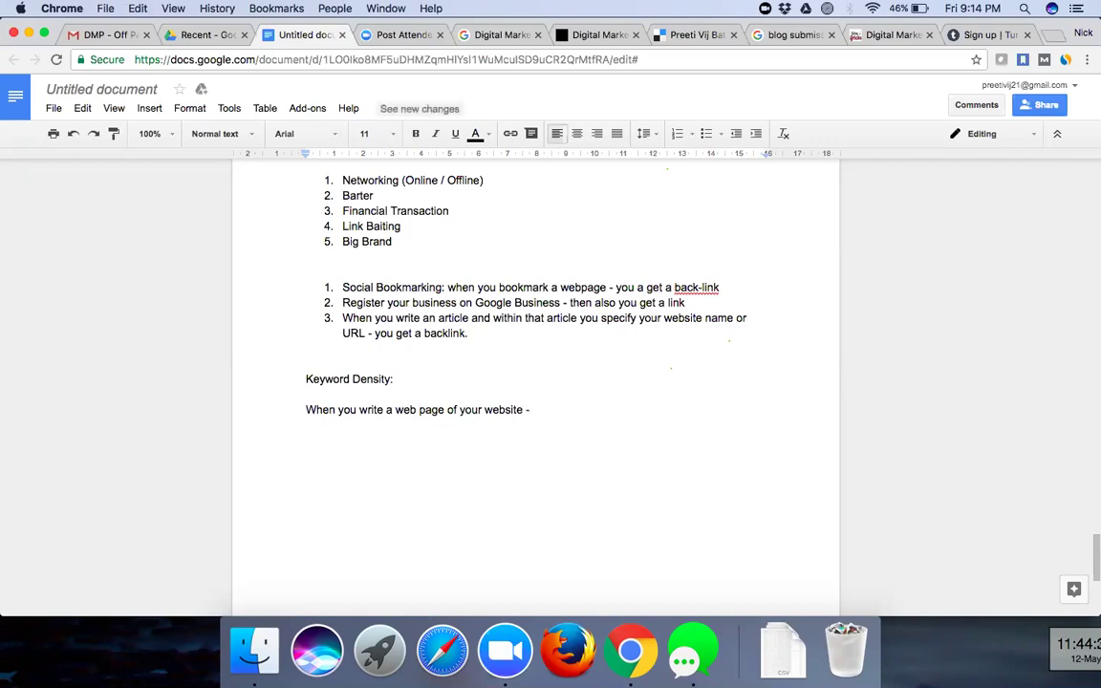
{"action": "type", "text": "100 "}
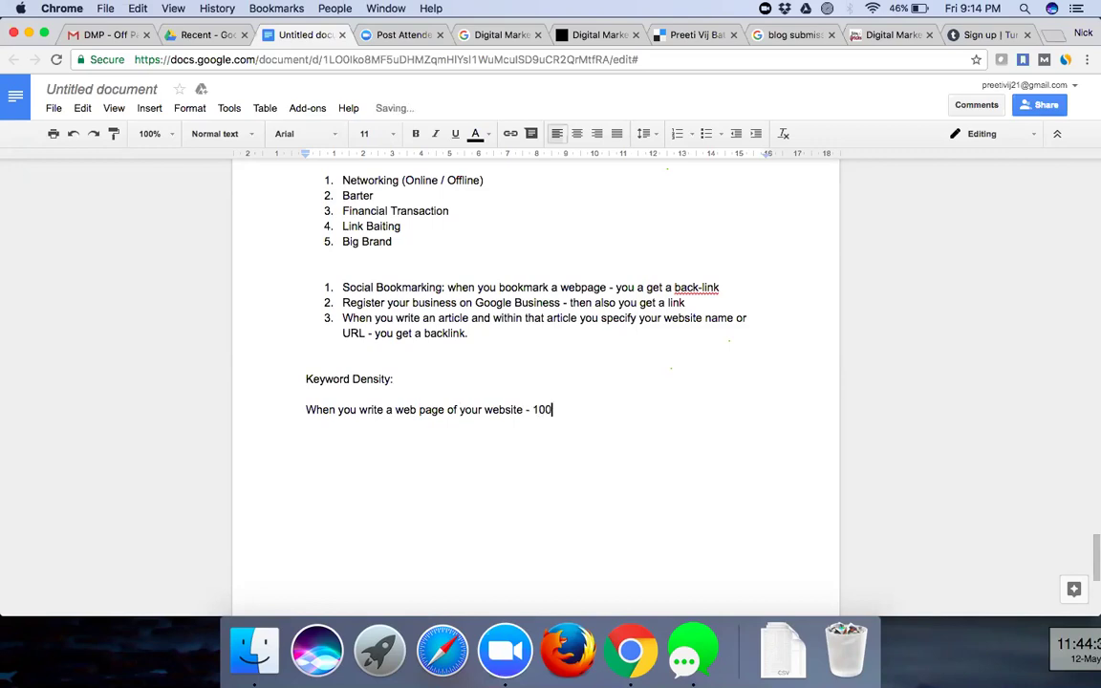
{"action": "type", "text": "words you only mentio"}
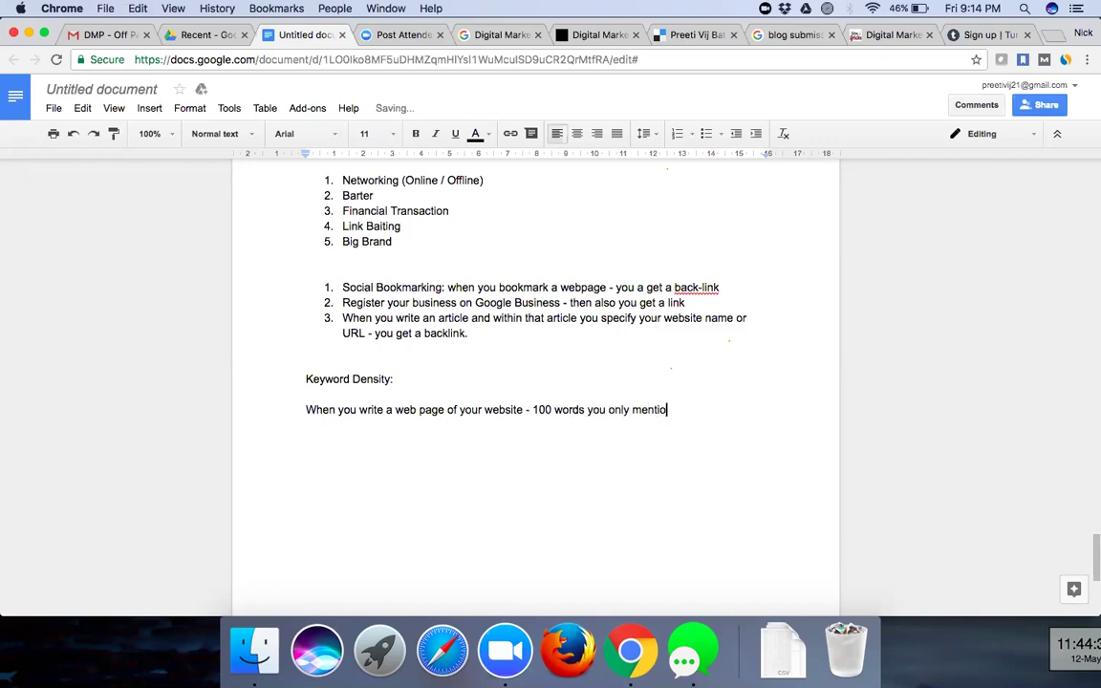
{"action": "type", "text": "n a keyword once."}
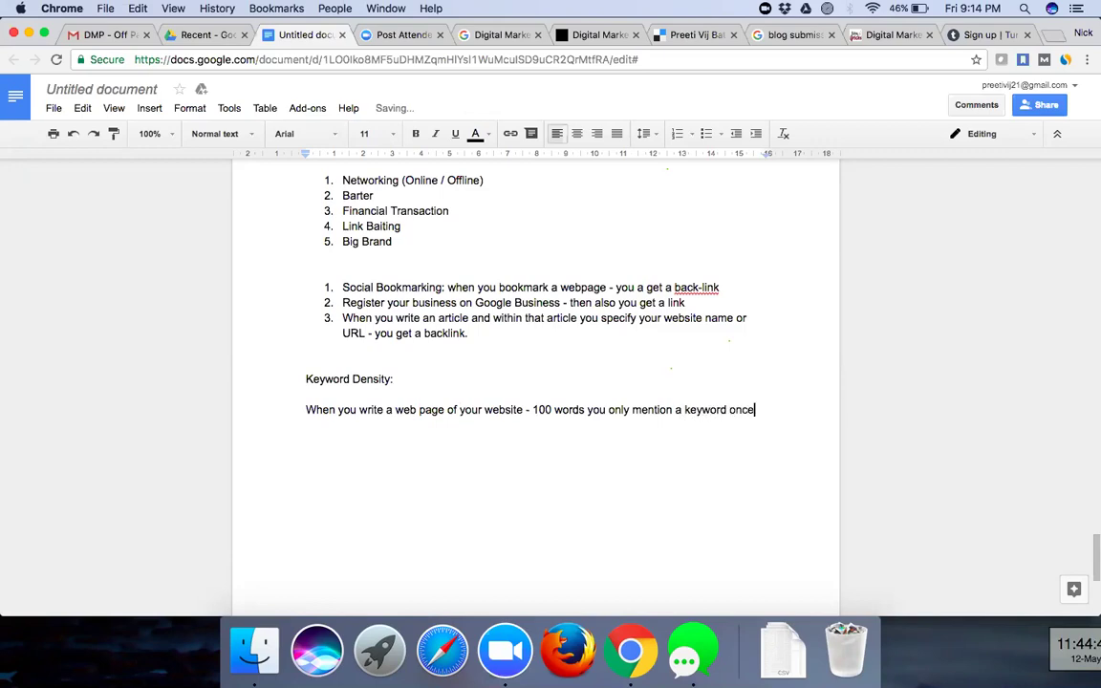
{"action": "key", "text": "Return"}
{"action": "key", "text": "Return"}
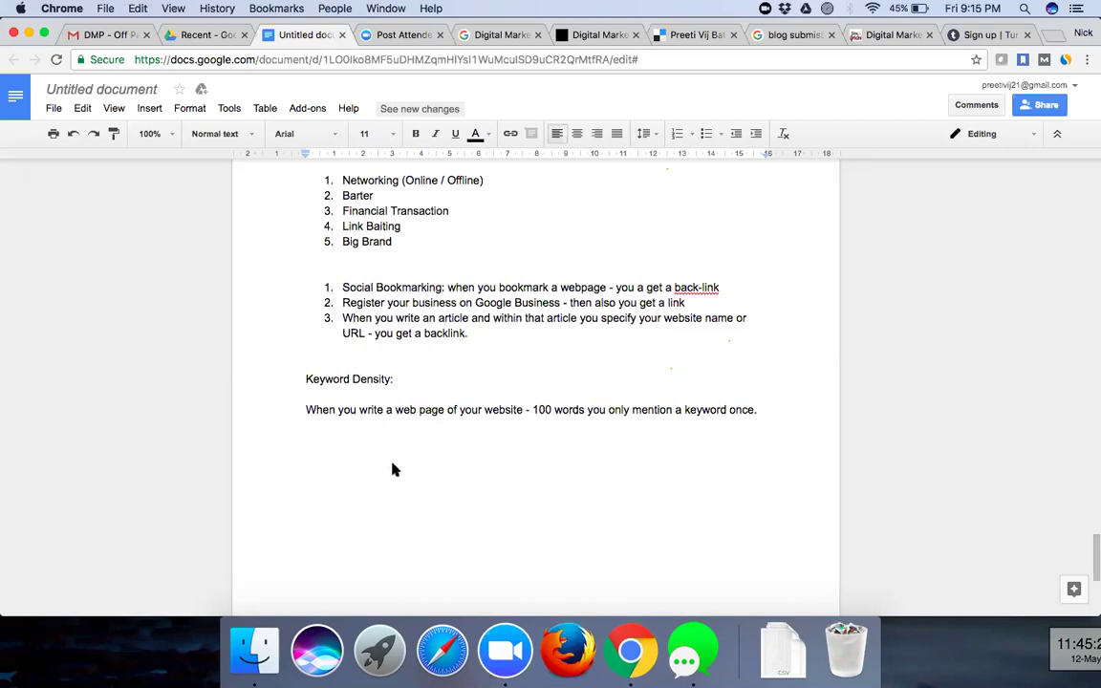
{"action": "type", "text": "On eve"}
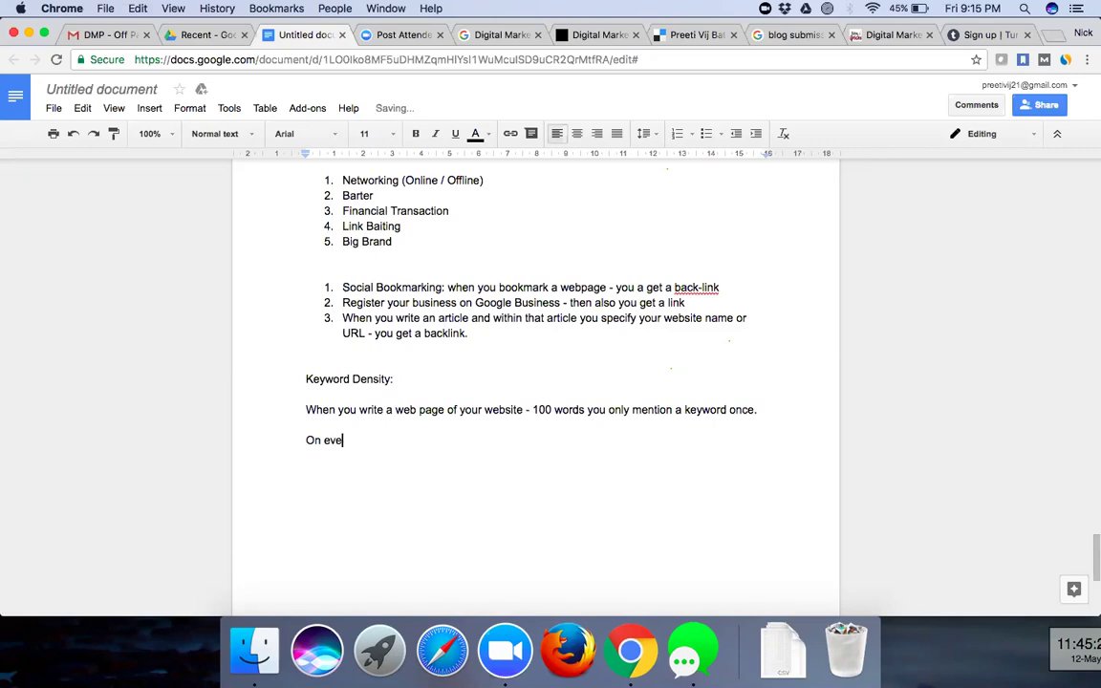
{"action": "type", "text": "ry 500 words 1"}
{"action": "key", "text": "BackSpace"}
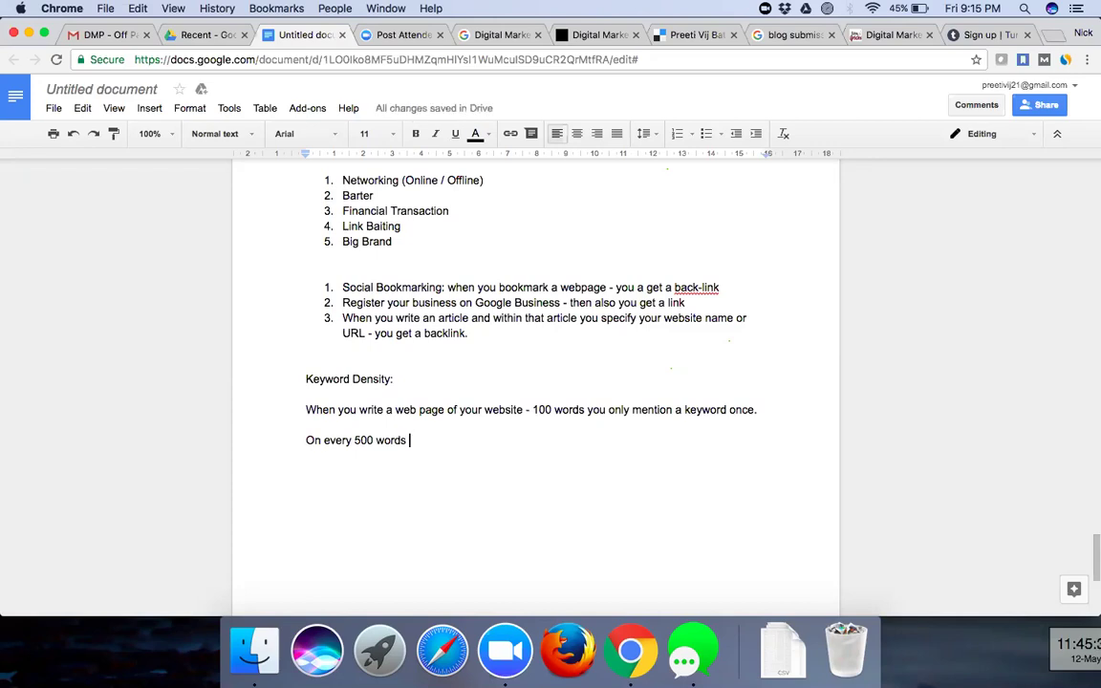
{"action": "type", "text": "5 k"}
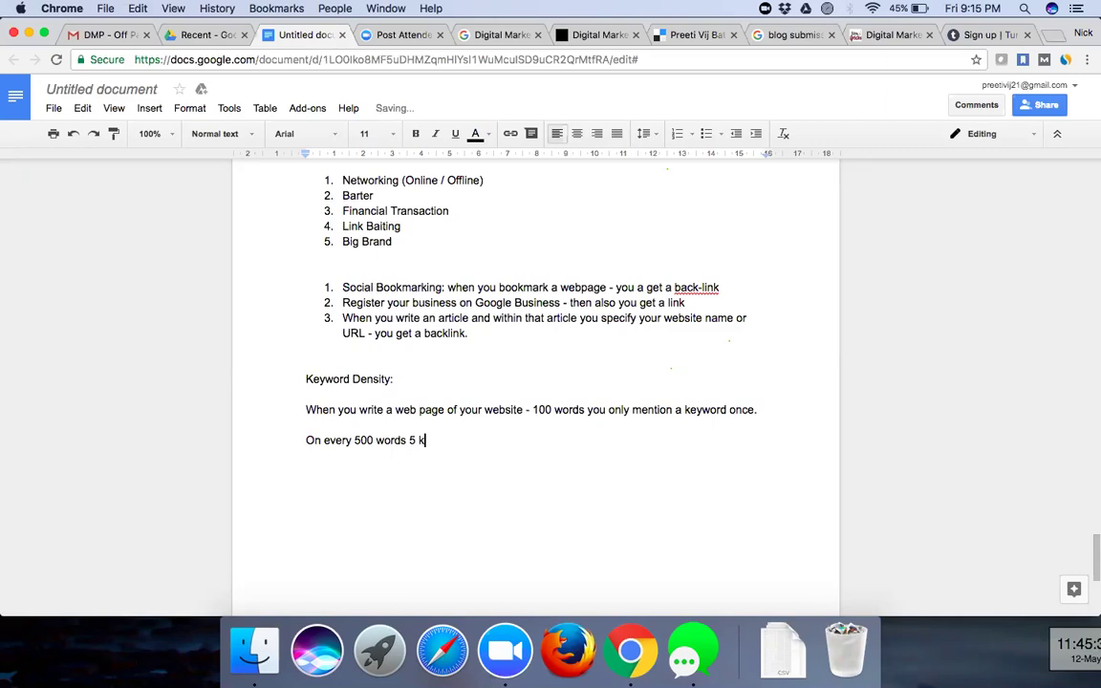
{"action": "type", "text": "eywords"}
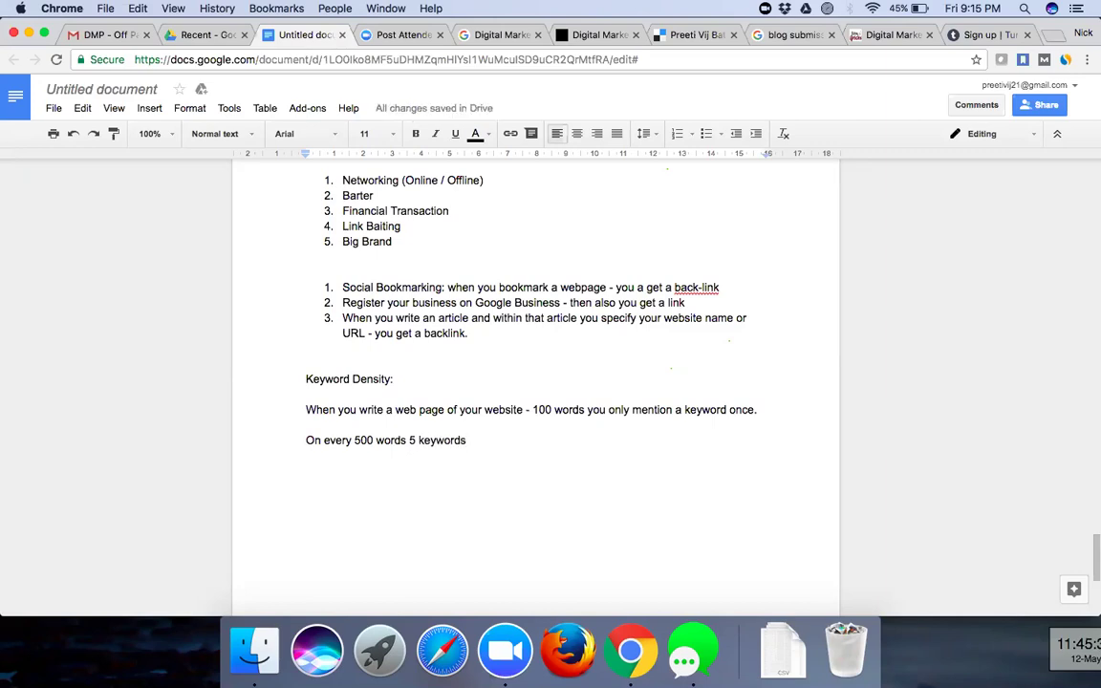
{"action": "type", "text": "."}
{"action": "key", "text": "Return"}
{"action": "key", "text": "Return"}
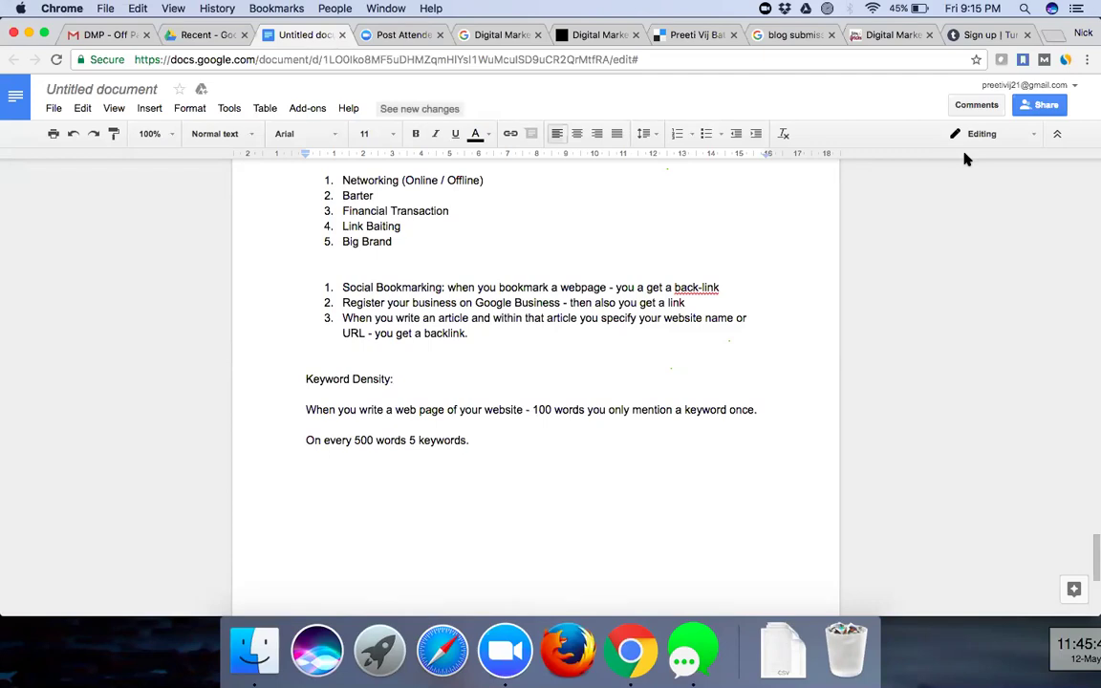
- Select the 100-word example sentence and bring up Off Page Optimization_DMP.pdf in Gmail
{"action": "left_click_drag", "start_coordinate": [532, 409], "coordinate": [761, 415]}
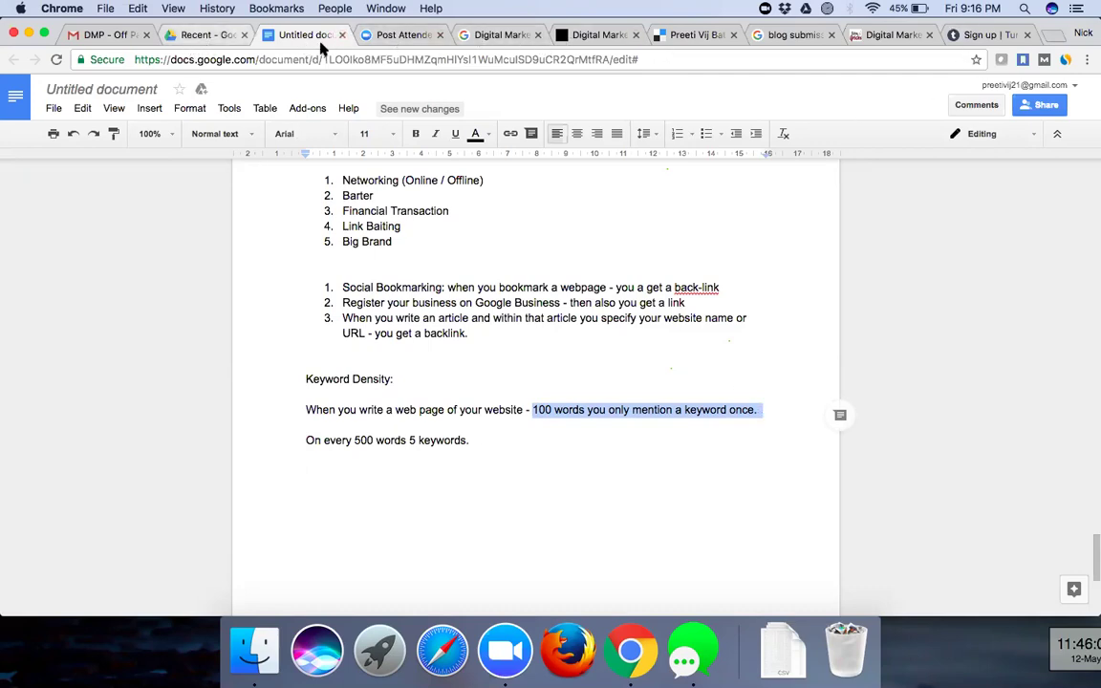
{"action": "left_click", "coordinate": [86, 34]}
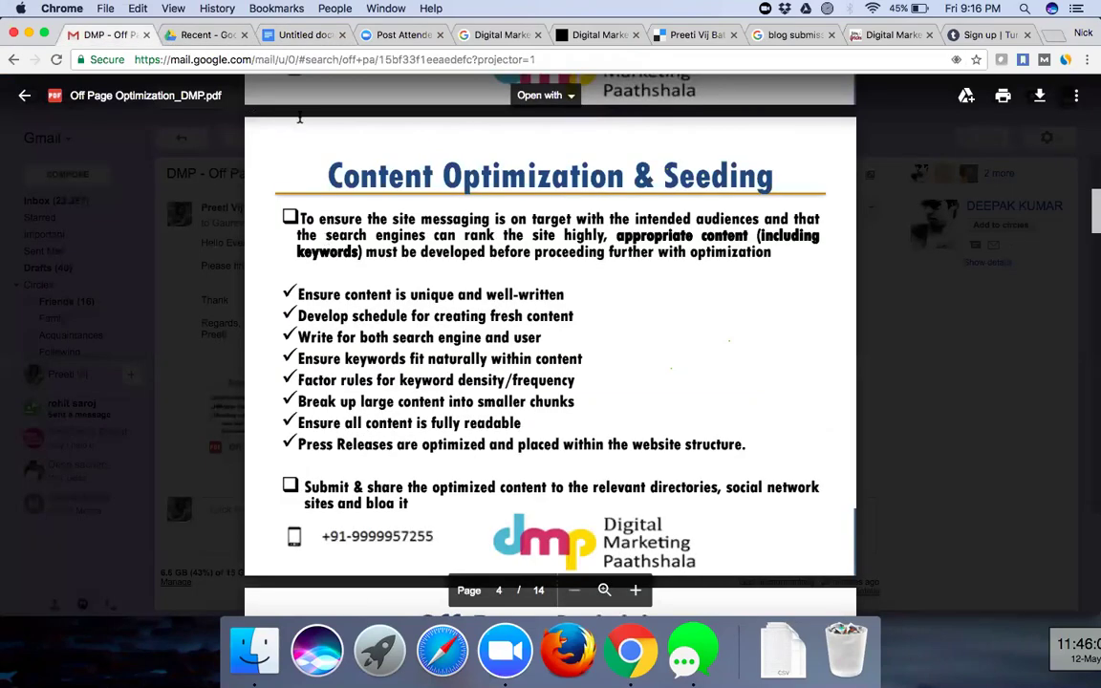
{"action": "left_click", "coordinate": [289, 38]}
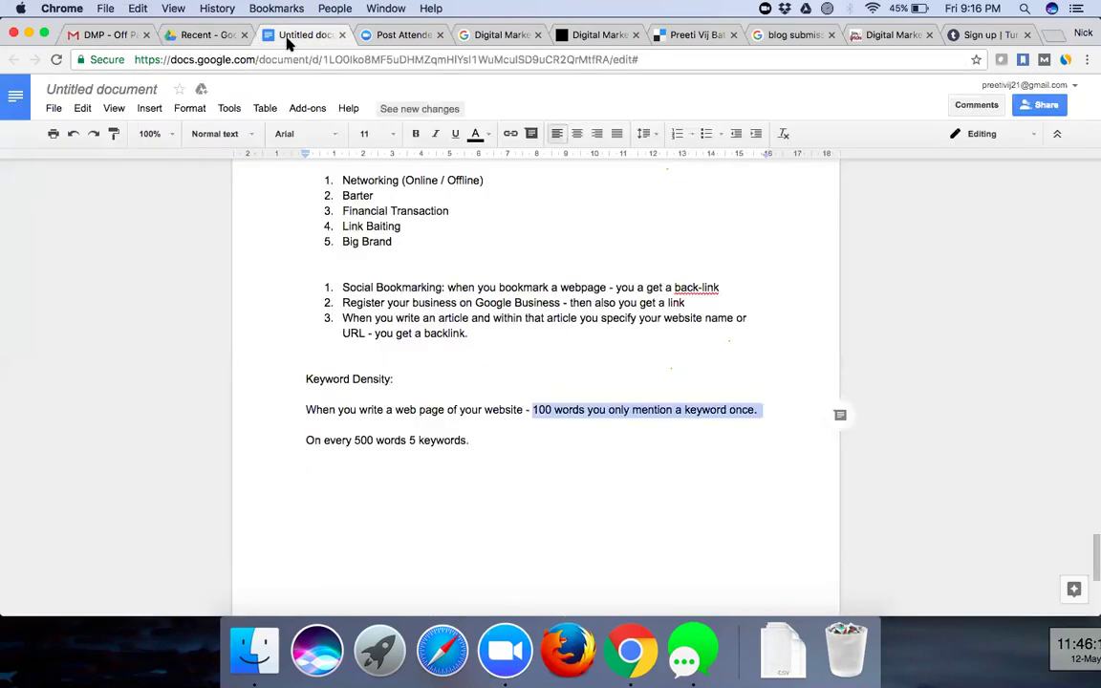
{"action": "left_click", "coordinate": [123, 39]}
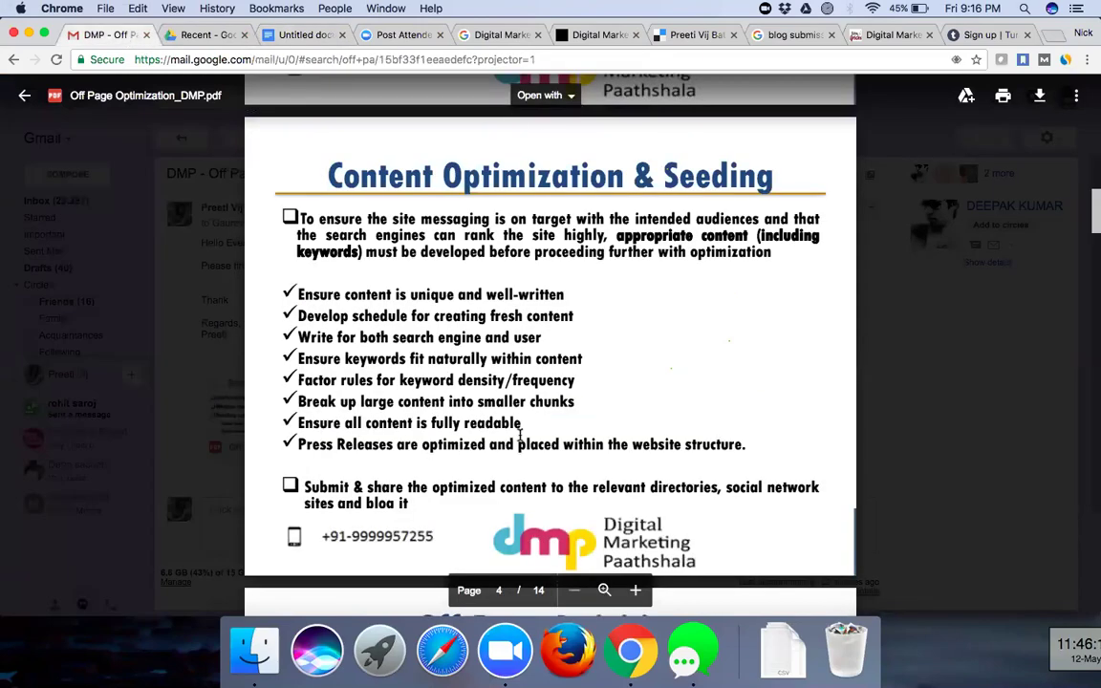
- Highlight the 'Ensure all content is fully readable' bullet, then go to the cached yocreations.ca page
{"action": "triple_click", "coordinate": [336, 426]}
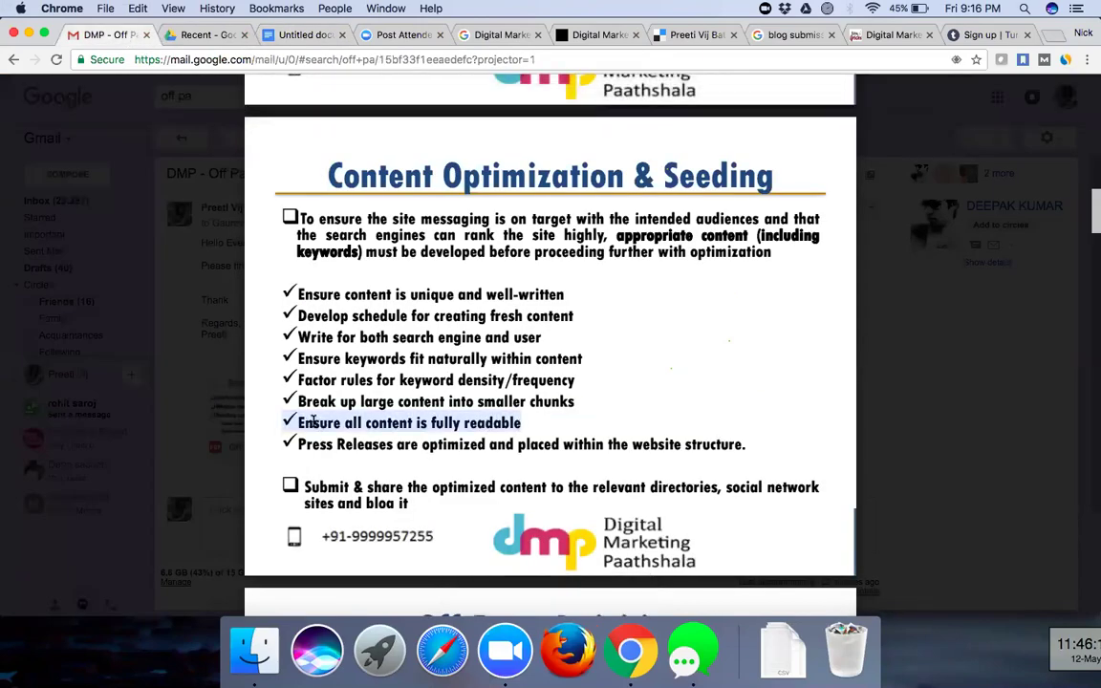
{"action": "left_click", "coordinate": [473, 457]}
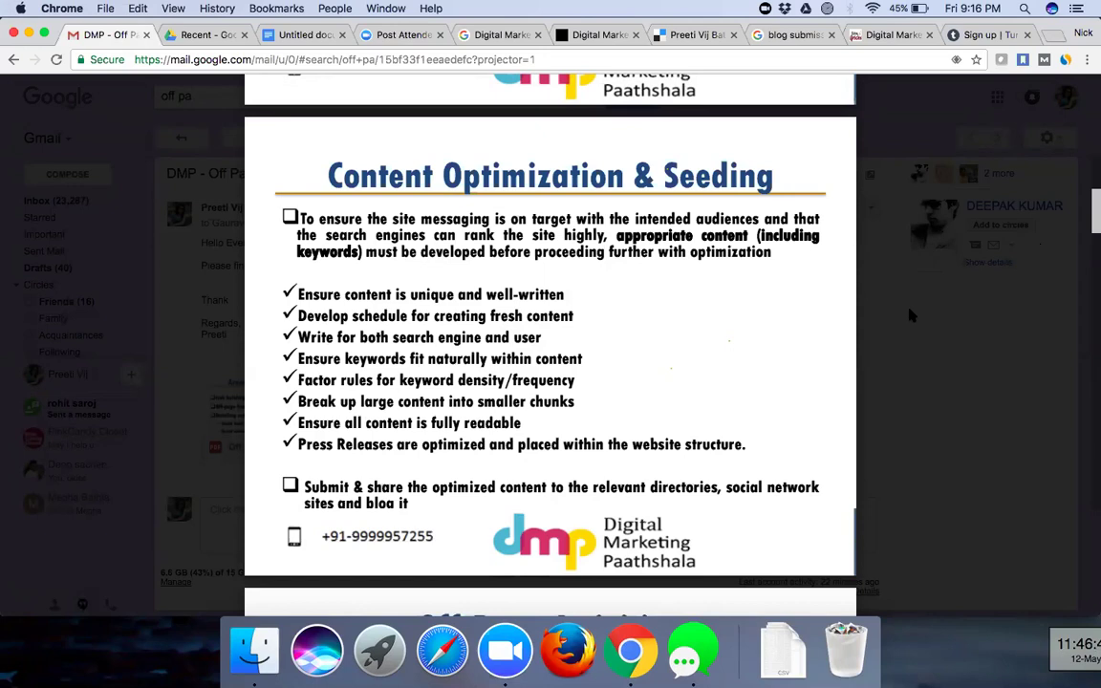
{"action": "left_click", "coordinate": [485, 35]}
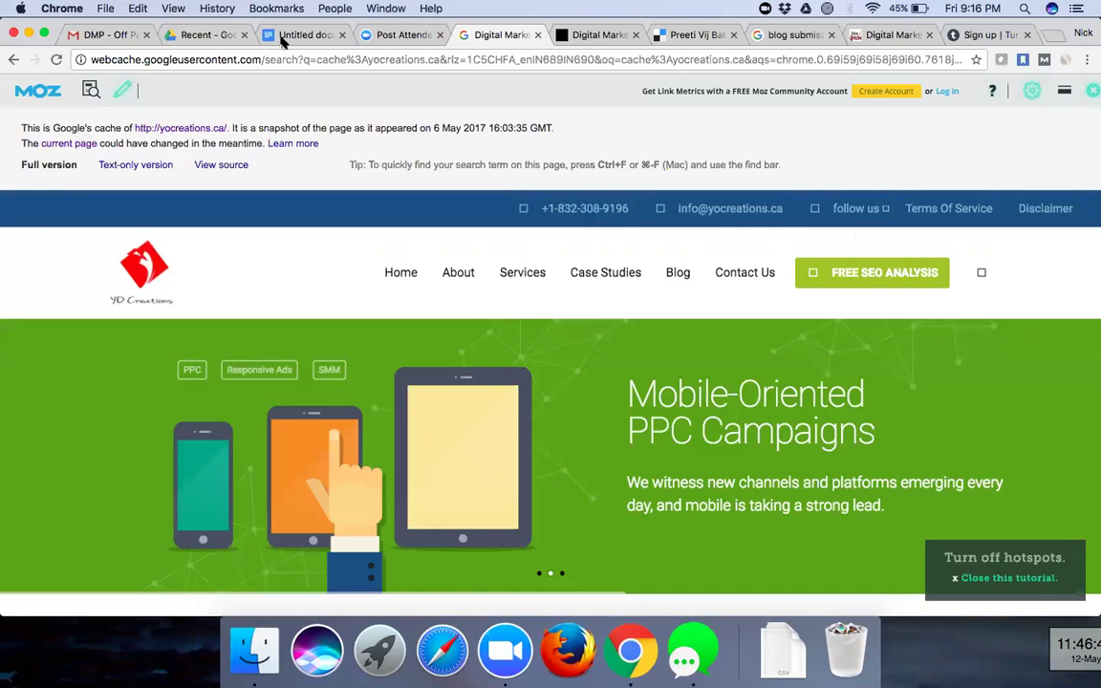
- Add the lines 'Digital Marketing Course' and 'Course should online Internet', correcting the 'Interent' typo
{"action": "left_click", "coordinate": [283, 38]}
{"action": "left_click", "coordinate": [332, 463]}
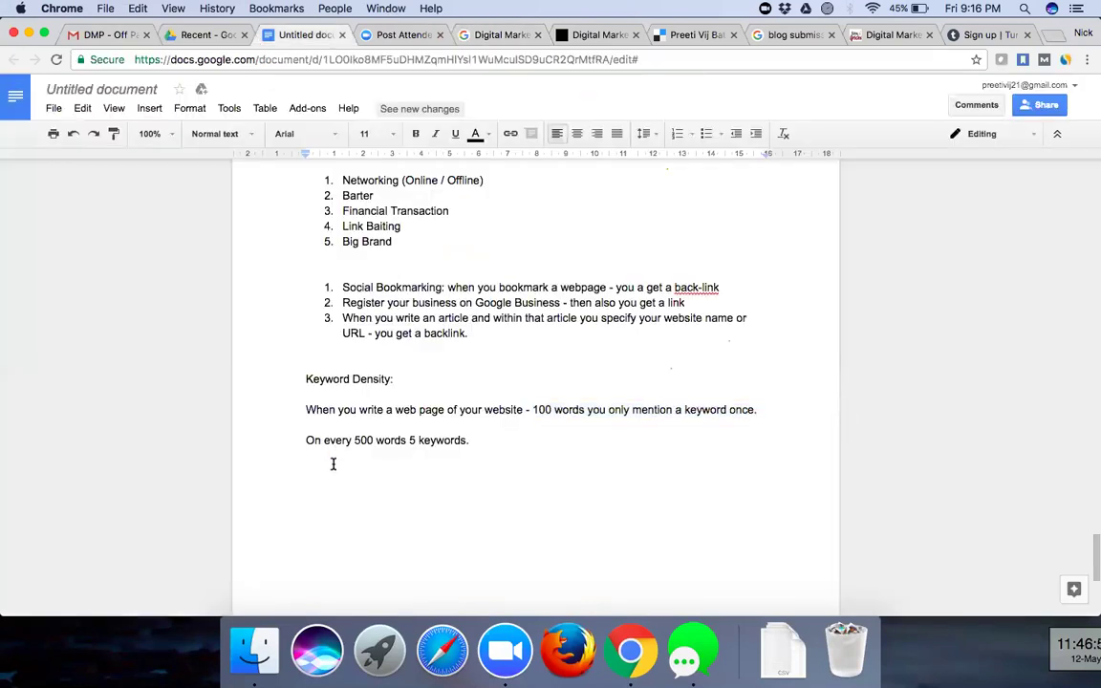
{"action": "type", "text": "Digital Marketing Course"}
{"action": "key", "text": "Return"}
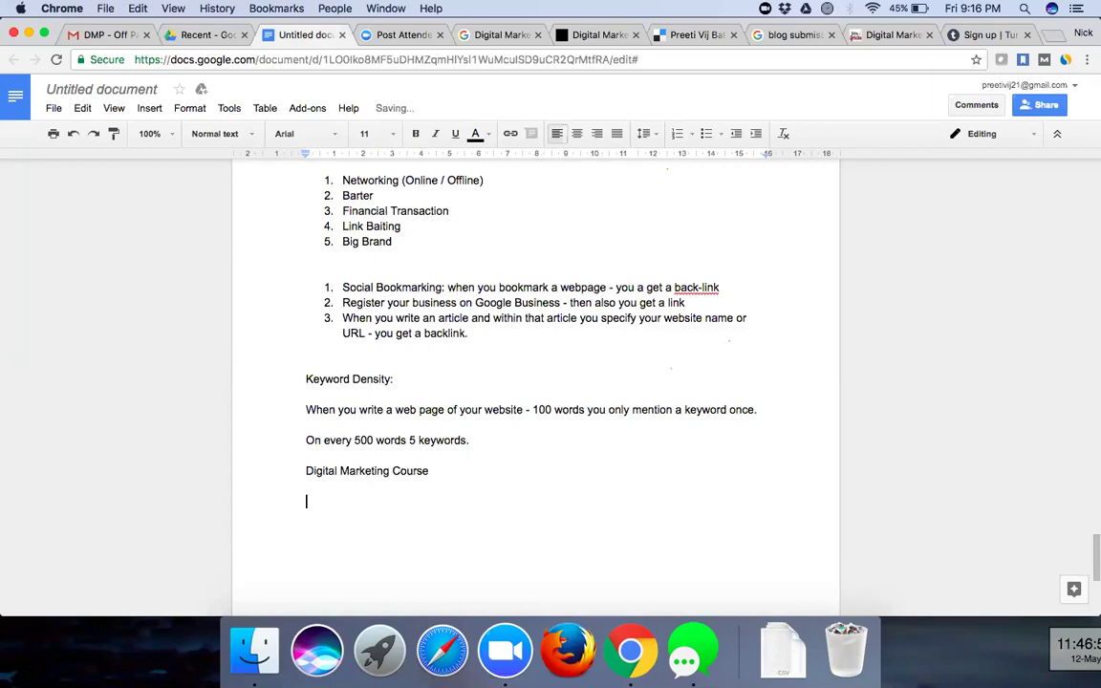
{"action": "type", "text": "Course should"}
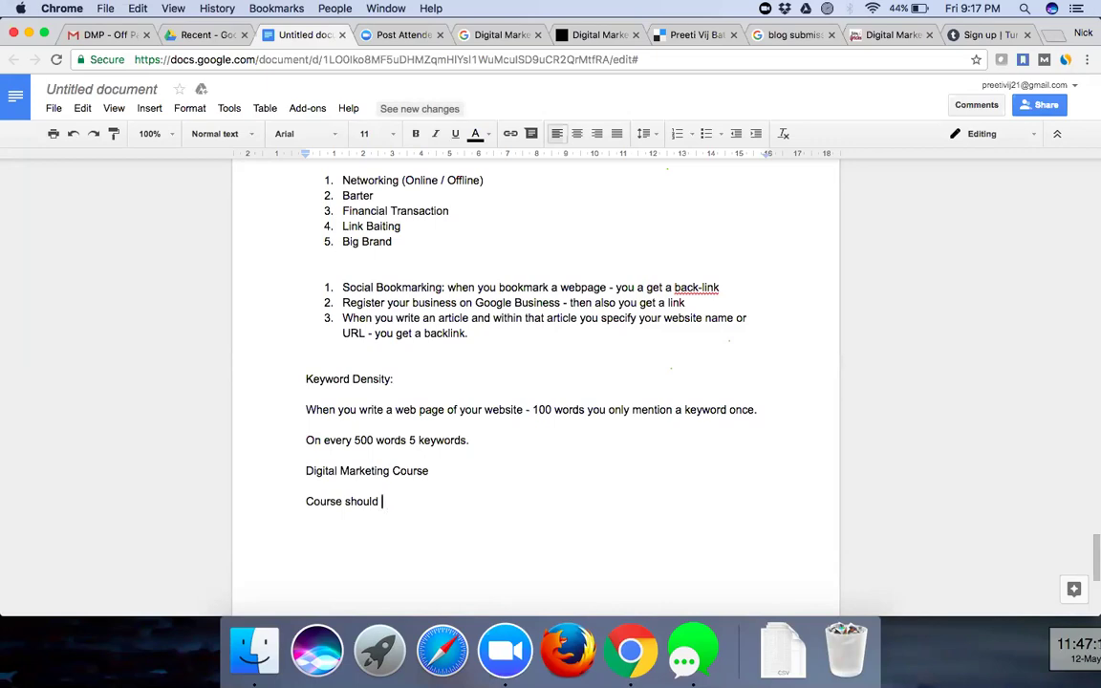
{"action": "type", "text": "online "}
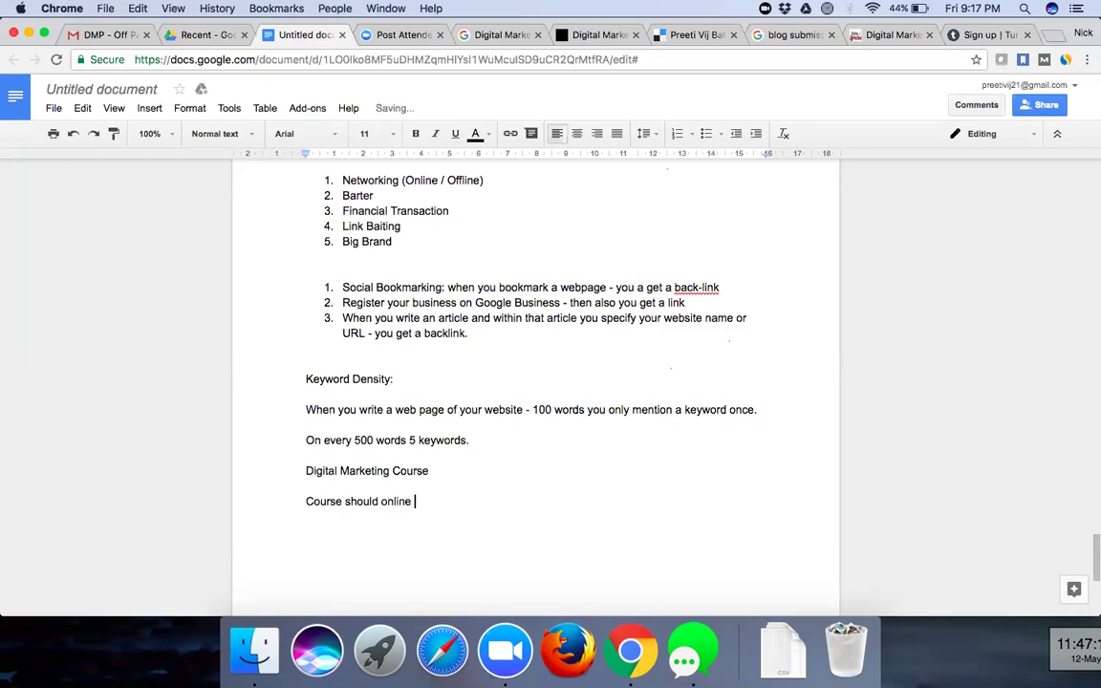
{"action": "type", "text": "Interent"}
{"action": "key", "text": "BackSpace"}
{"action": "key", "text": "BackSpace"}
{"action": "key", "text": "BackSpace"}
{"action": "key", "text": "BackSpace"}
{"action": "type", "text": "net"}
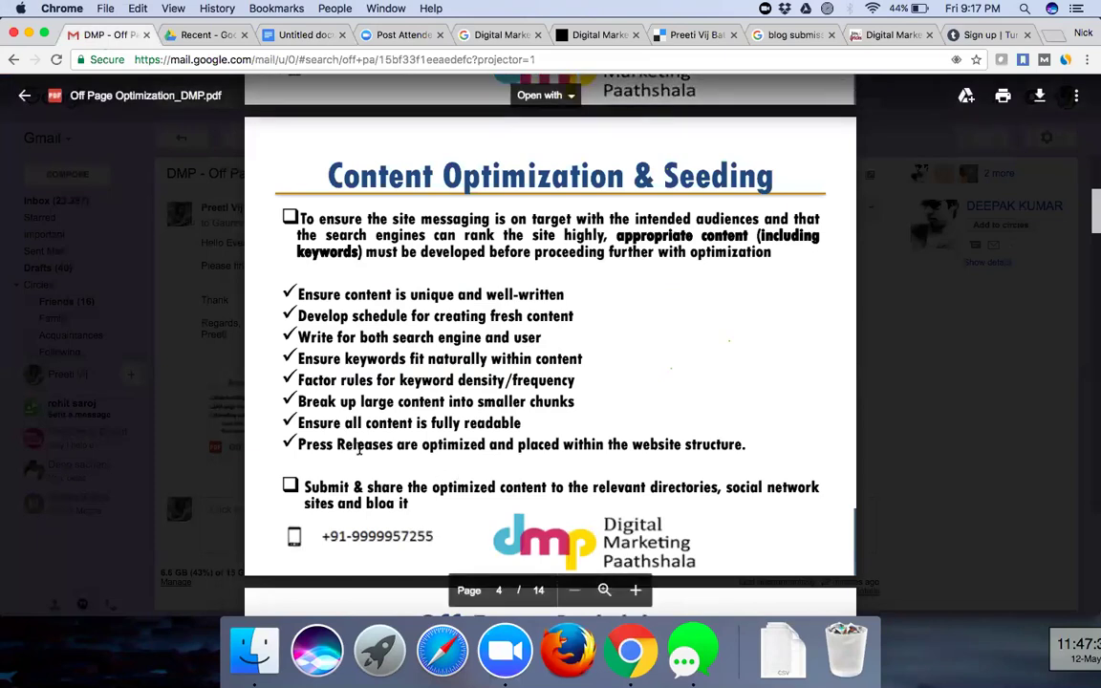
- Scroll the PDF past Off Page Activities and Blogs: Contextual Links to Article Optimization, page 8
{"action": "scroll", "coordinate": [425, 504], "scroll_direction": "down", "scroll_amount": 5}
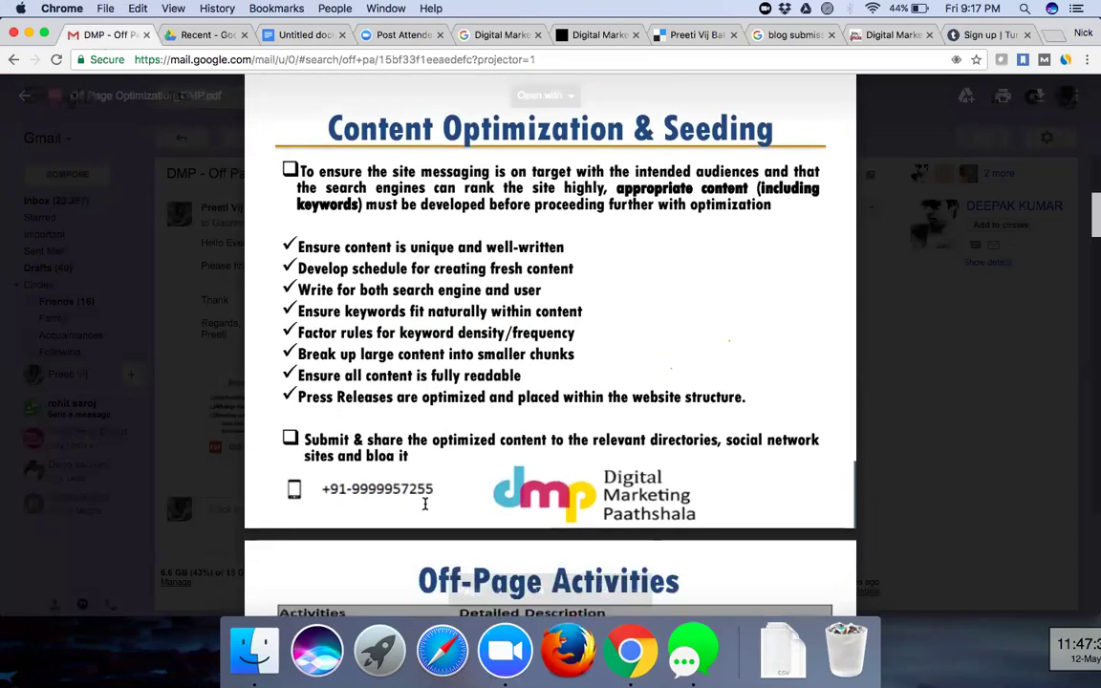
{"action": "scroll", "coordinate": [424, 503], "scroll_direction": "down", "scroll_amount": 5}
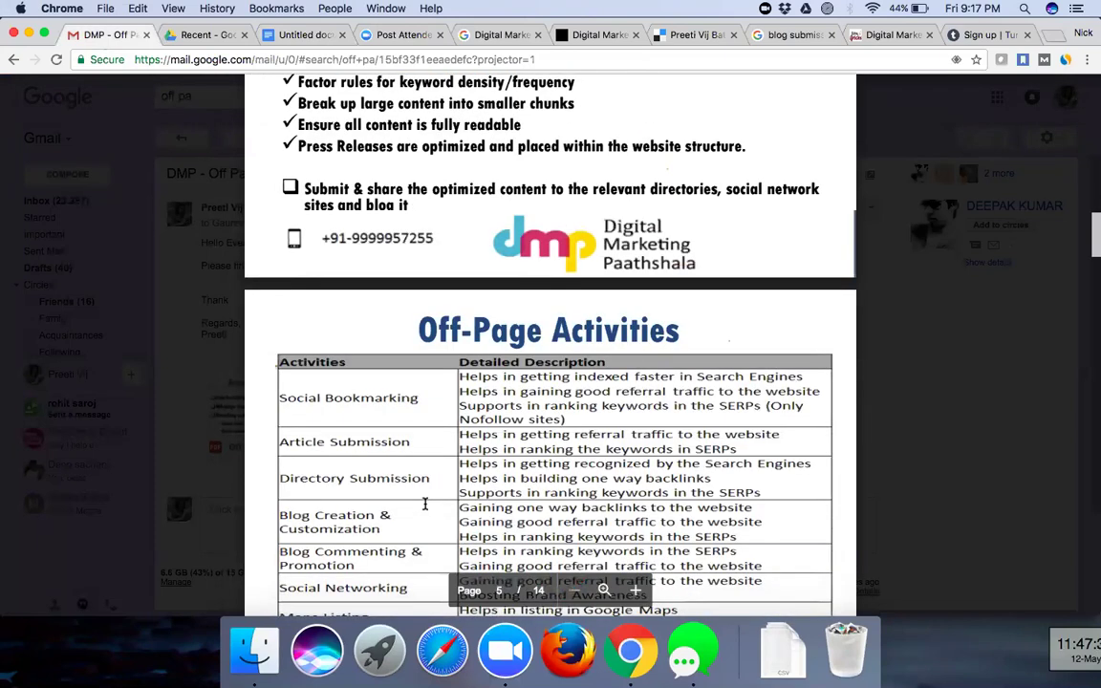
{"action": "scroll", "coordinate": [425, 504], "scroll_direction": "down", "scroll_amount": 4}
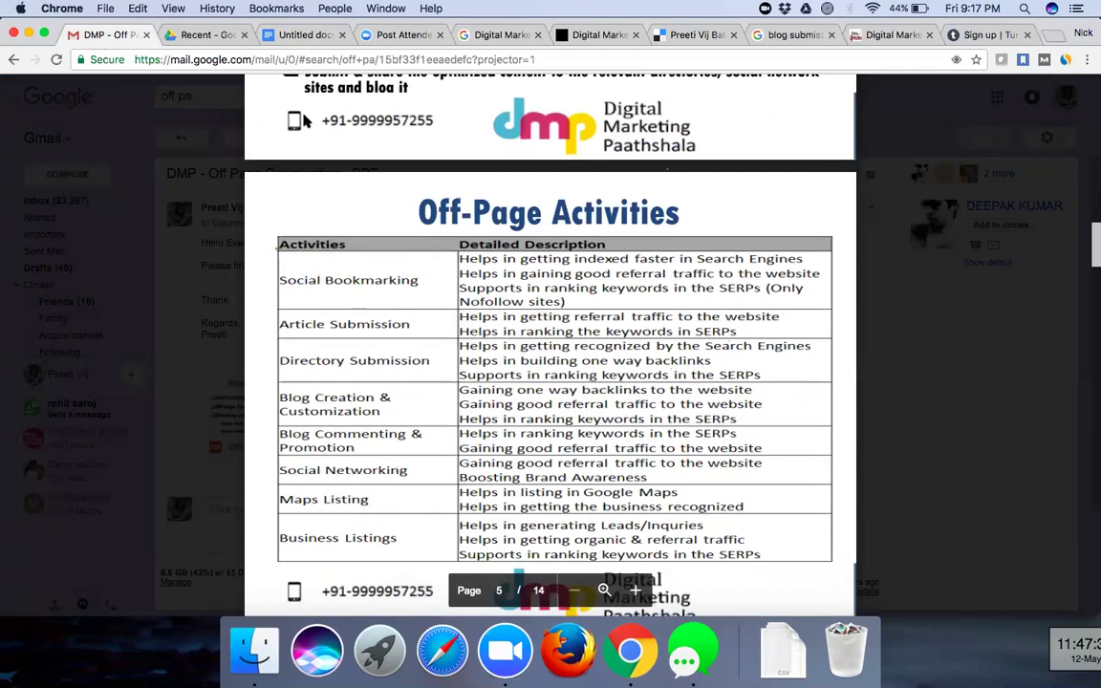
{"action": "scroll", "coordinate": [287, 119], "scroll_direction": "down", "scroll_amount": 5}
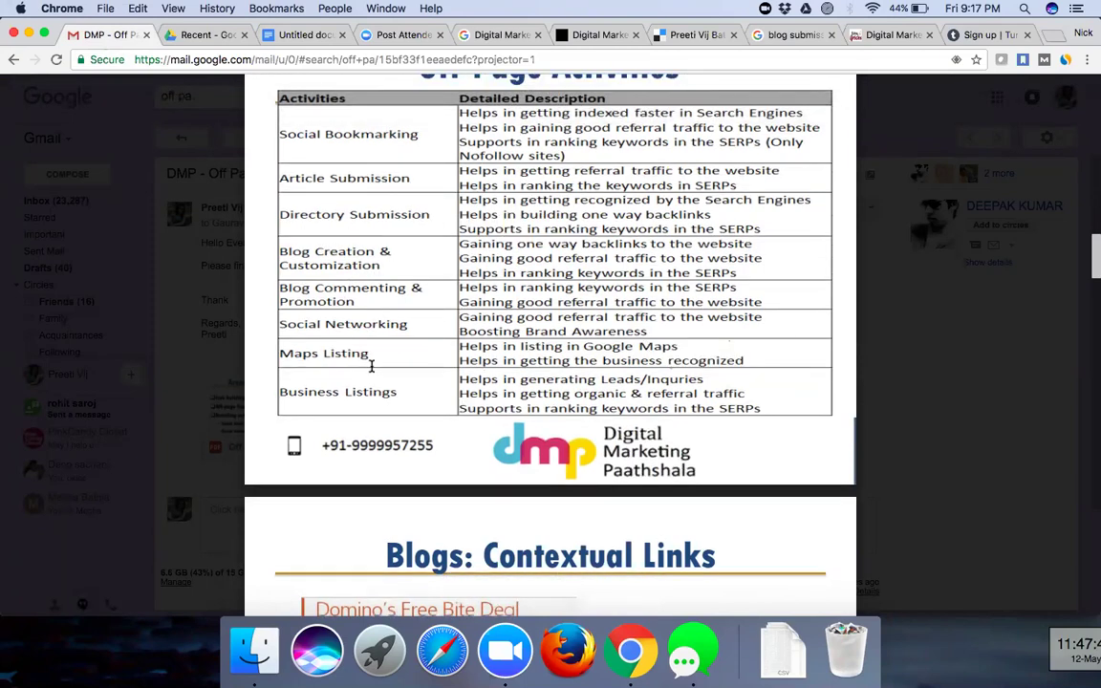
{"action": "scroll", "coordinate": [371, 365], "scroll_direction": "down", "scroll_amount": 2}
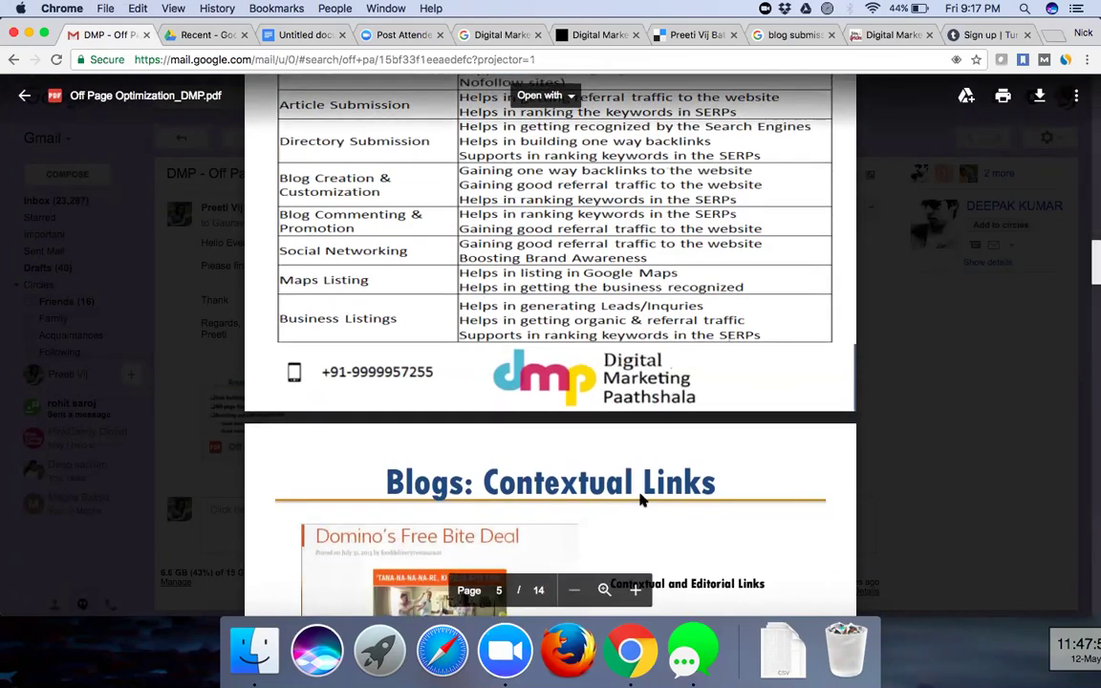
{"action": "scroll", "coordinate": [643, 500], "scroll_direction": "down", "scroll_amount": 1}
{"action": "scroll", "coordinate": [643, 500], "scroll_direction": "down", "scroll_amount": 3}
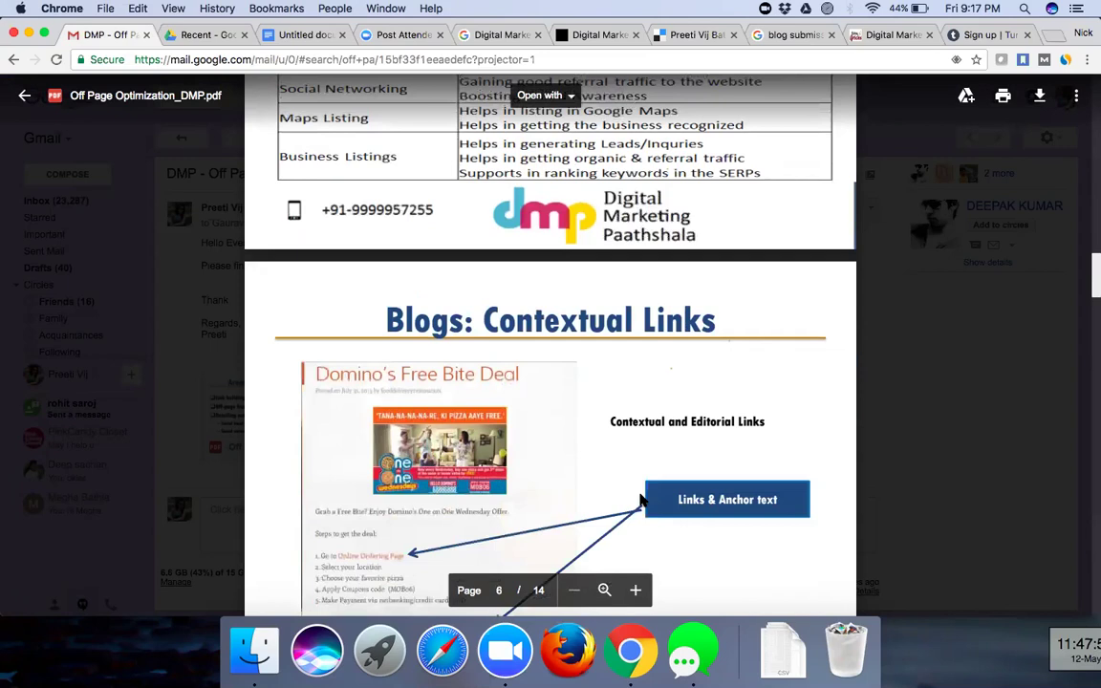
{"action": "scroll", "coordinate": [642, 500], "scroll_direction": "down", "scroll_amount": 10}
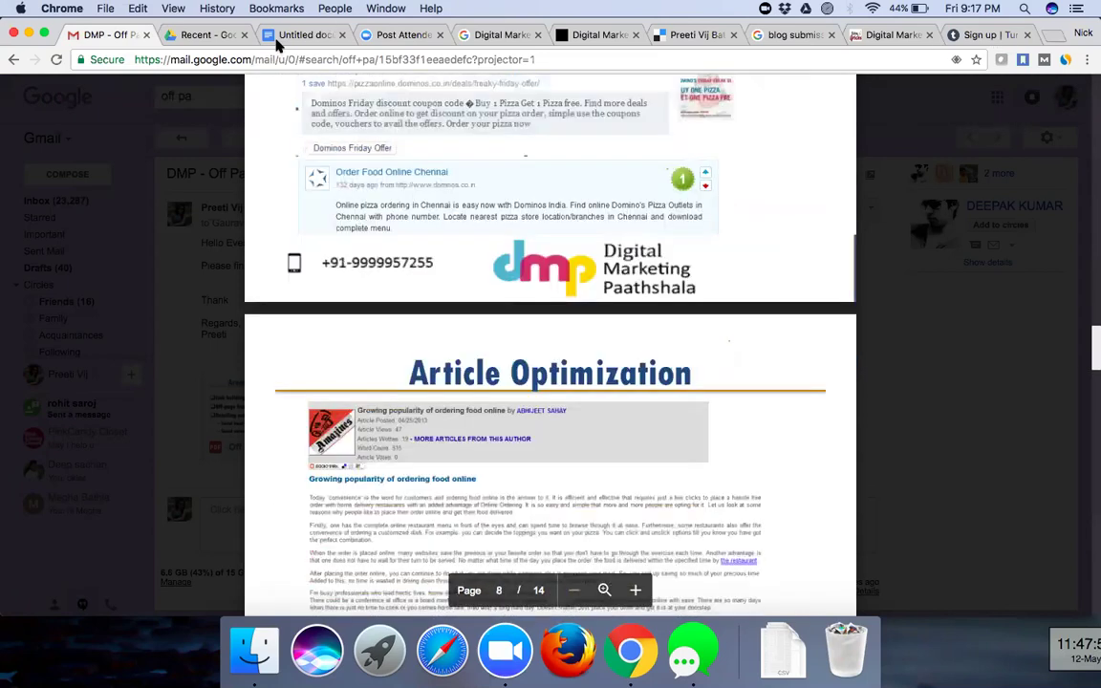
{"action": "left_click", "coordinate": [304, 36]}
- Add a 'Submissions:' heading with the numbered item '1. Image Submission: pinterest' below it
{"action": "key", "text": "Return"}
{"action": "type", "text": "Submissions:"}
{"action": "key", "text": "Return"}
{"action": "type", "text": "1. Imag"}
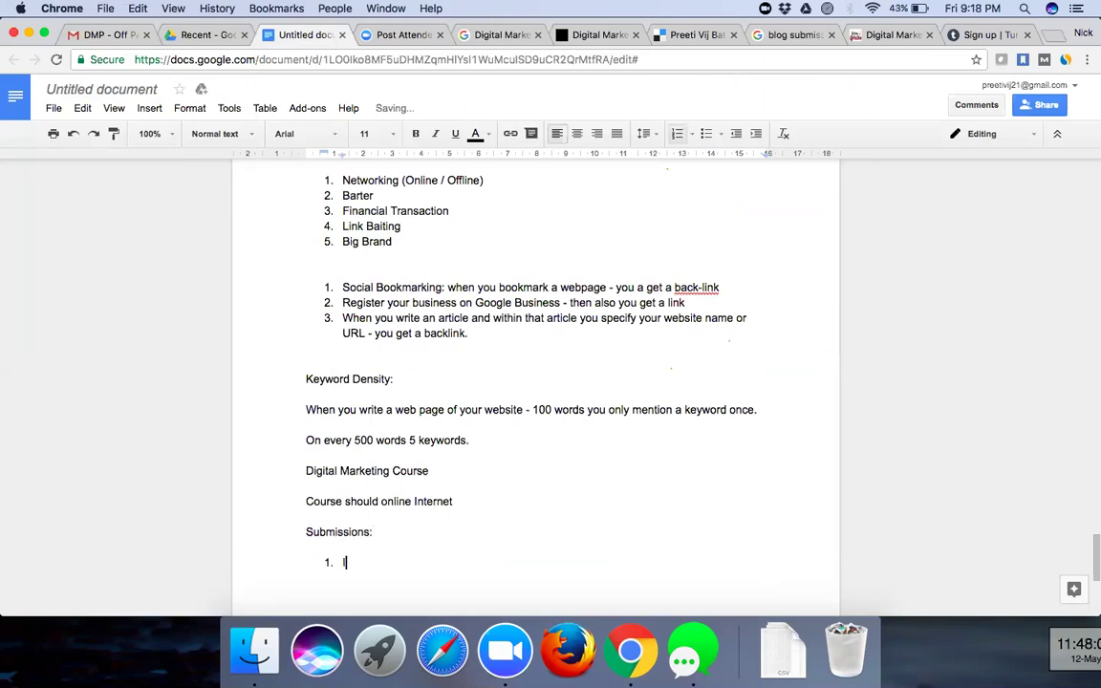
{"action": "type", "text": "e Submission: pinterest"}
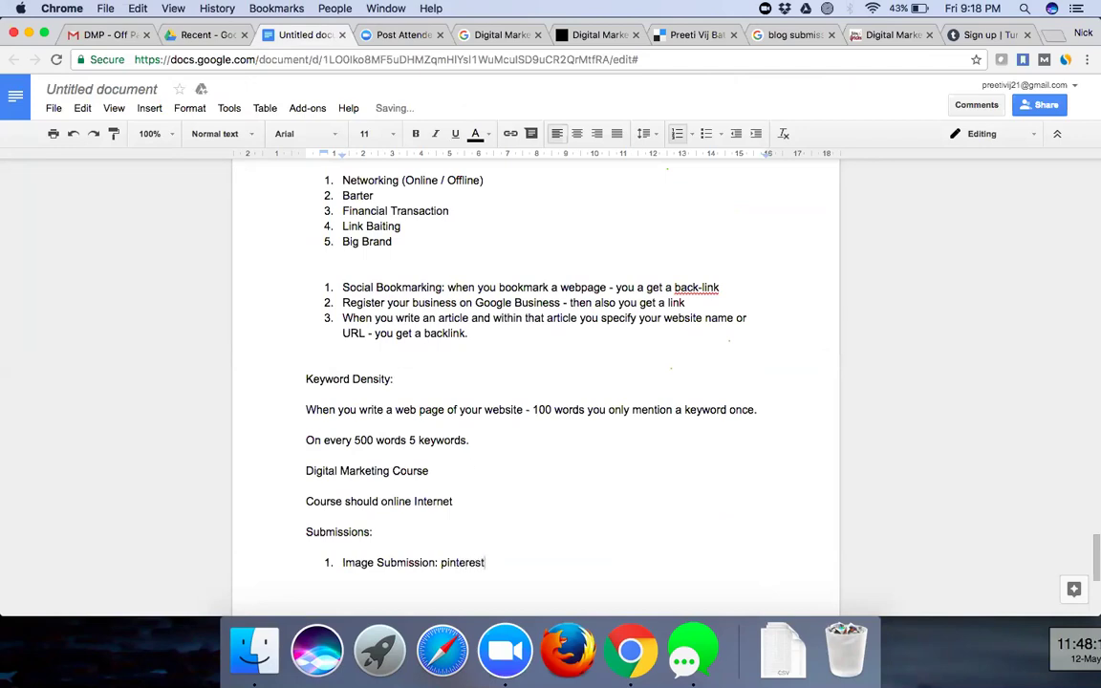
{"action": "left_click", "coordinate": [1056, 36]}
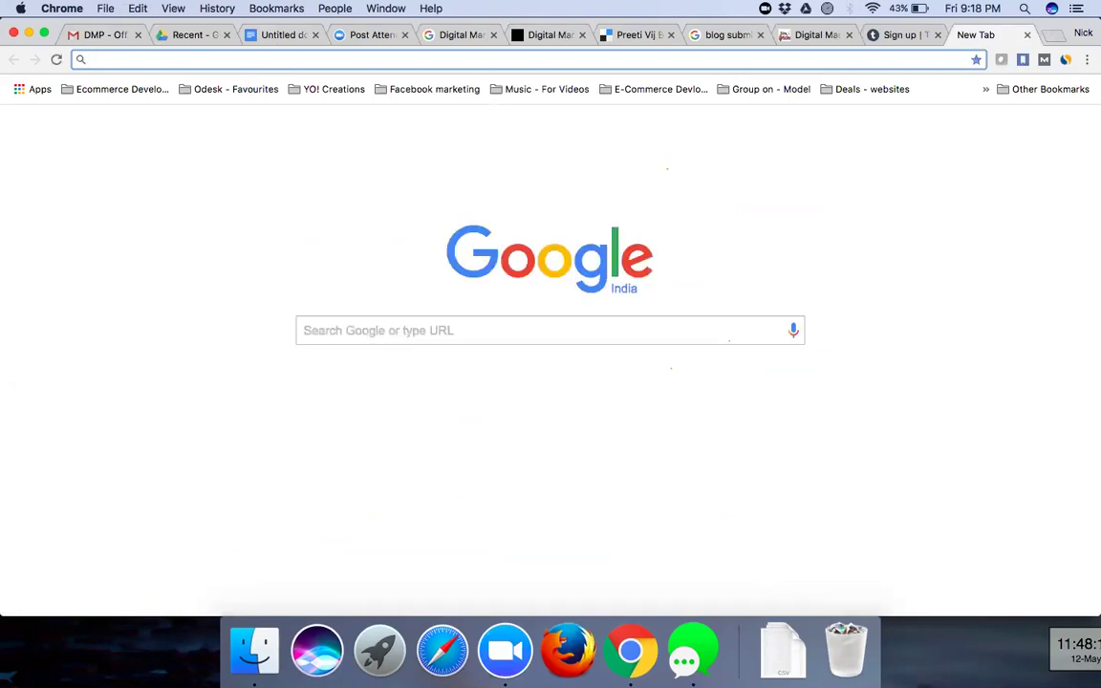
- Go to pinterest.com and log in with the account e-mail and password
{"action": "type", "text": "pinteres"}
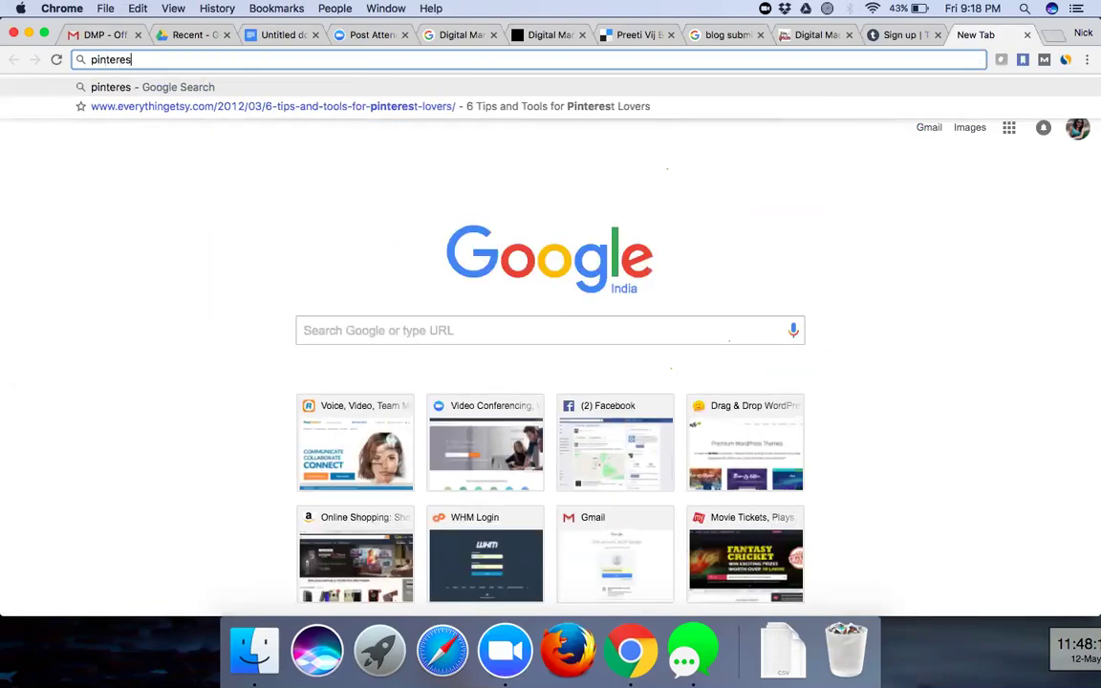
{"action": "type", "text": "t.com"}
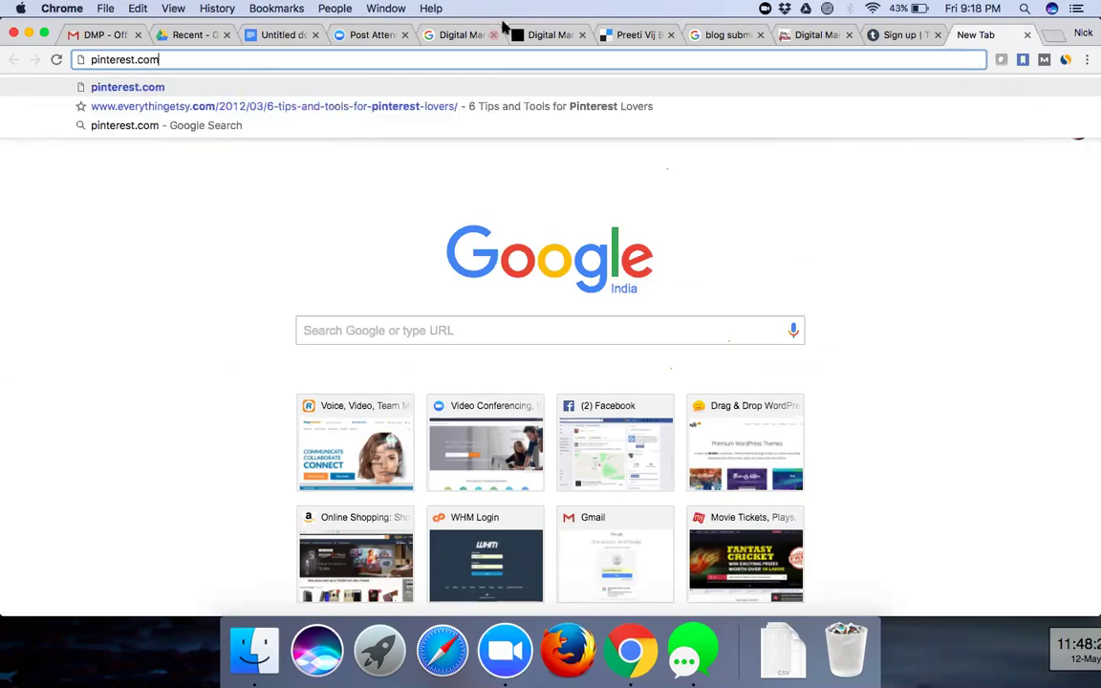
{"action": "key", "text": "Return"}
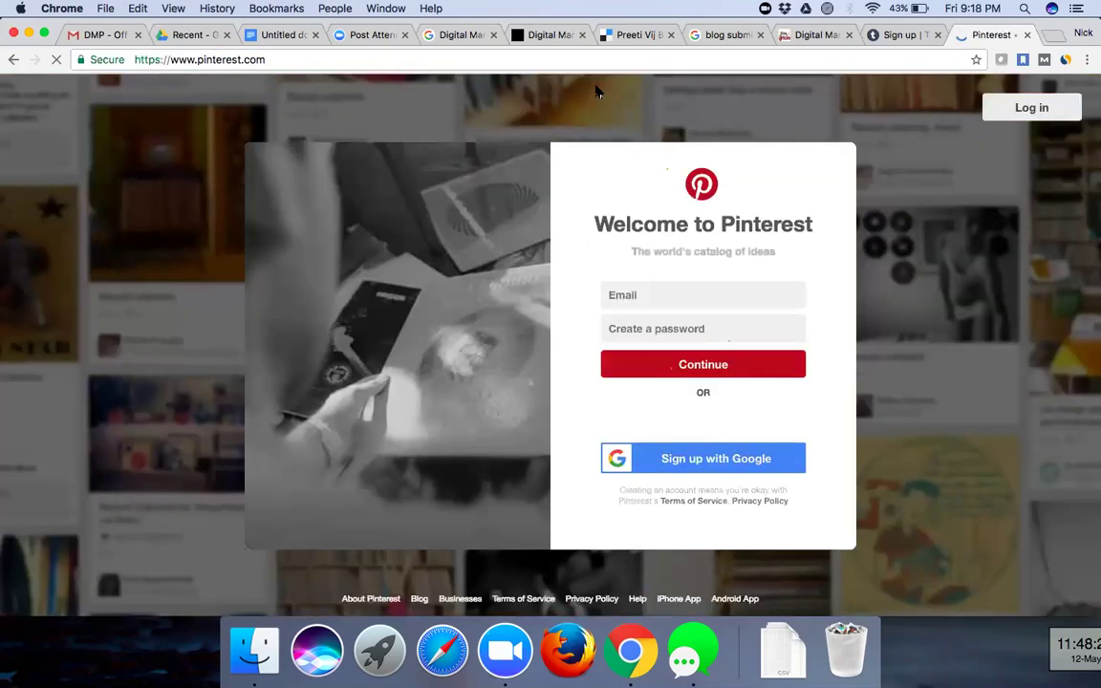
{"action": "left_click", "coordinate": [651, 292]}
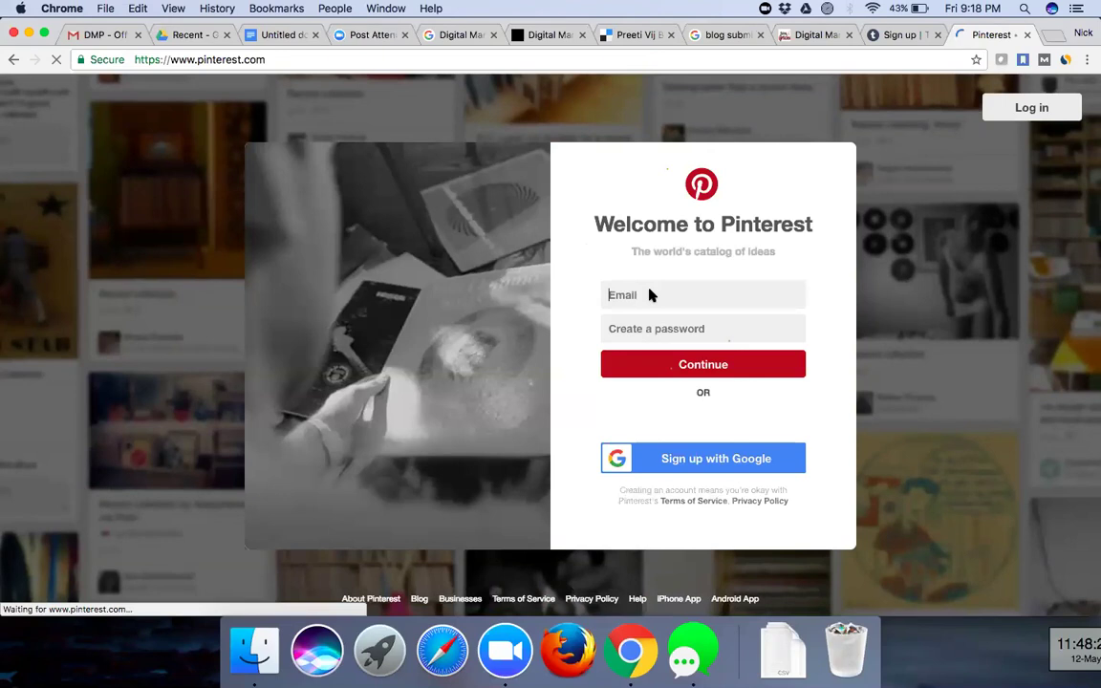
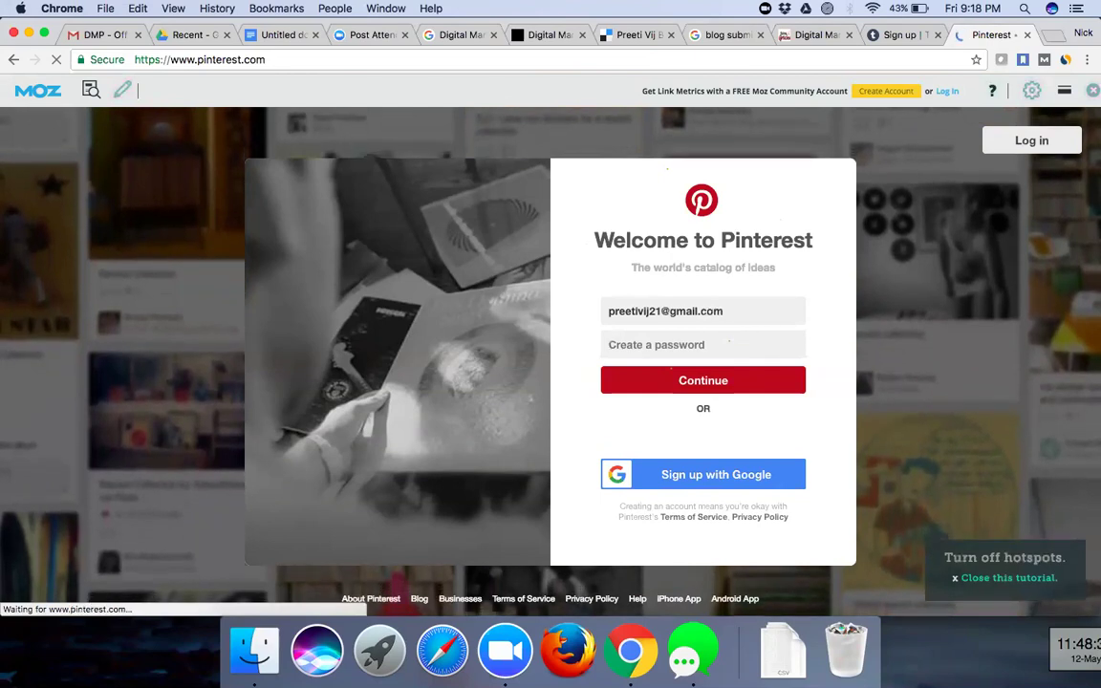
{"action": "key", "text": "Tab"}
{"action": "type", "text": "******"}
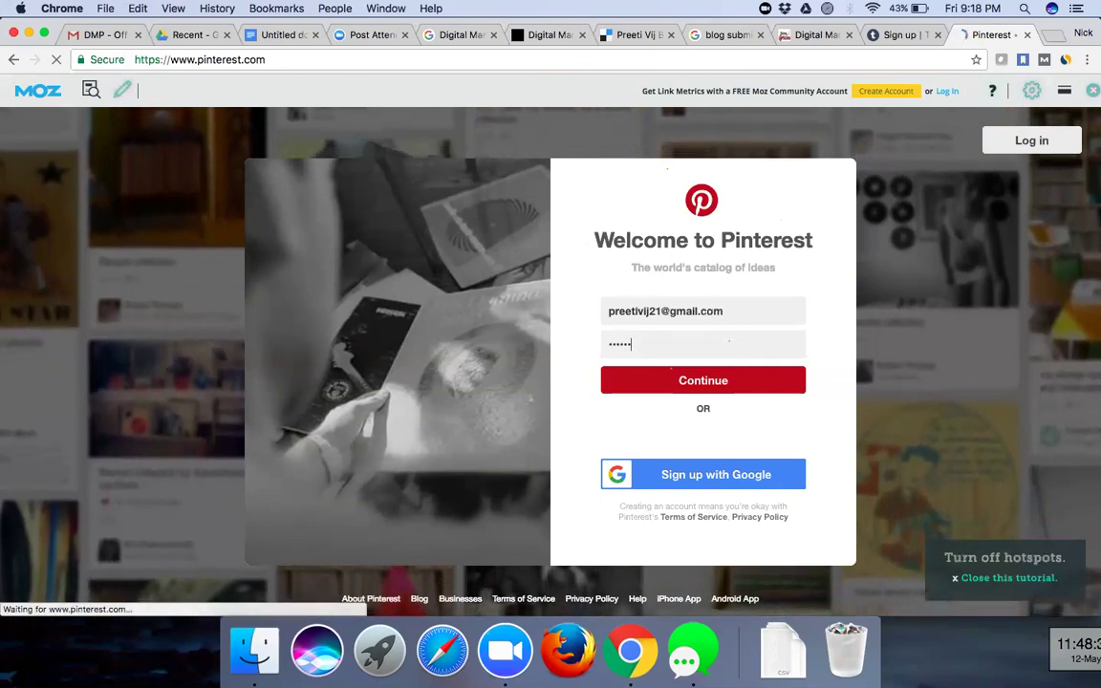
{"action": "type", "text": "*"}
{"action": "left_click", "coordinate": [724, 382]}
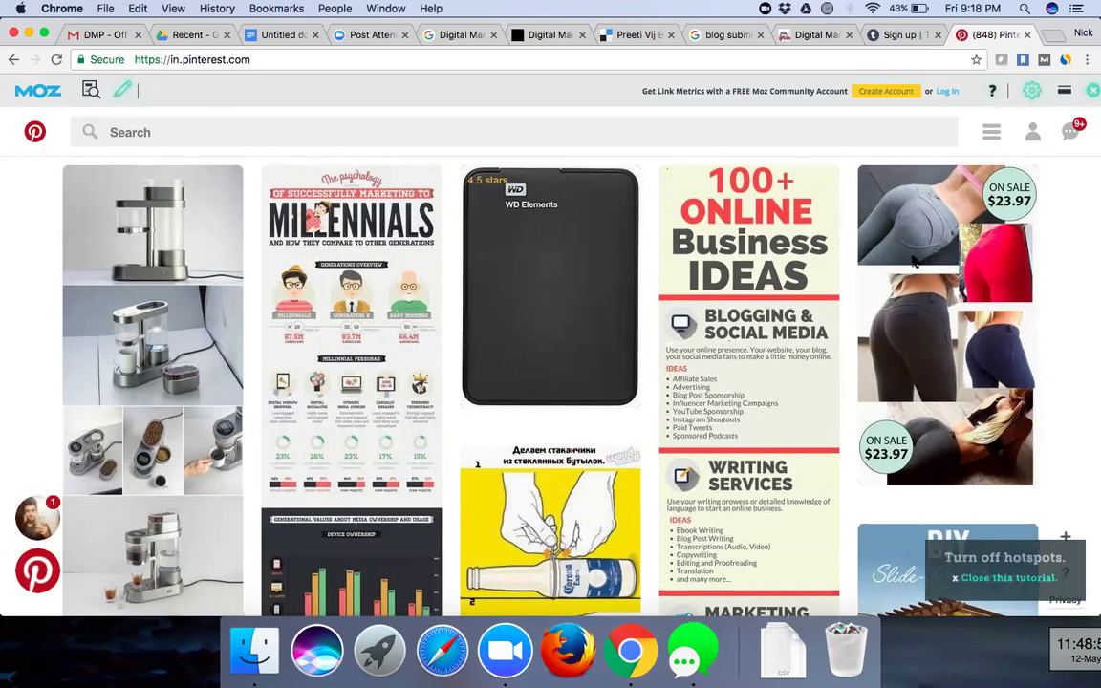
- Dismiss the MozBar tip and add the Pinterest Save Button extension to Chrome
{"action": "left_click", "coordinate": [1093, 90]}
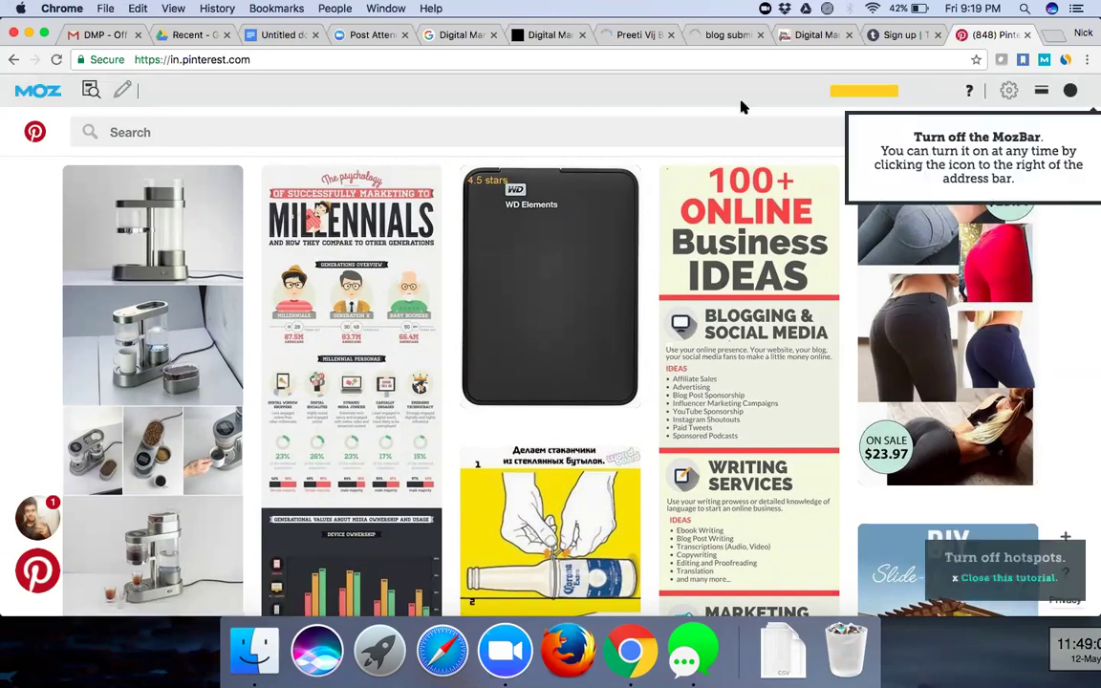
{"action": "left_click", "coordinate": [743, 107]}
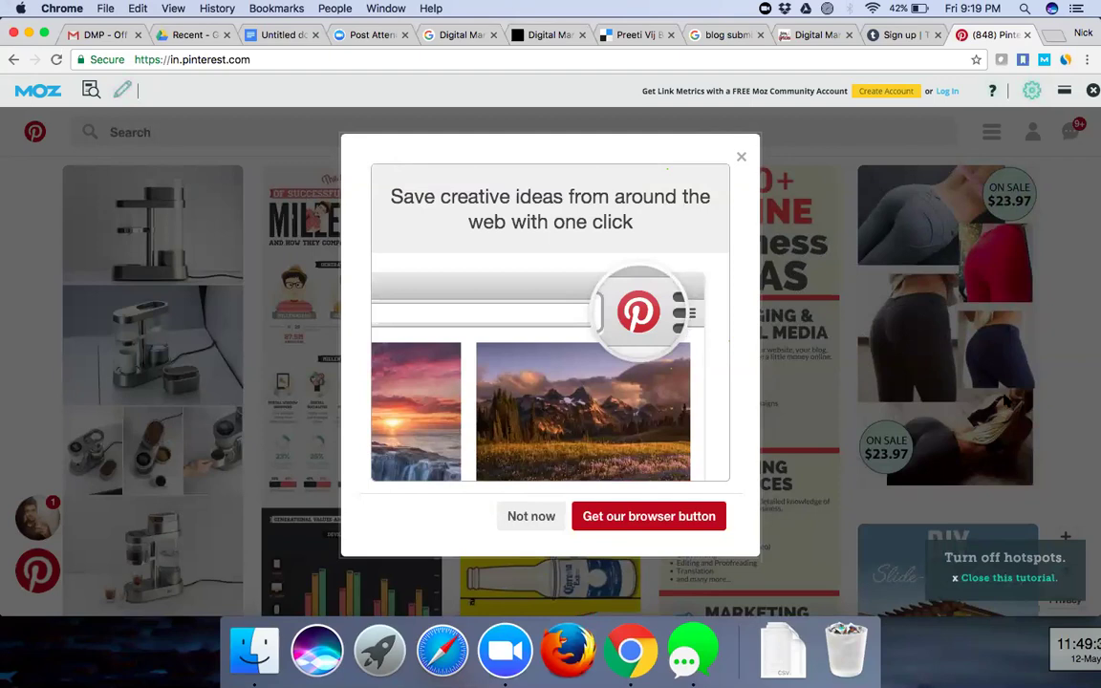
{"action": "left_click", "coordinate": [623, 525]}
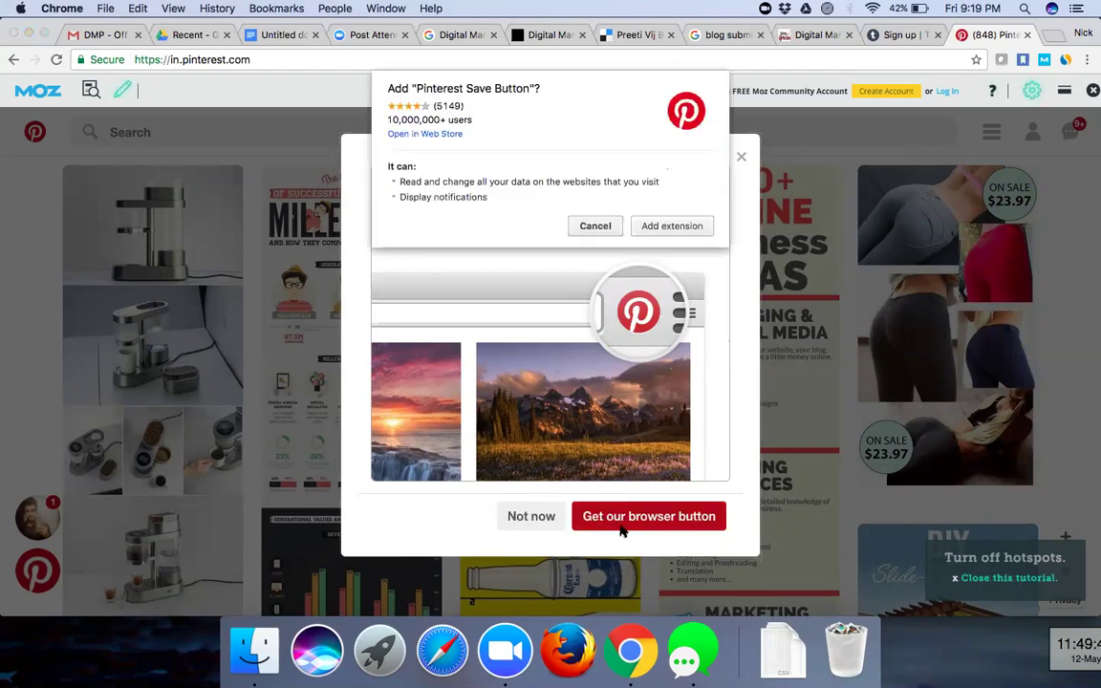
{"action": "left_click", "coordinate": [683, 229]}
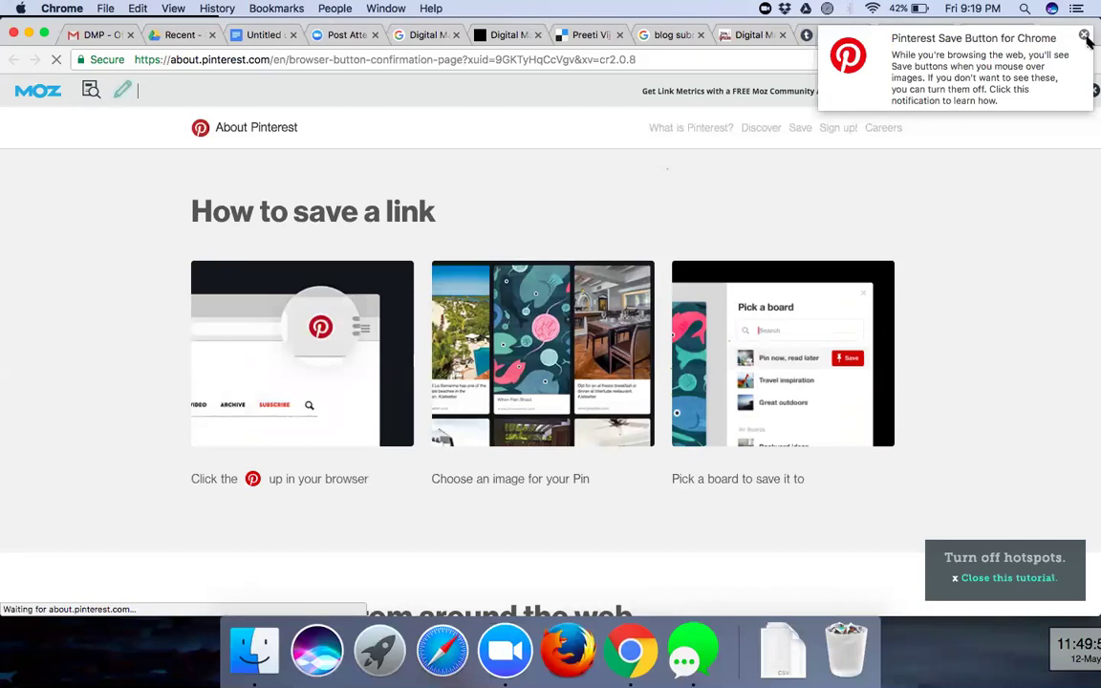
- Dismiss the Save Button notification and hotspots box, then read through the Save Button guide
{"action": "left_click", "coordinate": [1085, 37]}
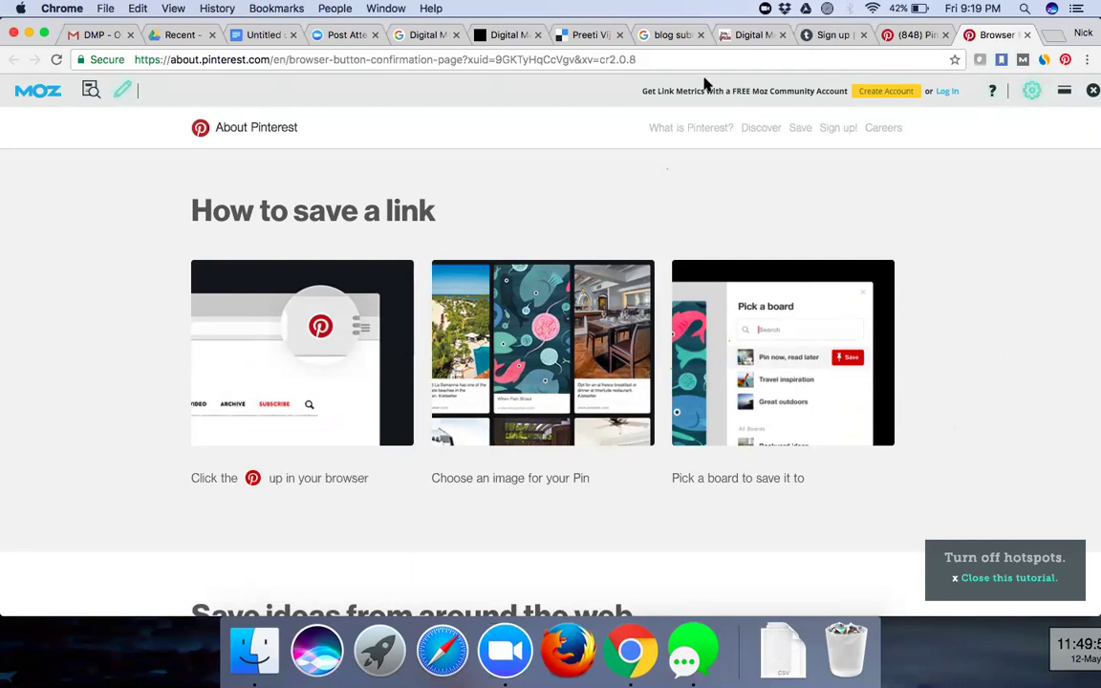
{"action": "left_click", "coordinate": [956, 580]}
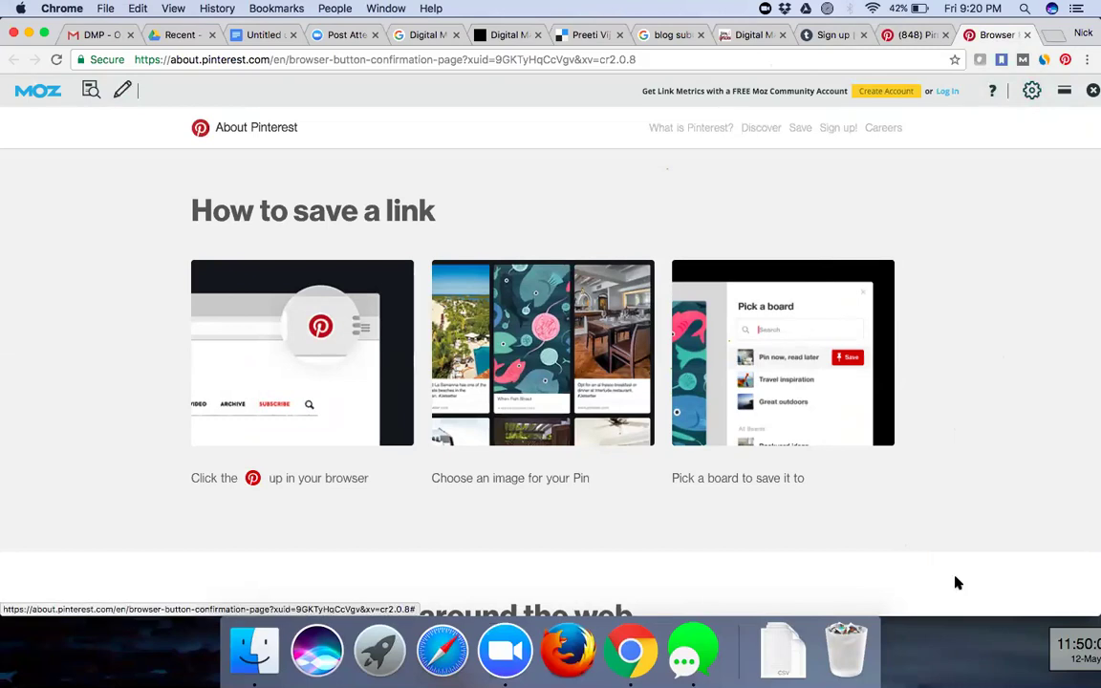
{"action": "scroll", "coordinate": [956, 581], "scroll_direction": "down", "scroll_amount": 10}
{"action": "scroll", "coordinate": [956, 581], "scroll_direction": "up", "scroll_amount": 10}
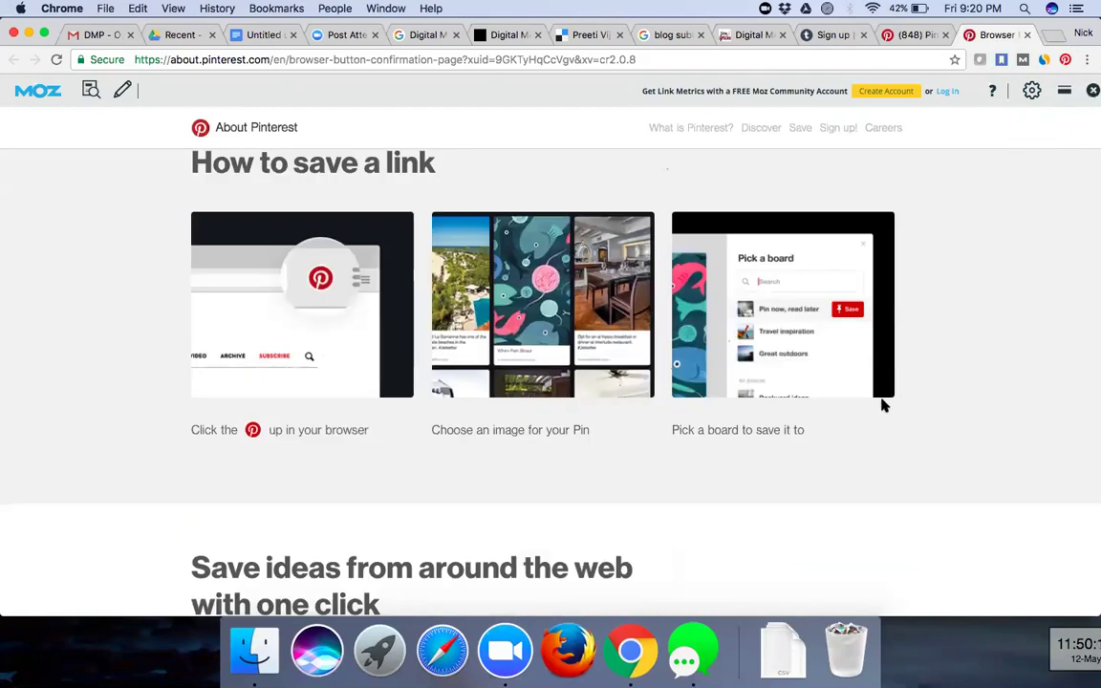
{"action": "scroll", "coordinate": [989, 234], "scroll_direction": "down", "scroll_amount": 5}
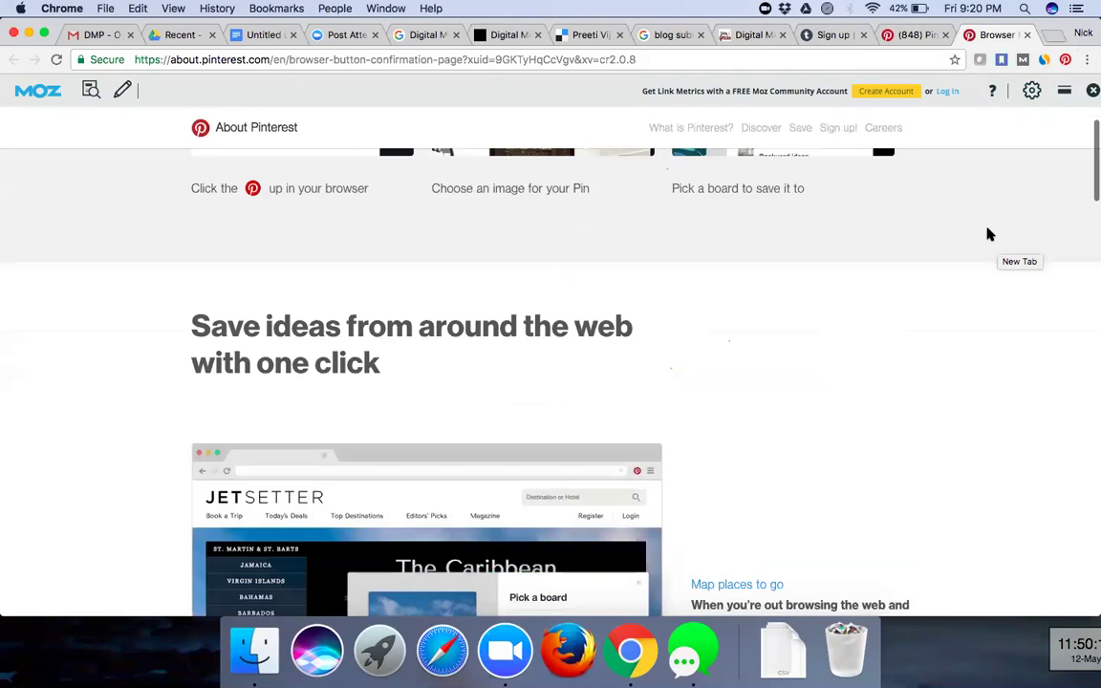
{"action": "scroll", "coordinate": [988, 234], "scroll_direction": "down", "scroll_amount": 15}
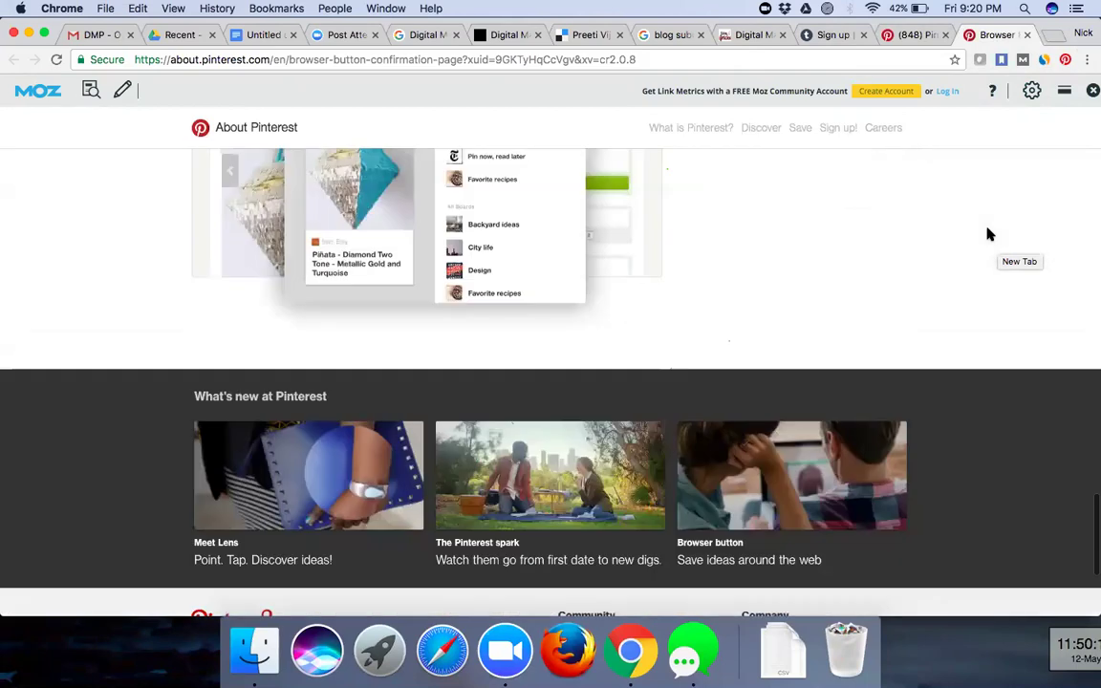
{"action": "scroll", "coordinate": [989, 235], "scroll_direction": "down", "scroll_amount": 1}
{"action": "scroll", "coordinate": [989, 236], "scroll_direction": "up", "scroll_amount": 15}
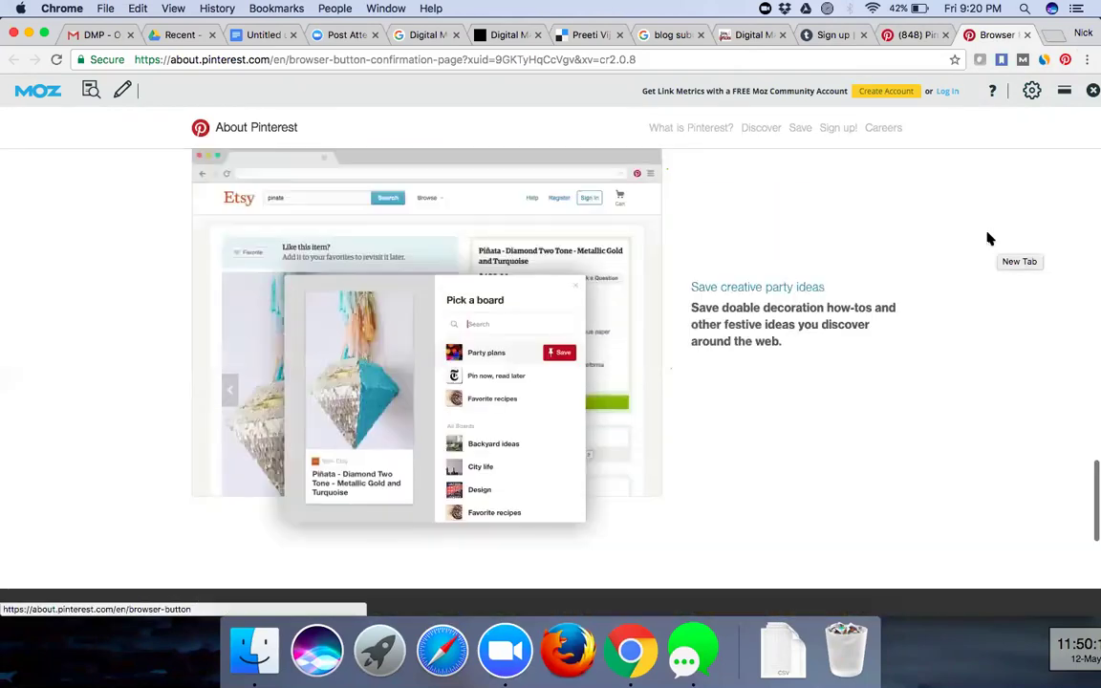
{"action": "scroll", "coordinate": [989, 239], "scroll_direction": "up", "scroll_amount": 15}
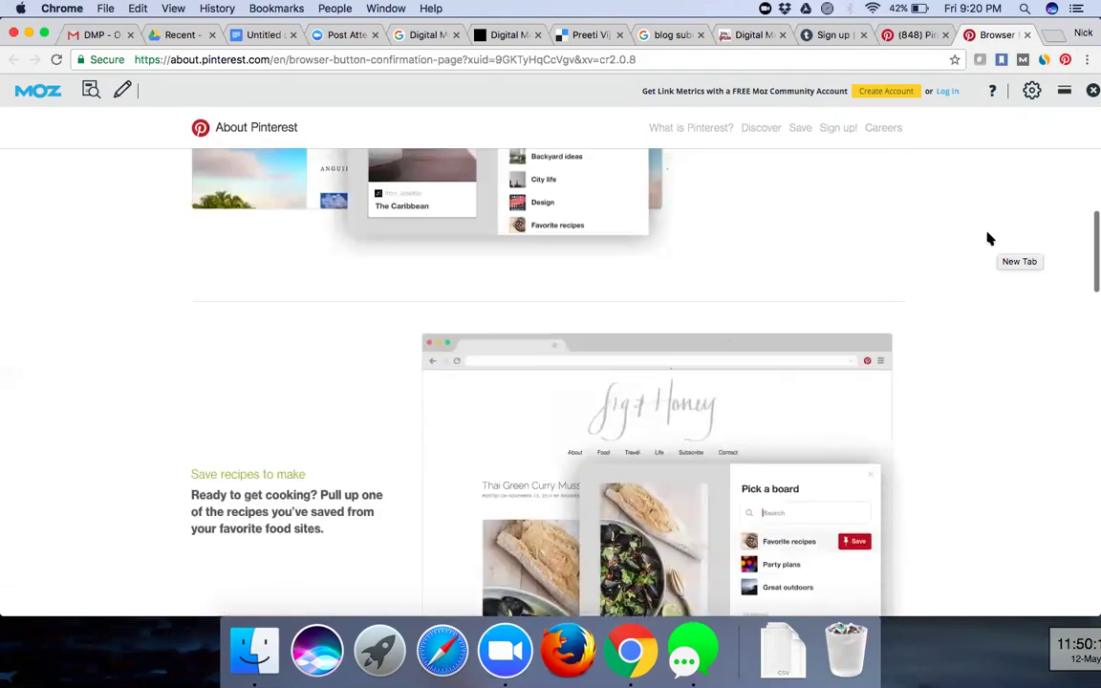
{"action": "scroll", "coordinate": [989, 239], "scroll_direction": "up", "scroll_amount": 5}
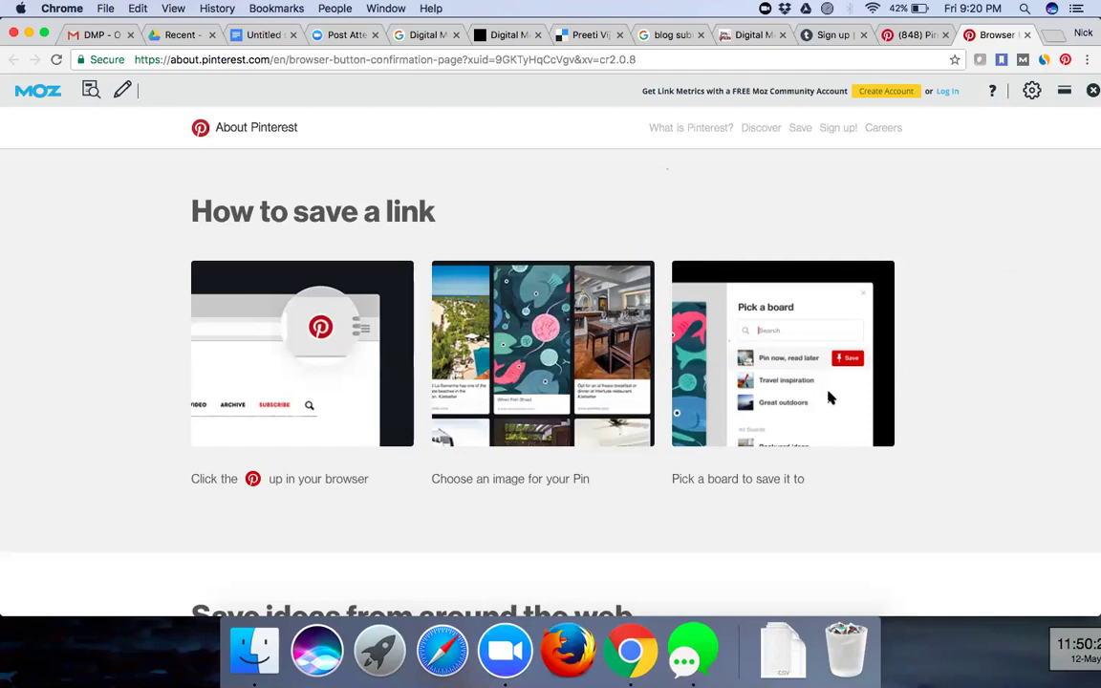
- Browse the About Pinterest home page, then open the Moz login page from the MozBar
{"action": "left_click", "coordinate": [201, 130]}
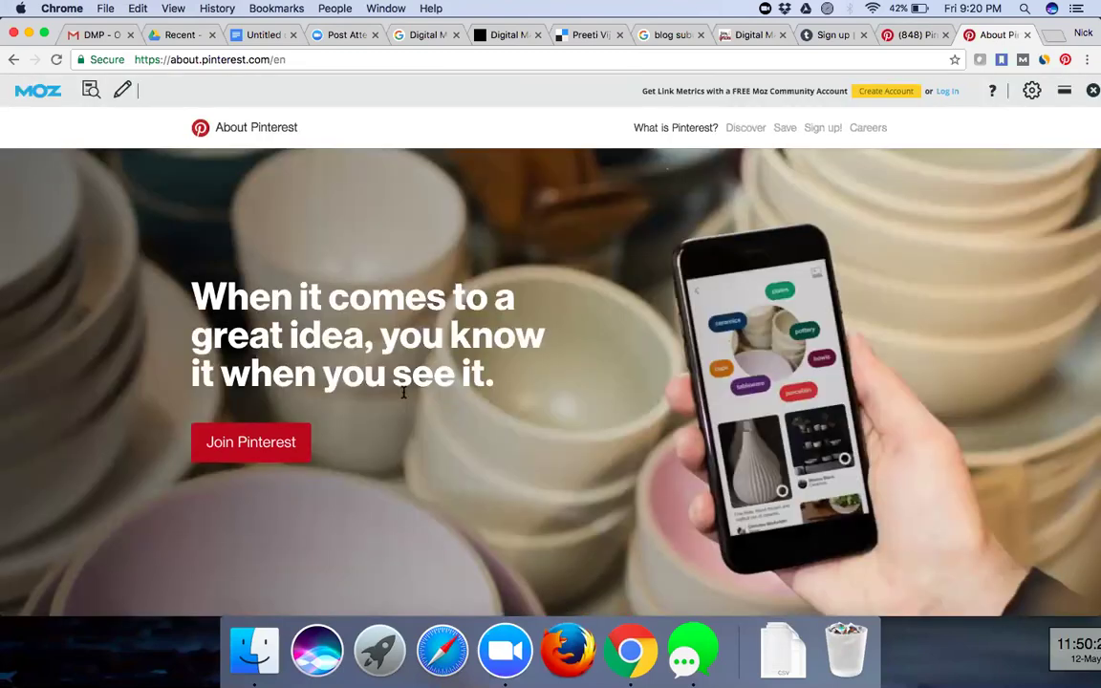
{"action": "scroll", "coordinate": [403, 388], "scroll_direction": "down", "scroll_amount": 5}
{"action": "scroll", "coordinate": [403, 393], "scroll_direction": "down", "scroll_amount": 3}
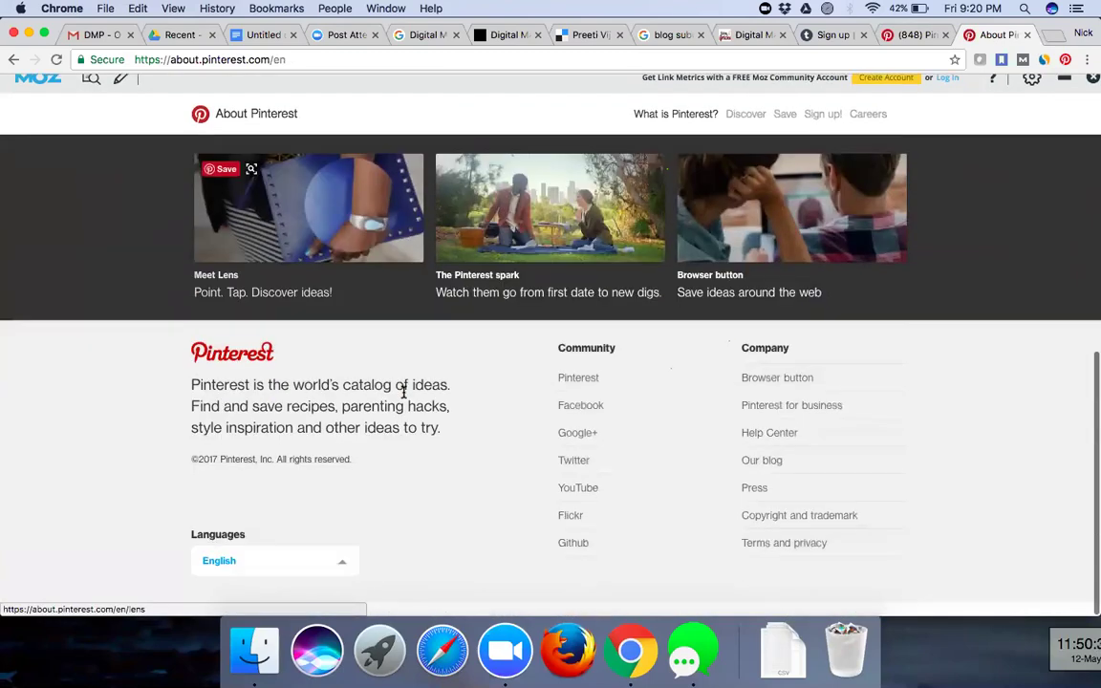
{"action": "scroll", "coordinate": [404, 393], "scroll_direction": "up", "scroll_amount": 10}
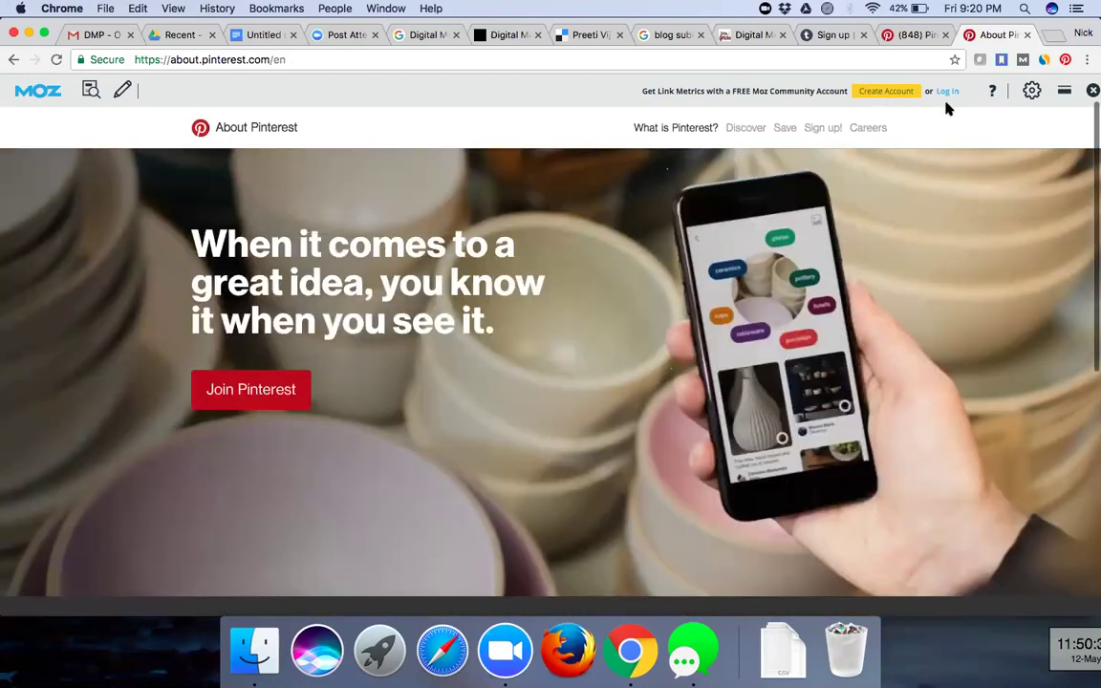
{"action": "left_click", "coordinate": [948, 93]}
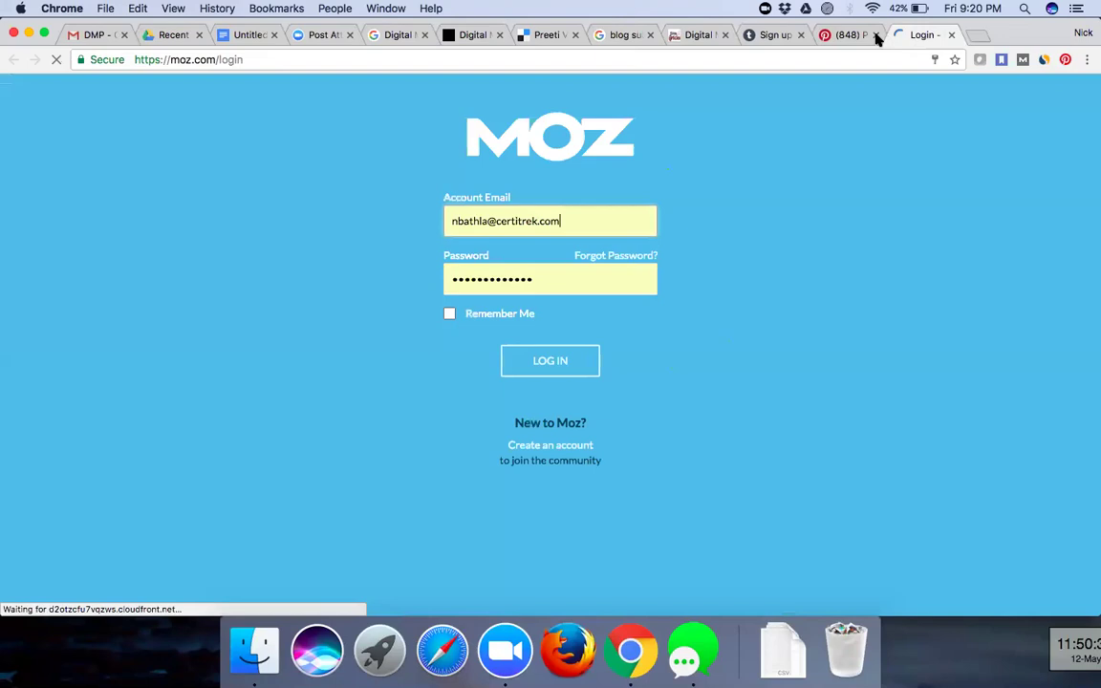
- Close the About Pinterest, Moz login and Tumblr tabs and return to the Pinterest home feed
{"action": "left_click", "coordinate": [877, 36]}
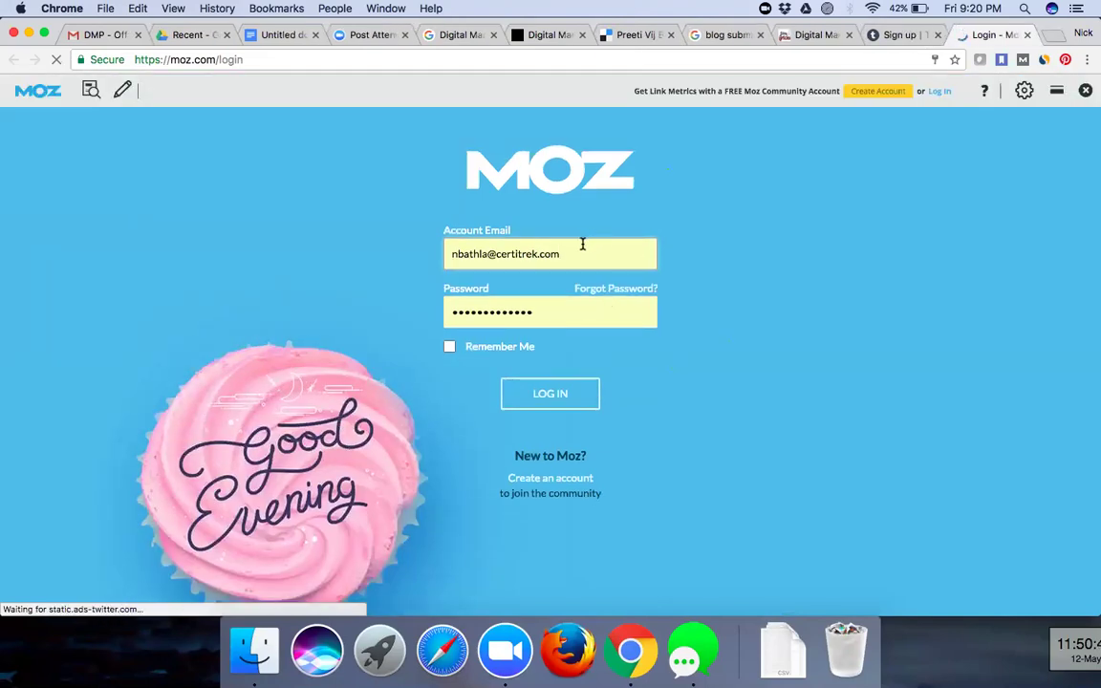
{"action": "left_click", "coordinate": [1029, 36]}
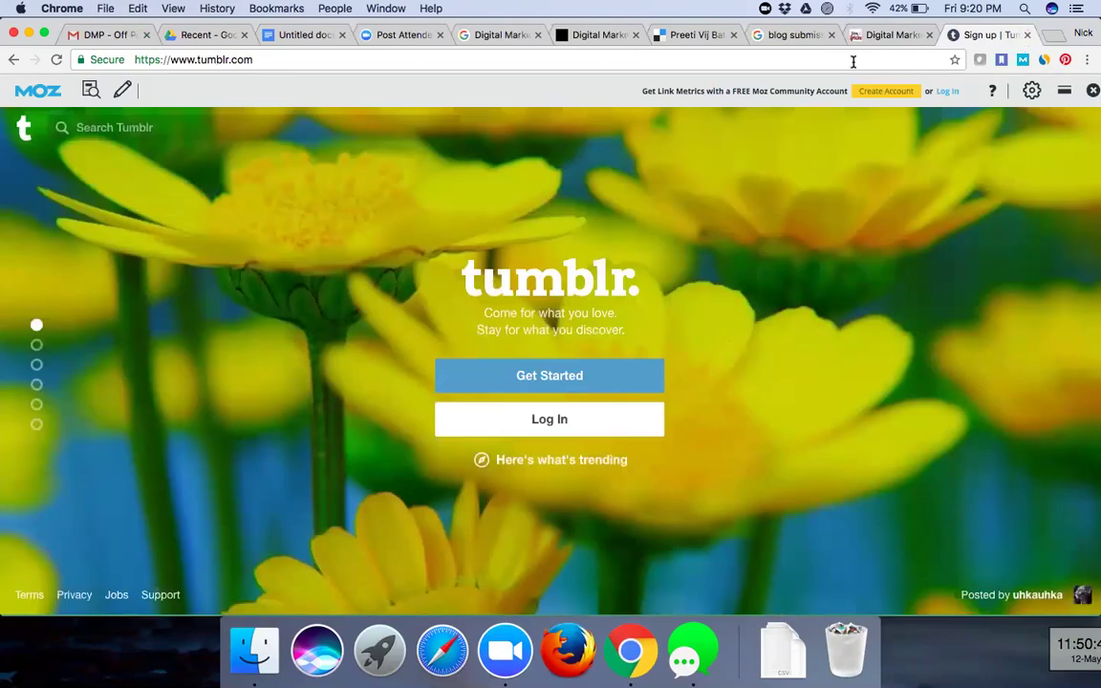
{"action": "key", "text": "super+w"}
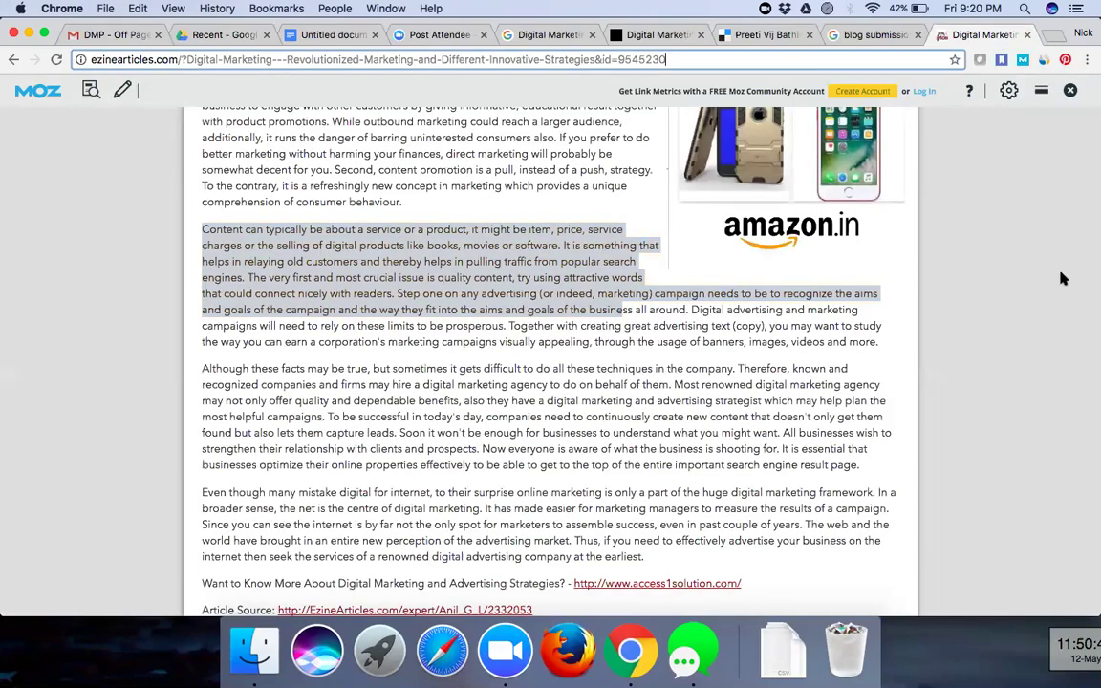
{"action": "key", "text": "super+["}
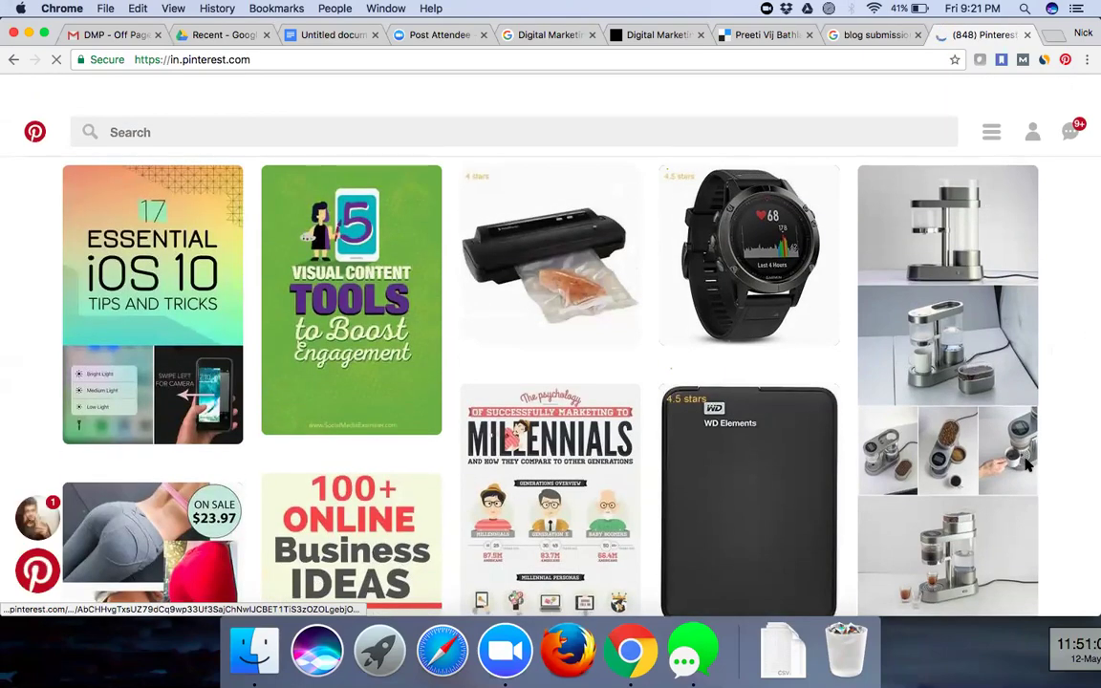
- Decline the browser button promotion, close the chat panel, and choose Upload a Pin from the + menu
{"action": "scroll", "coordinate": [1028, 466], "scroll_direction": "down", "scroll_amount": 5}
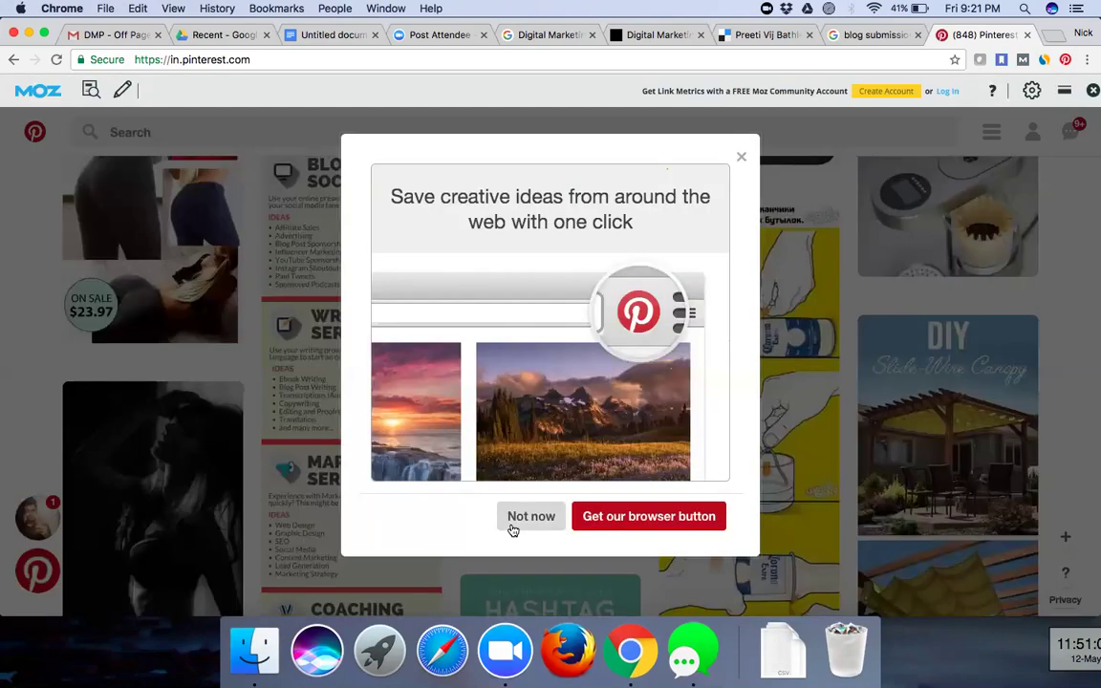
{"action": "left_click", "coordinate": [514, 518]}
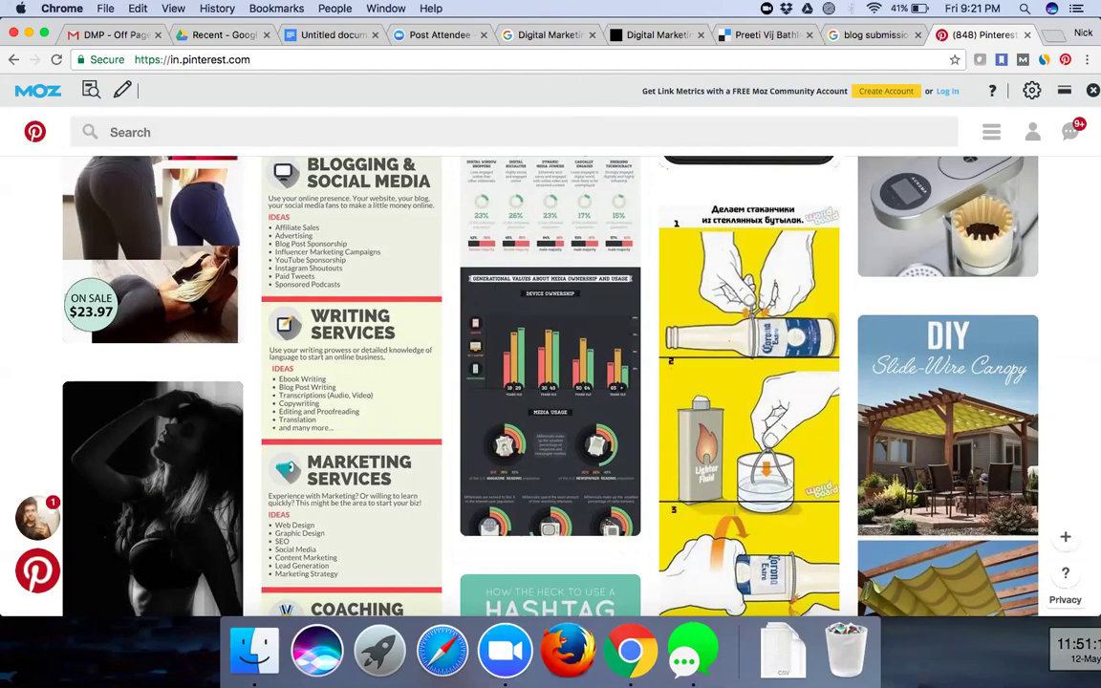
{"action": "left_click", "coordinate": [27, 573]}
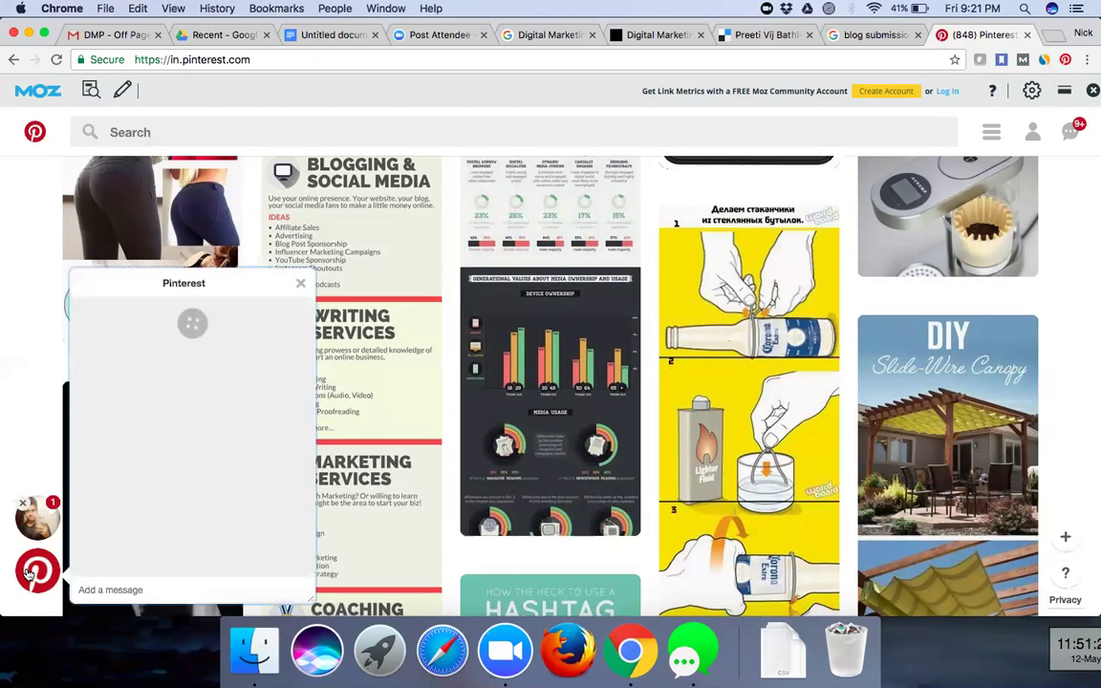
{"action": "left_click", "coordinate": [300, 283]}
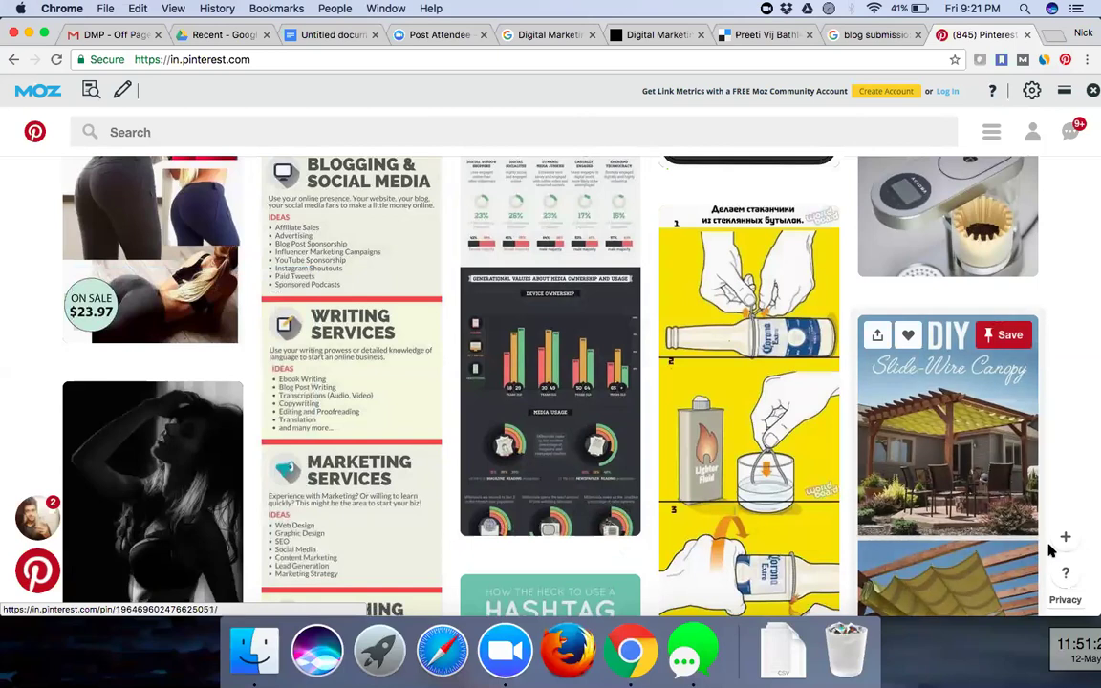
{"action": "left_click", "coordinate": [1065, 540]}
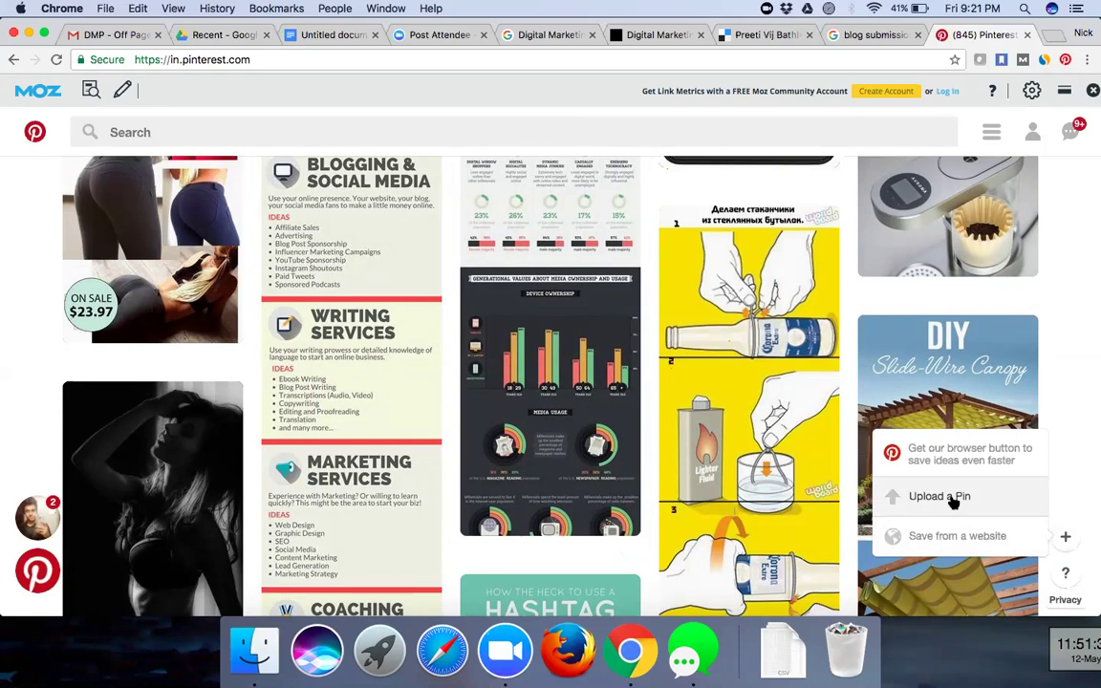
{"action": "left_click", "coordinate": [951, 500]}
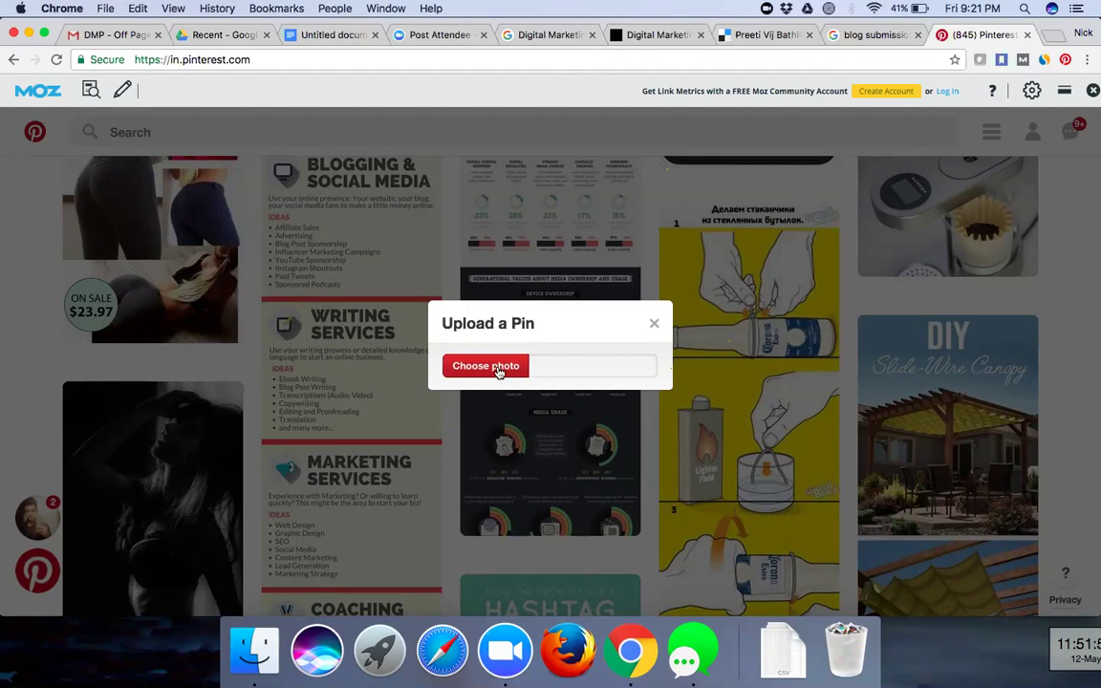
- Upload nick_certificates.png from the Desktop as a new Pinterest pin
{"action": "left_click", "coordinate": [496, 370]}
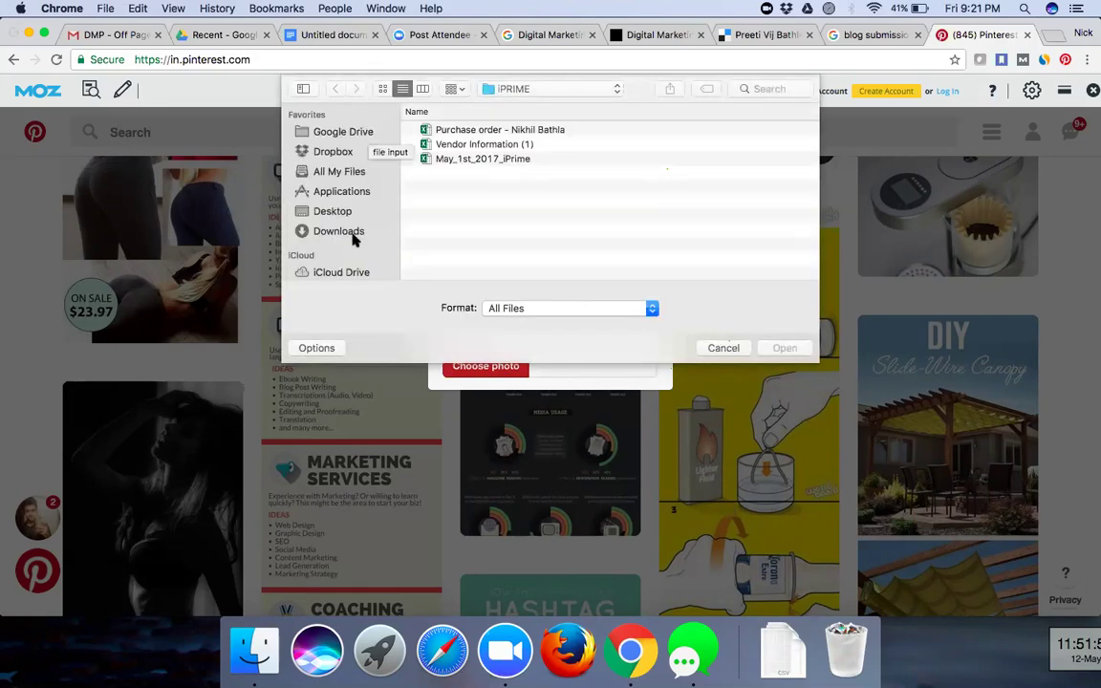
{"action": "left_click", "coordinate": [336, 214]}
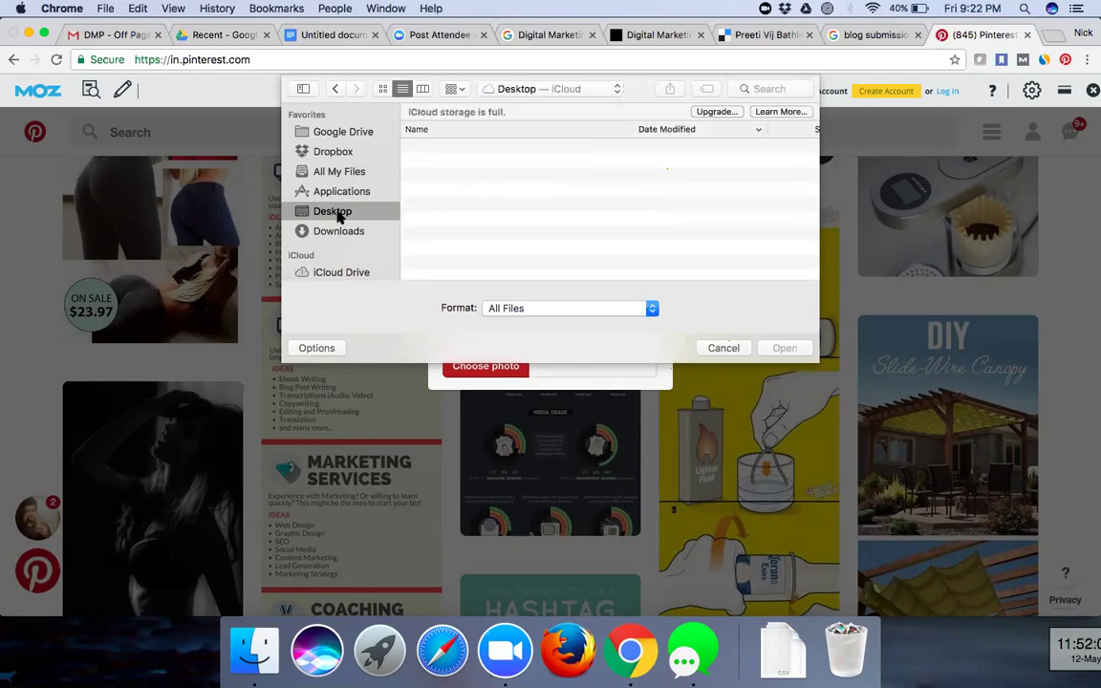
{"action": "scroll", "coordinate": [496, 246], "scroll_direction": "down", "scroll_amount": 5}
{"action": "scroll", "coordinate": [496, 247], "scroll_direction": "up", "scroll_amount": 2}
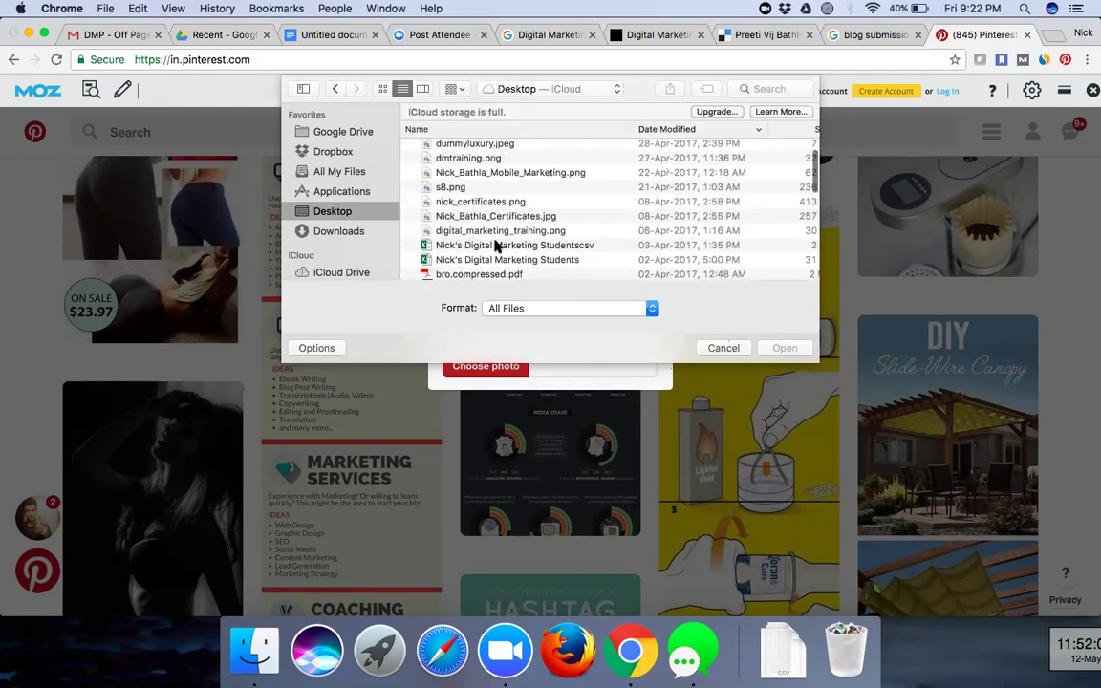
{"action": "scroll", "coordinate": [497, 246], "scroll_direction": "up", "scroll_amount": 2}
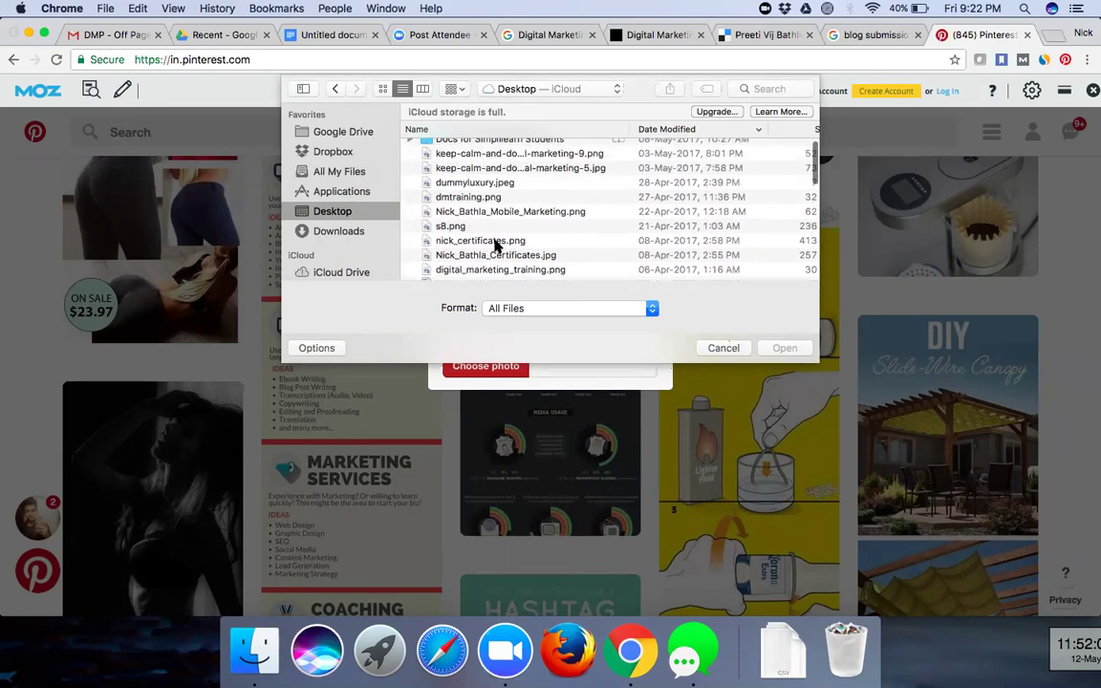
{"action": "scroll", "coordinate": [496, 247], "scroll_direction": "down", "scroll_amount": 10}
{"action": "scroll", "coordinate": [496, 246], "scroll_direction": "down", "scroll_amount": 5}
{"action": "scroll", "coordinate": [497, 247], "scroll_direction": "up", "scroll_amount": 1}
{"action": "scroll", "coordinate": [497, 246], "scroll_direction": "down", "scroll_amount": 1}
{"action": "scroll", "coordinate": [496, 247], "scroll_direction": "up", "scroll_amount": 10}
{"action": "scroll", "coordinate": [496, 247], "scroll_direction": "up", "scroll_amount": 5}
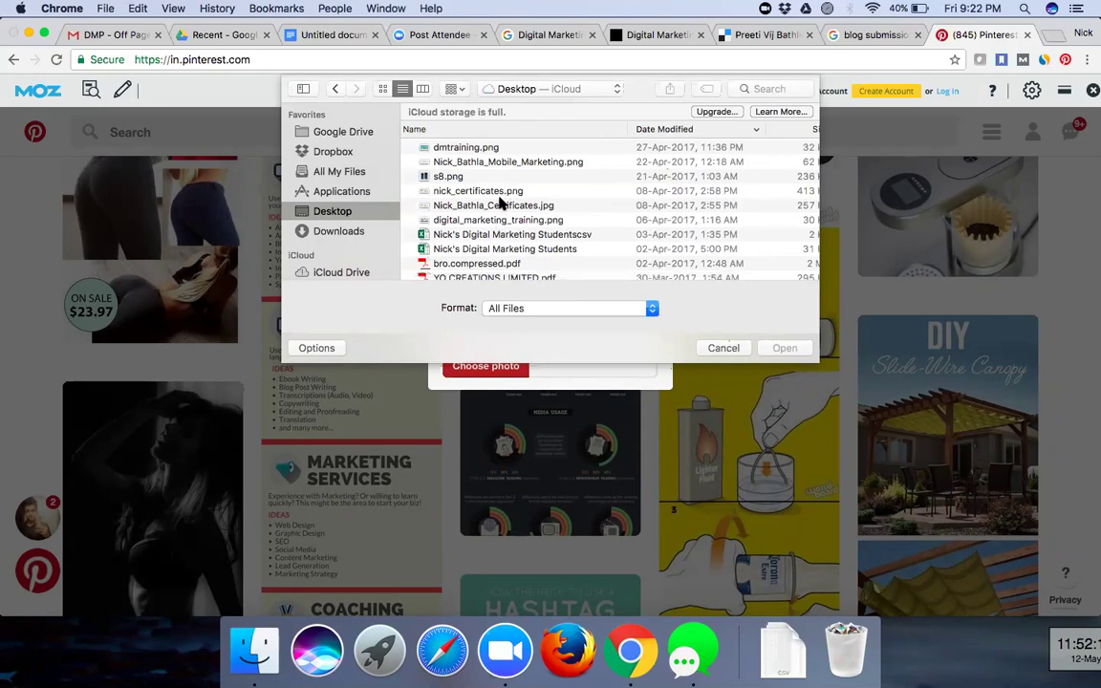
{"action": "left_click", "coordinate": [497, 190]}
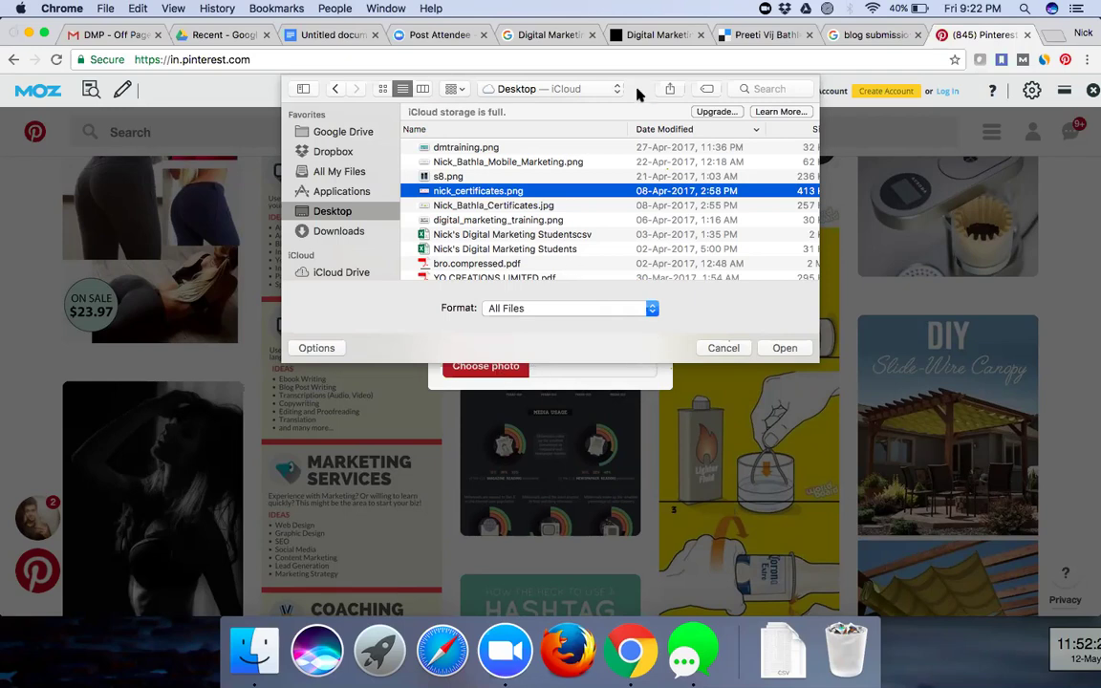
{"action": "left_click", "coordinate": [785, 348]}
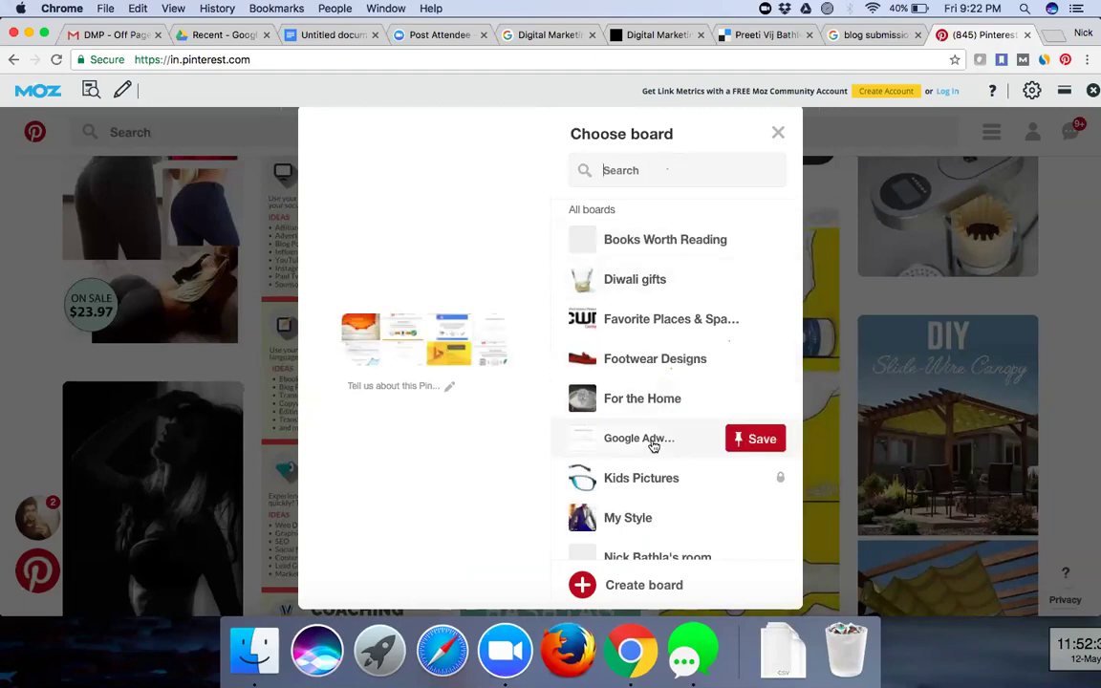
- Create a public board named 'Personal board' with Secret off, and save the certificates pin there
{"action": "scroll", "coordinate": [653, 446], "scroll_direction": "down", "scroll_amount": 4}
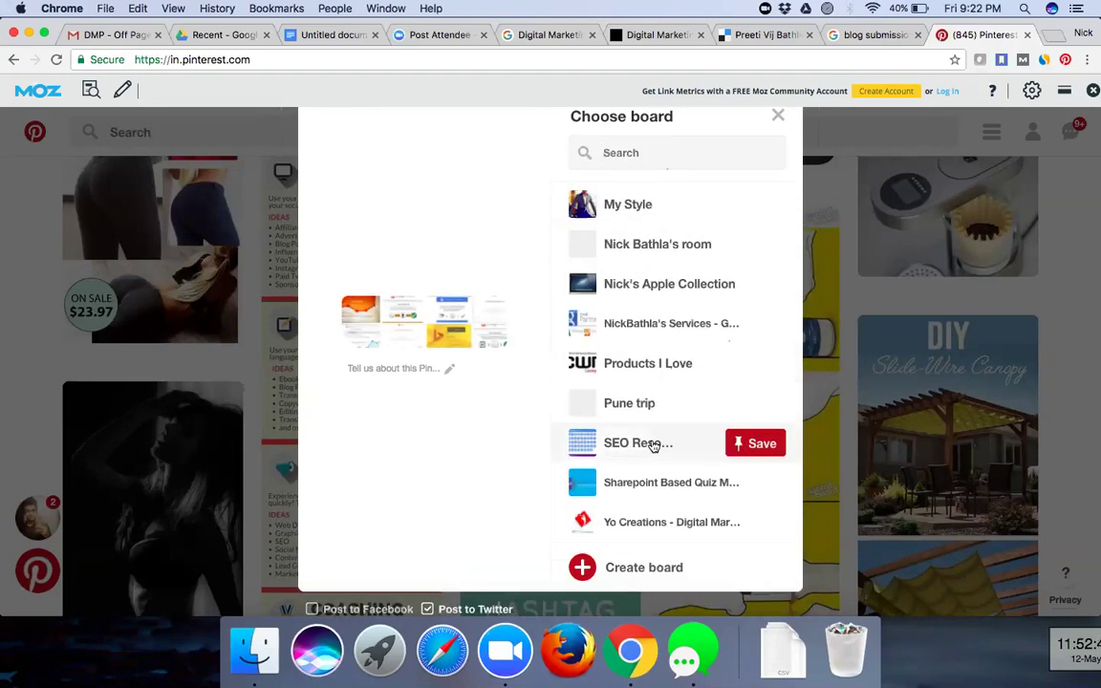
{"action": "scroll", "coordinate": [653, 447], "scroll_direction": "up", "scroll_amount": 4}
{"action": "scroll", "coordinate": [653, 447], "scroll_direction": "down", "scroll_amount": 5}
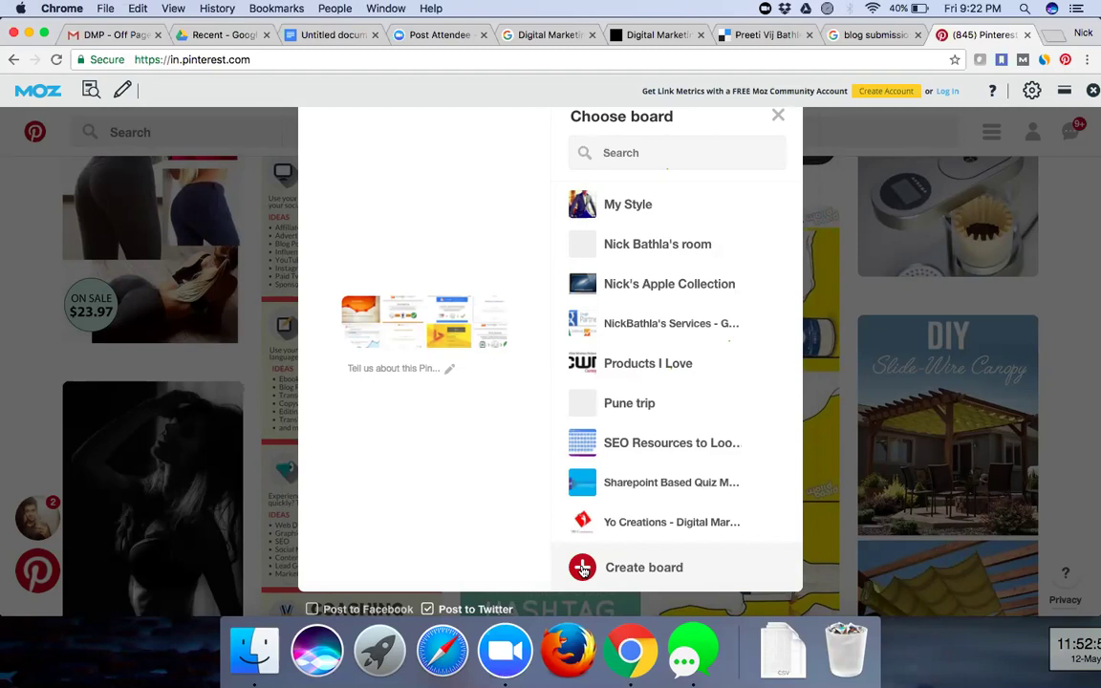
{"action": "left_click", "coordinate": [582, 568]}
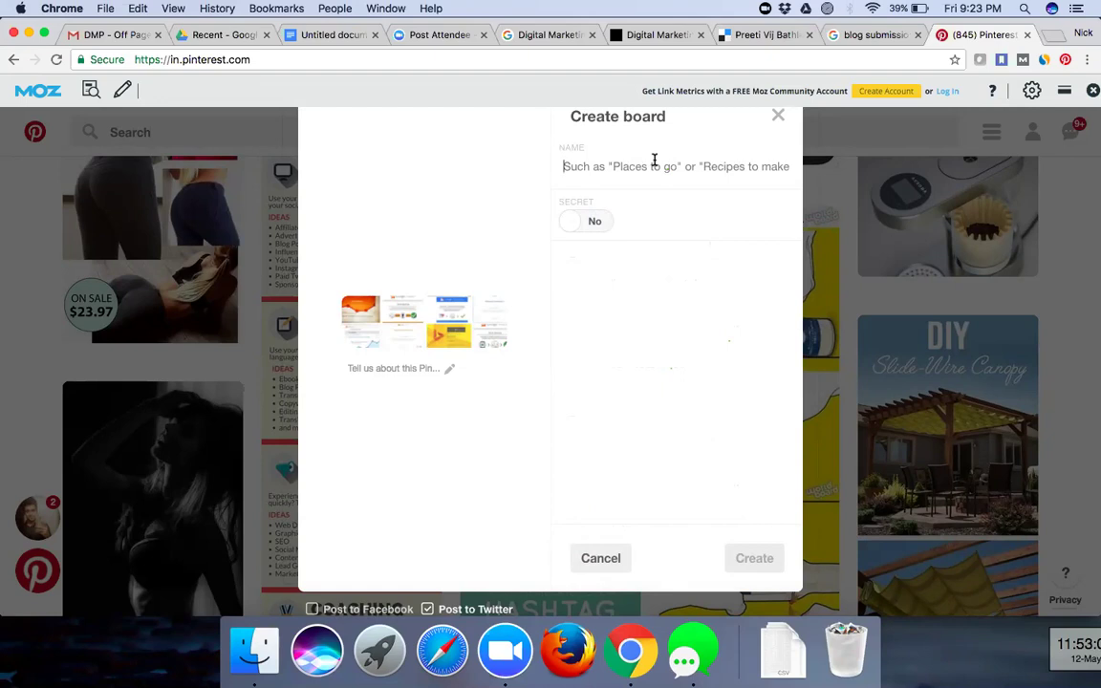
{"action": "type", "text": "Per"}
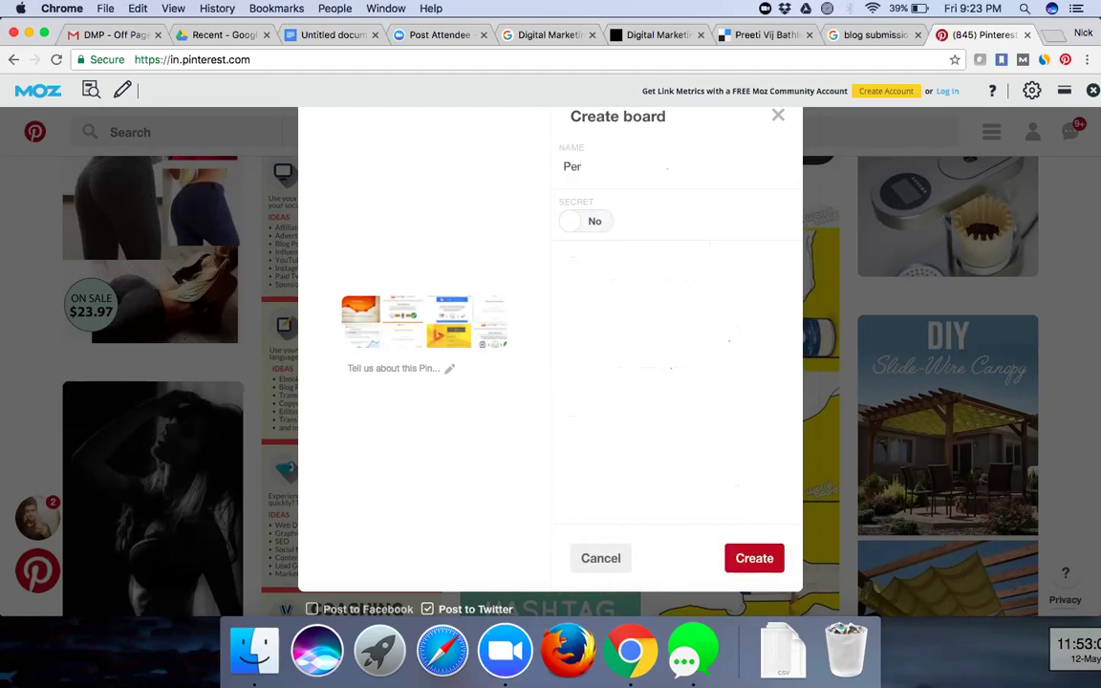
{"action": "type", "text": "sonal board"}
{"action": "left_click", "coordinate": [595, 223]}
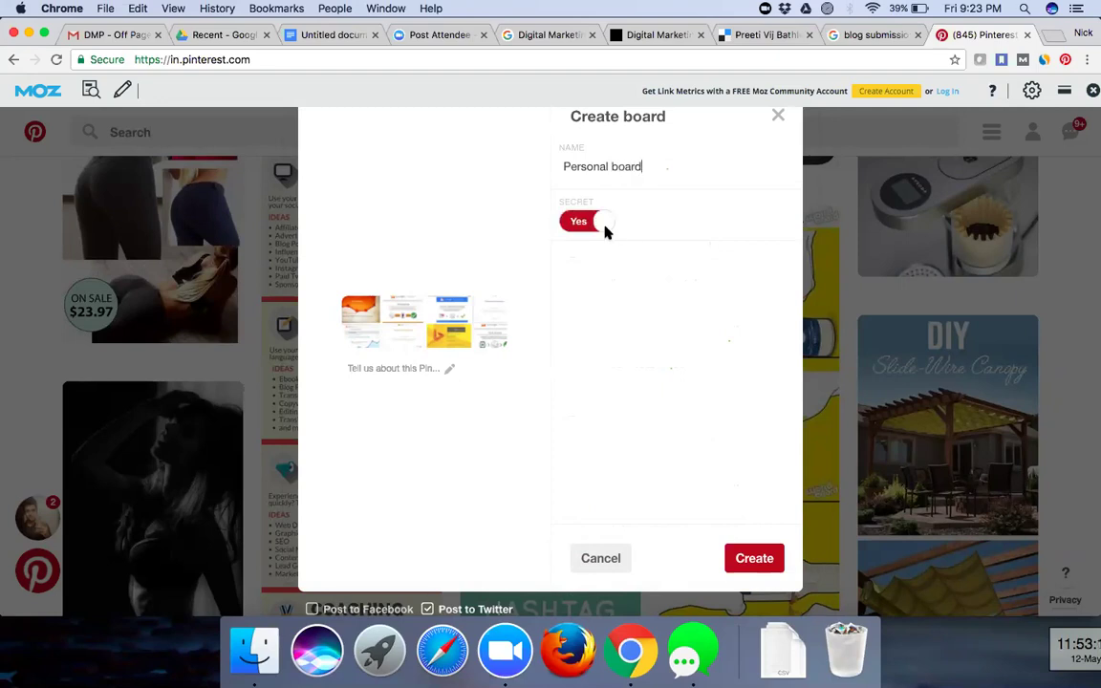
{"action": "left_click", "coordinate": [579, 226]}
{"action": "left_click", "coordinate": [587, 228]}
{"action": "left_click", "coordinate": [574, 223]}
{"action": "left_click", "coordinate": [705, 158]}
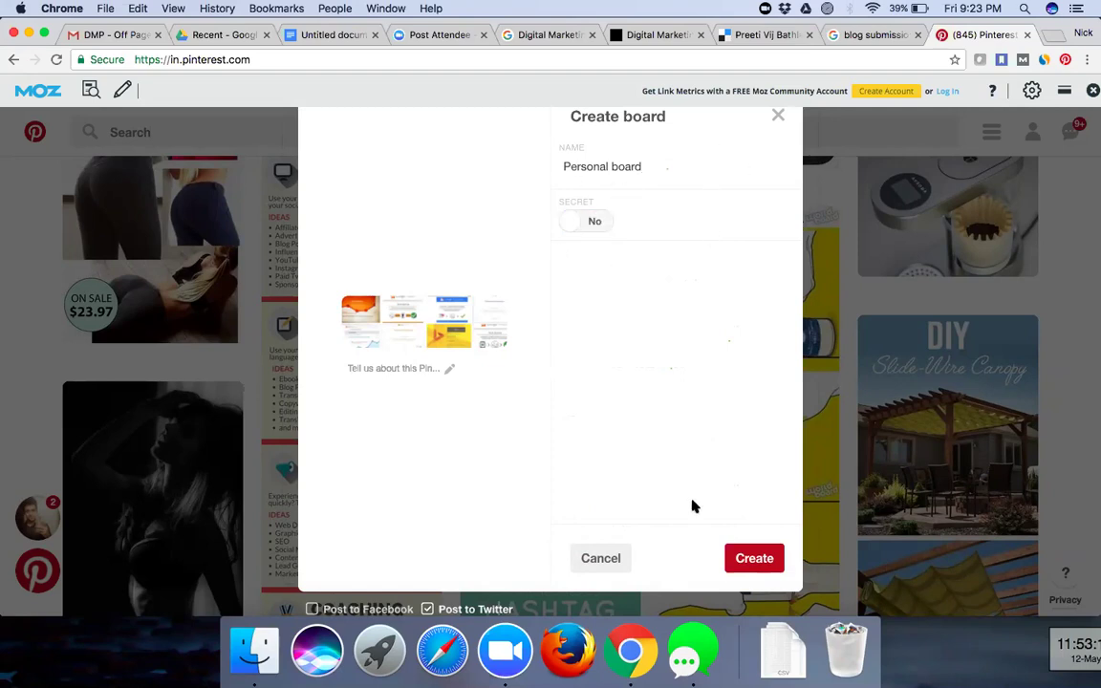
{"action": "left_click", "coordinate": [762, 559]}
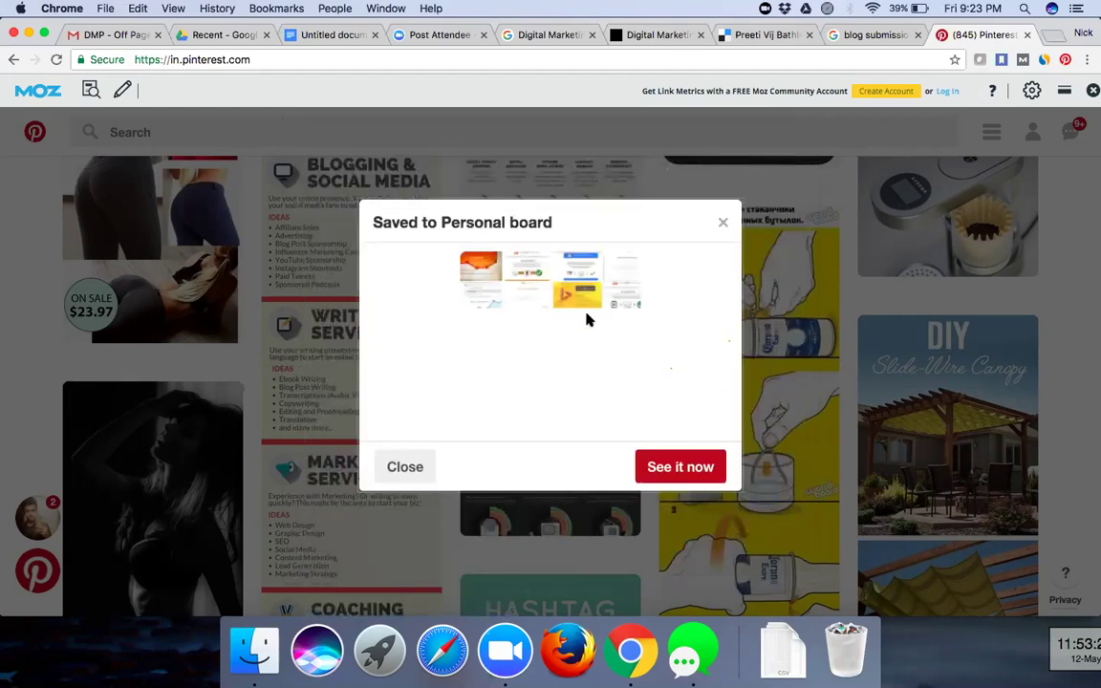
- Go from the saved pin to Personal board, open the certificates pin, and bring up Edit this Pin
{"action": "left_click", "coordinate": [692, 470]}
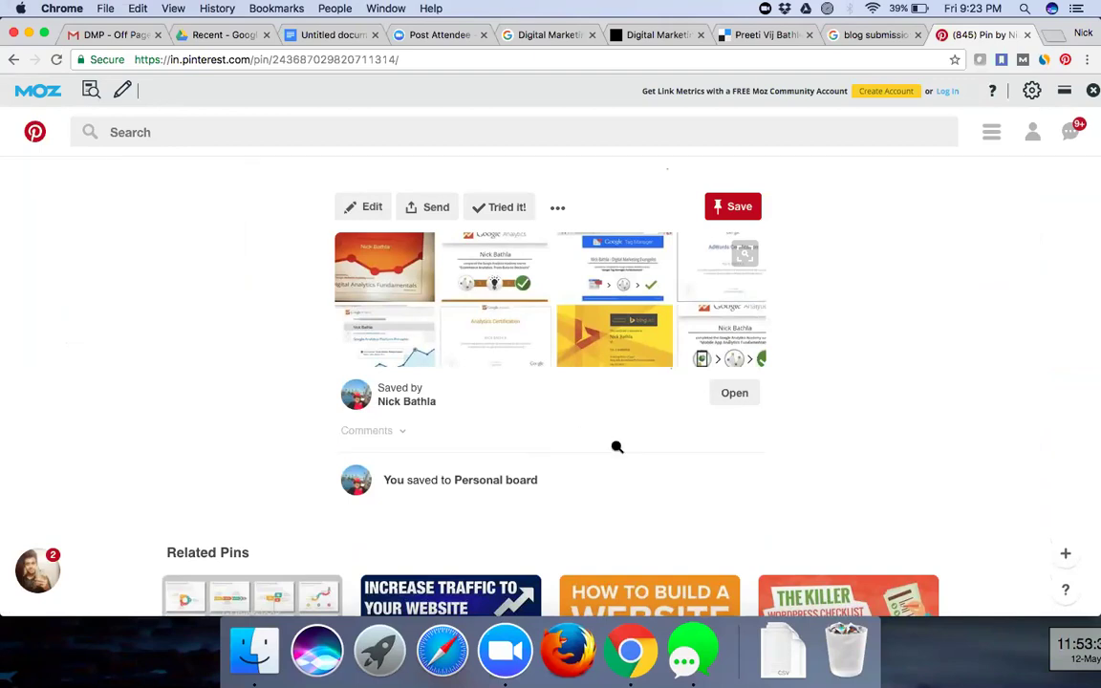
{"action": "scroll", "coordinate": [617, 447], "scroll_direction": "down", "scroll_amount": 4}
{"action": "scroll", "coordinate": [478, 316], "scroll_direction": "up", "scroll_amount": 1}
{"action": "left_click", "coordinate": [507, 297]}
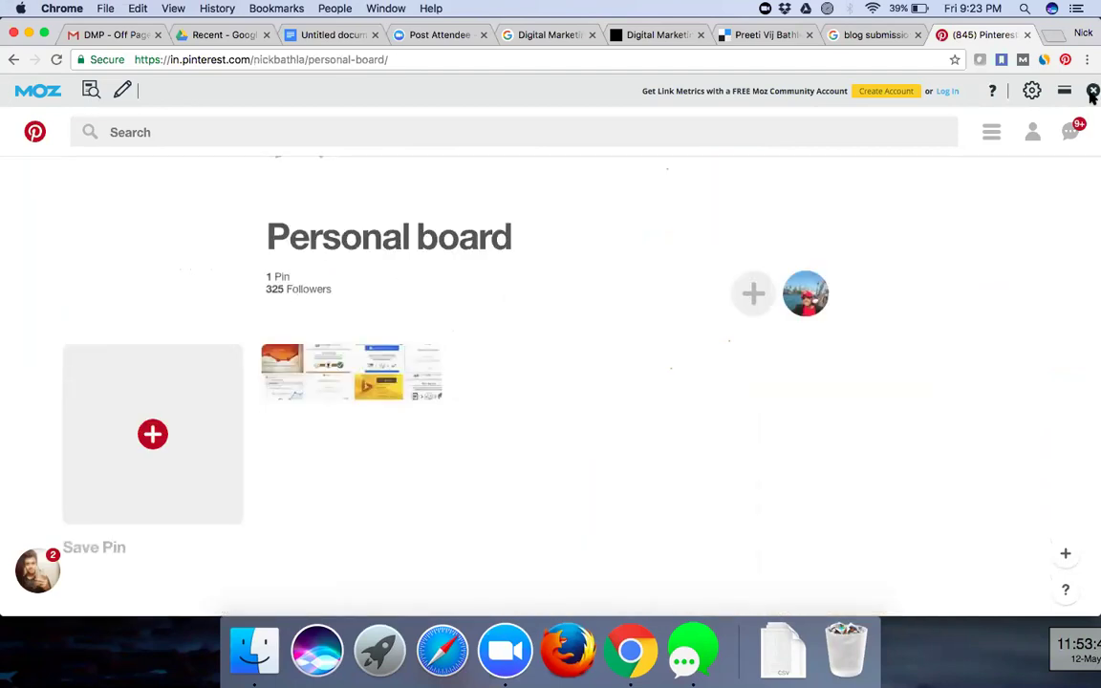
{"action": "left_click", "coordinate": [310, 383]}
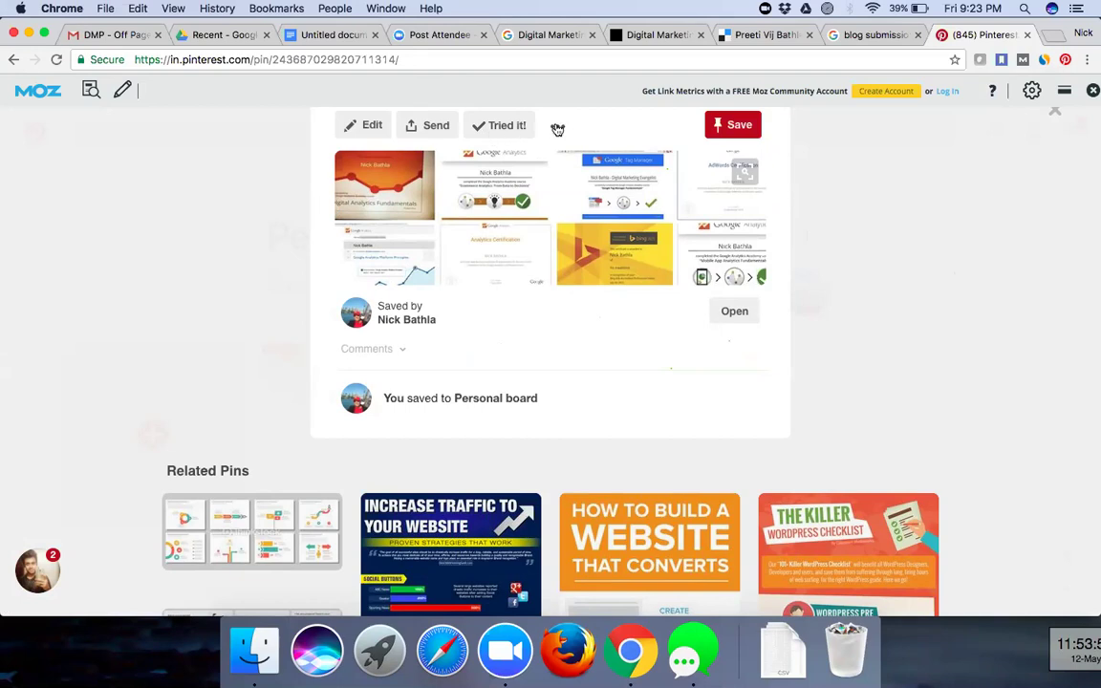
{"action": "left_click", "coordinate": [378, 125]}
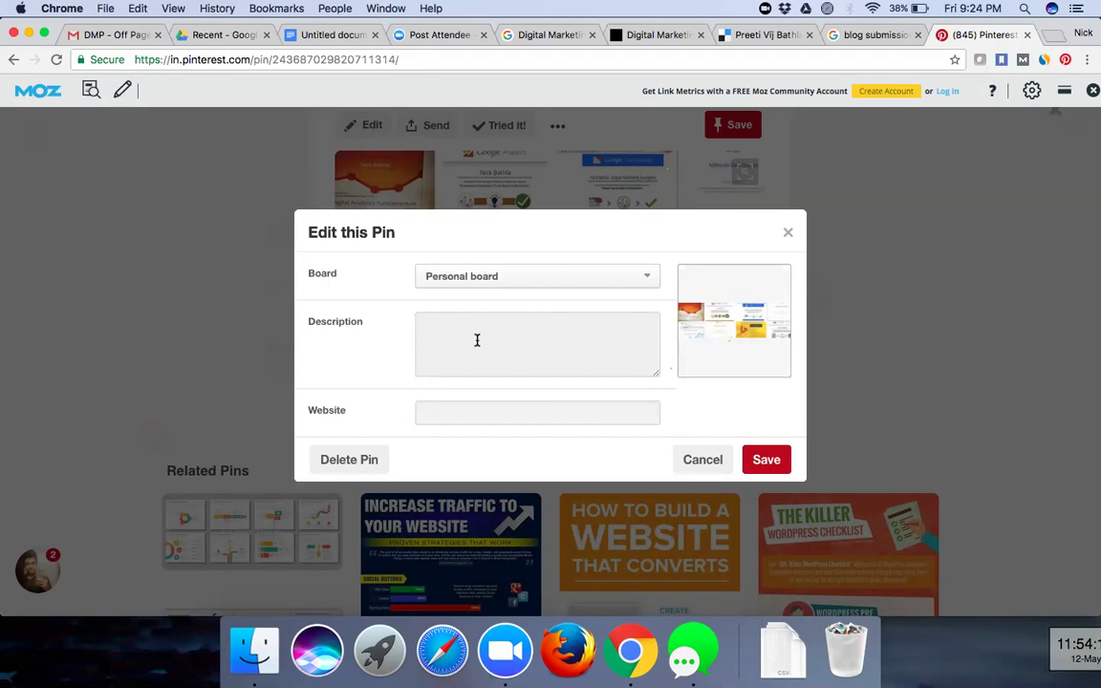
- Close the Edit this Pin dialog, leaving the Website field unchanged
{"action": "left_click", "coordinate": [477, 418]}
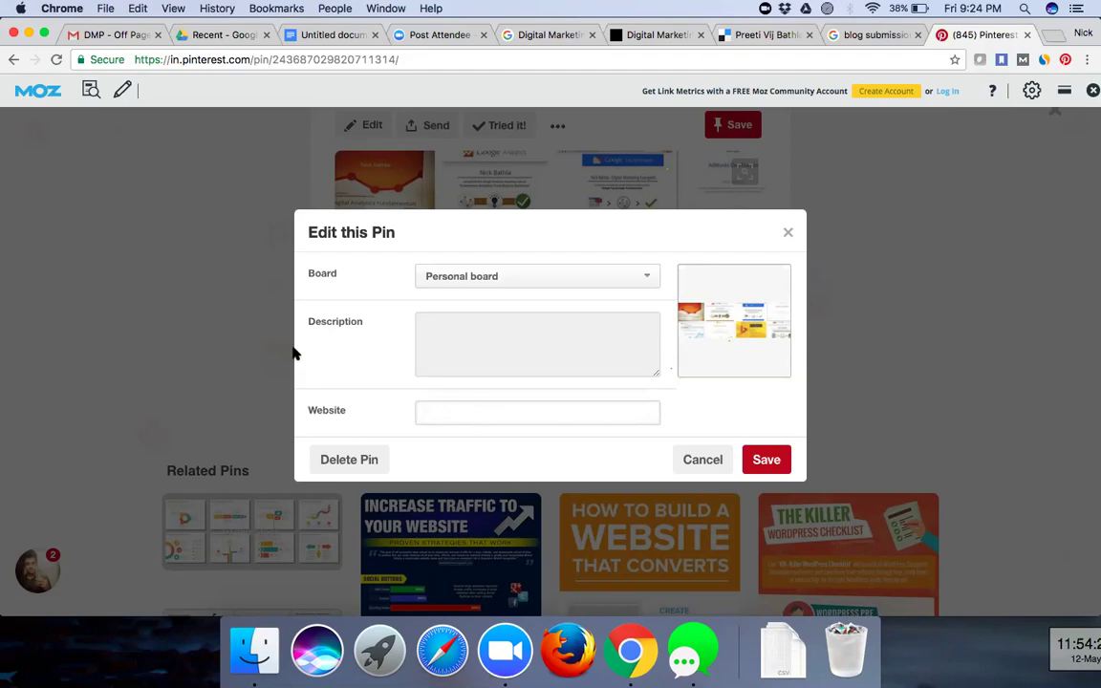
{"action": "triple_click", "coordinate": [341, 416]}
{"action": "left_click", "coordinate": [342, 416]}
{"action": "left_click", "coordinate": [789, 235]}
- Close the certificates pin back to Personal board, then return to the Pinterest home feed
{"action": "scroll", "coordinate": [494, 567], "scroll_direction": "down", "scroll_amount": 1}
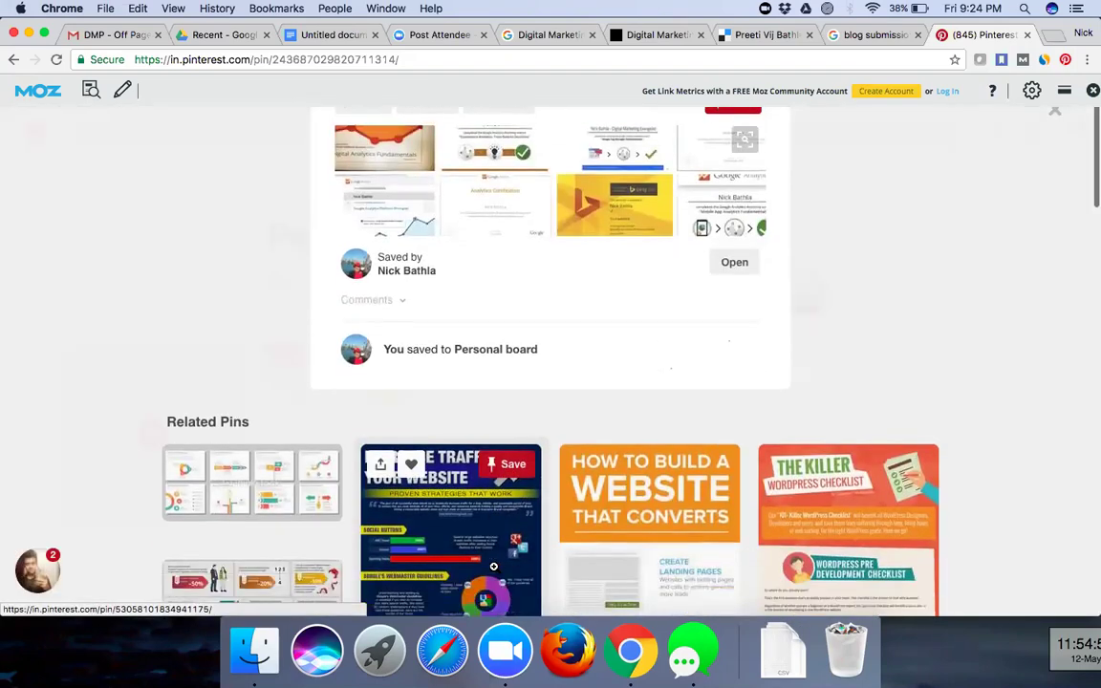
{"action": "scroll", "coordinate": [493, 567], "scroll_direction": "down", "scroll_amount": 2}
{"action": "scroll", "coordinate": [493, 567], "scroll_direction": "down", "scroll_amount": 3}
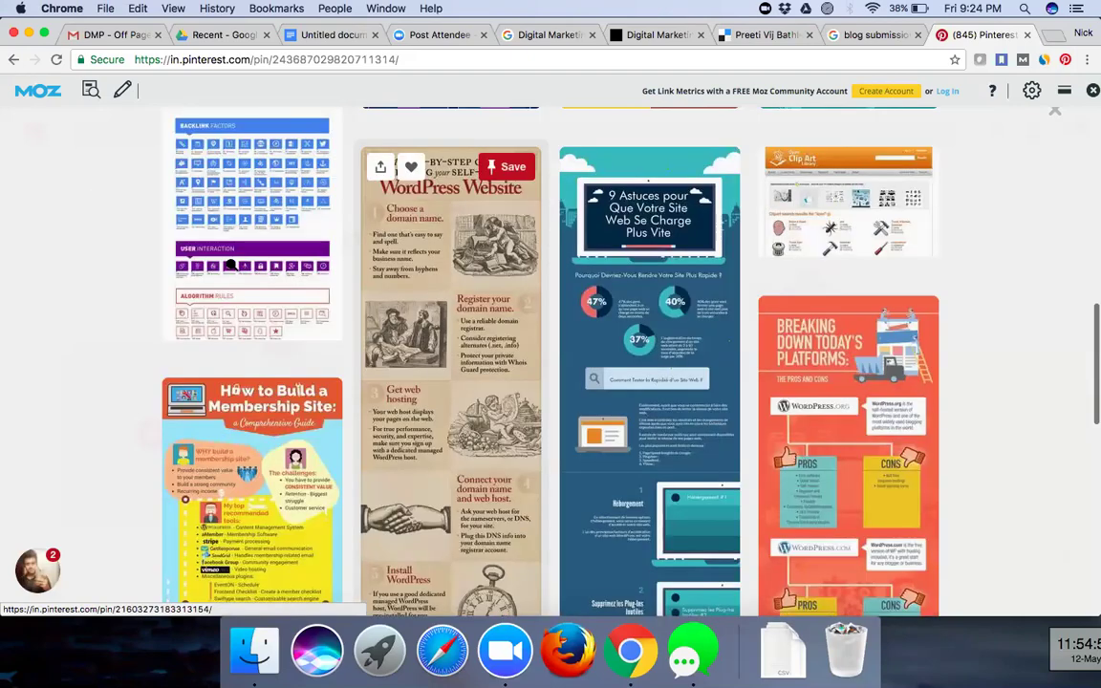
{"action": "scroll", "coordinate": [230, 265], "scroll_direction": "up", "scroll_amount": 5}
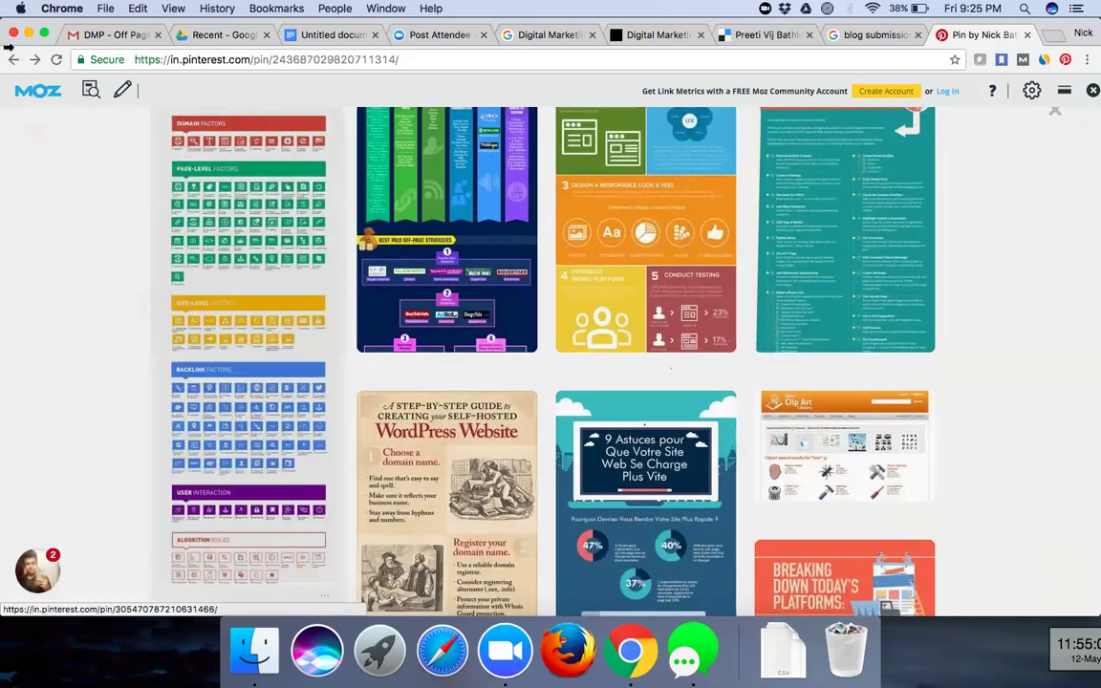
{"action": "left_click", "coordinate": [32, 105]}
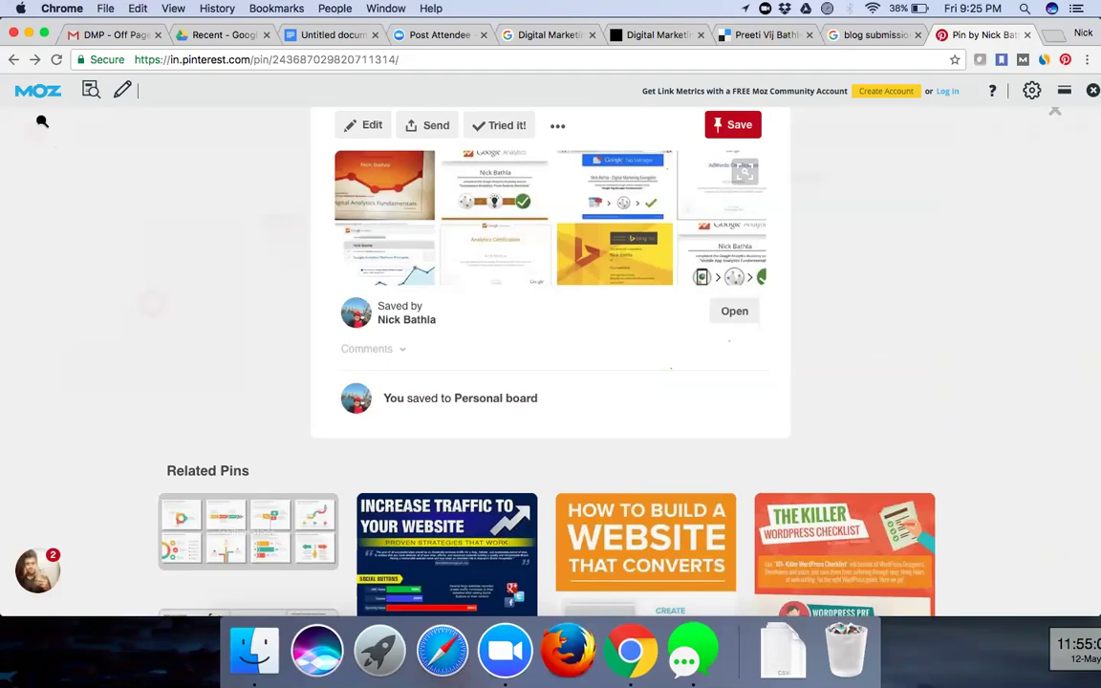
{"action": "left_click", "coordinate": [44, 122]}
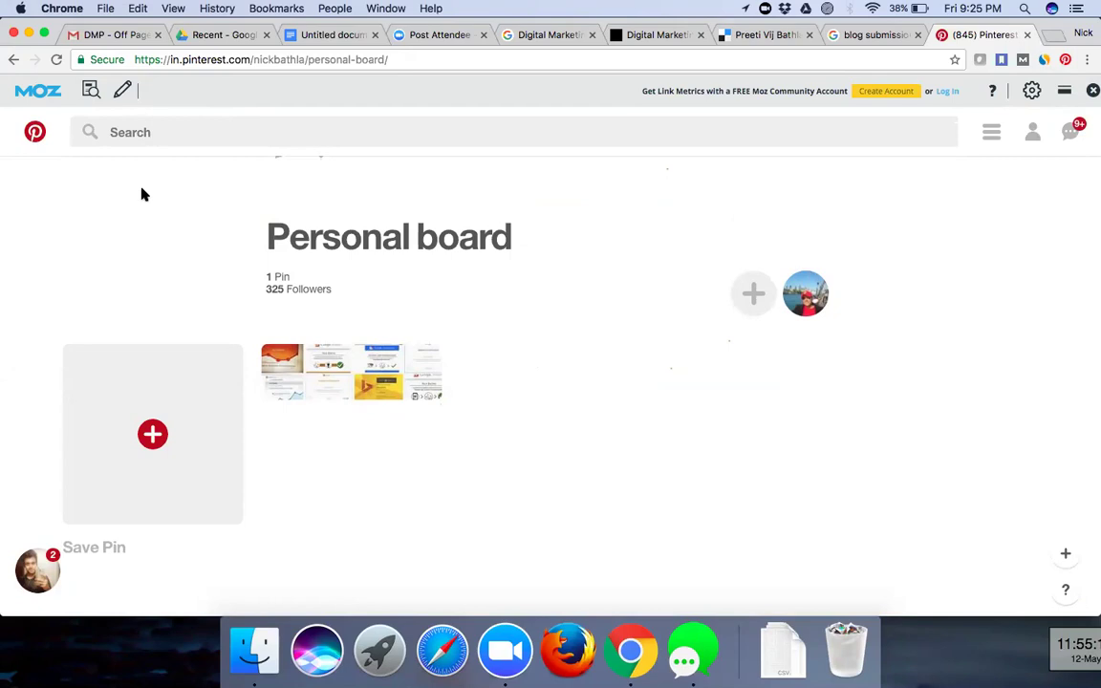
{"action": "left_click", "coordinate": [36, 132]}
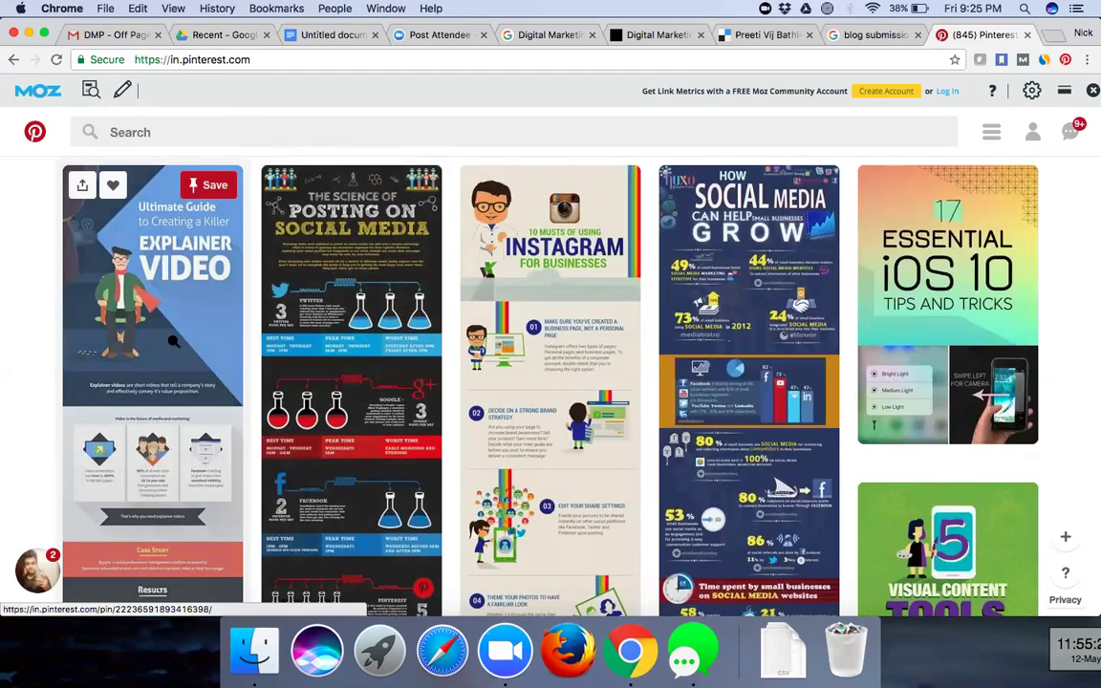
- Scroll the home feed of infographic pins and adjust the system volume
{"action": "scroll", "coordinate": [173, 341], "scroll_direction": "down", "scroll_amount": 1}
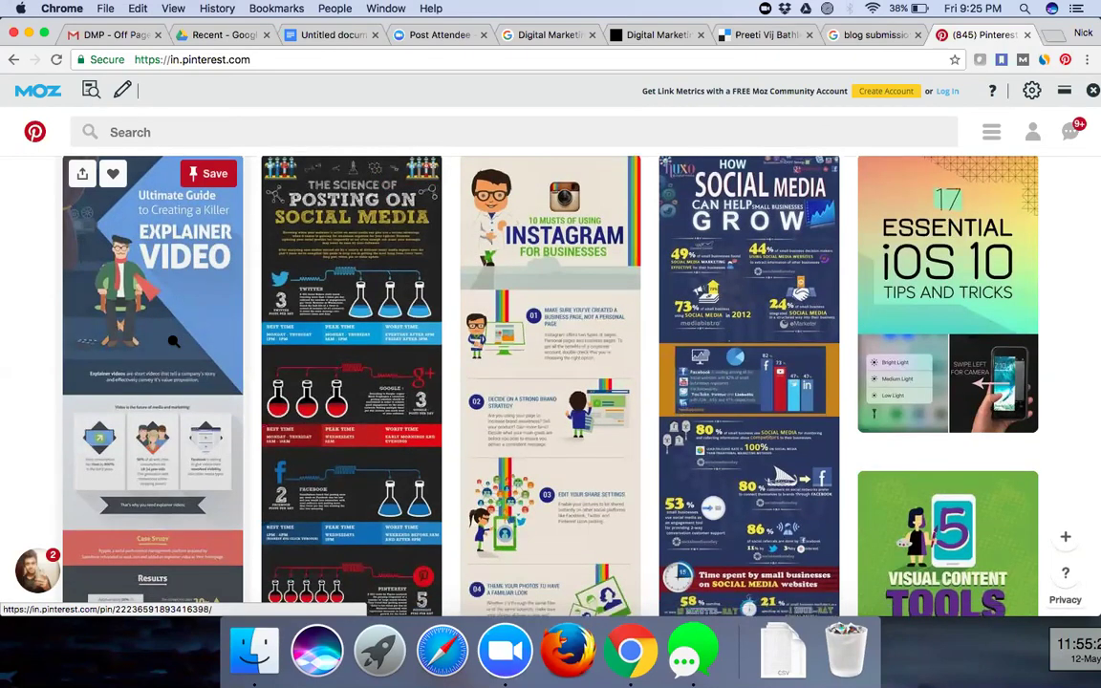
{"action": "scroll", "coordinate": [173, 341], "scroll_direction": "down", "scroll_amount": 3}
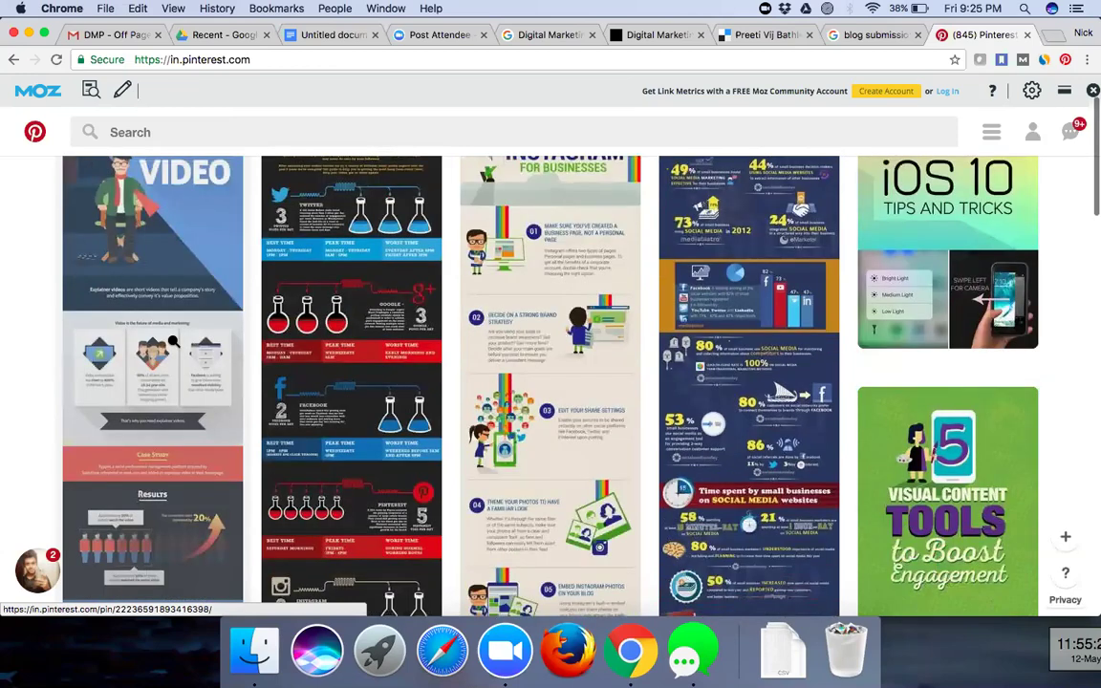
{"action": "scroll", "coordinate": [173, 342], "scroll_direction": "up", "scroll_amount": 1}
{"action": "key", "text": "XF86AudioLowerVolume"}
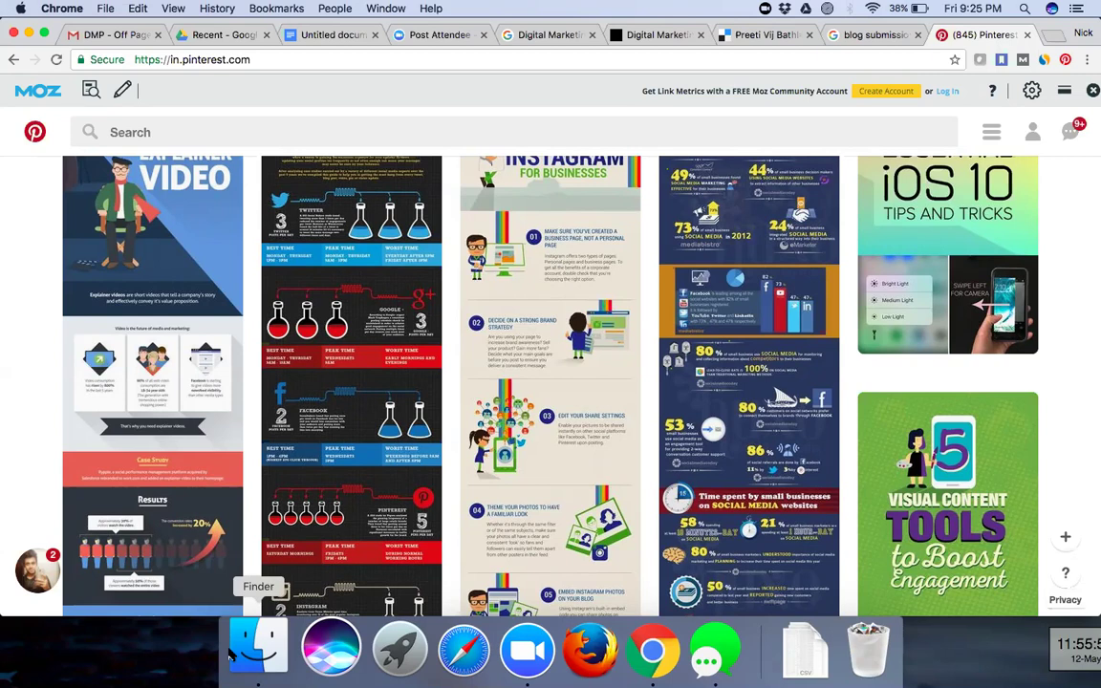
{"action": "key", "text": "XF86AudioRaiseVolume"}
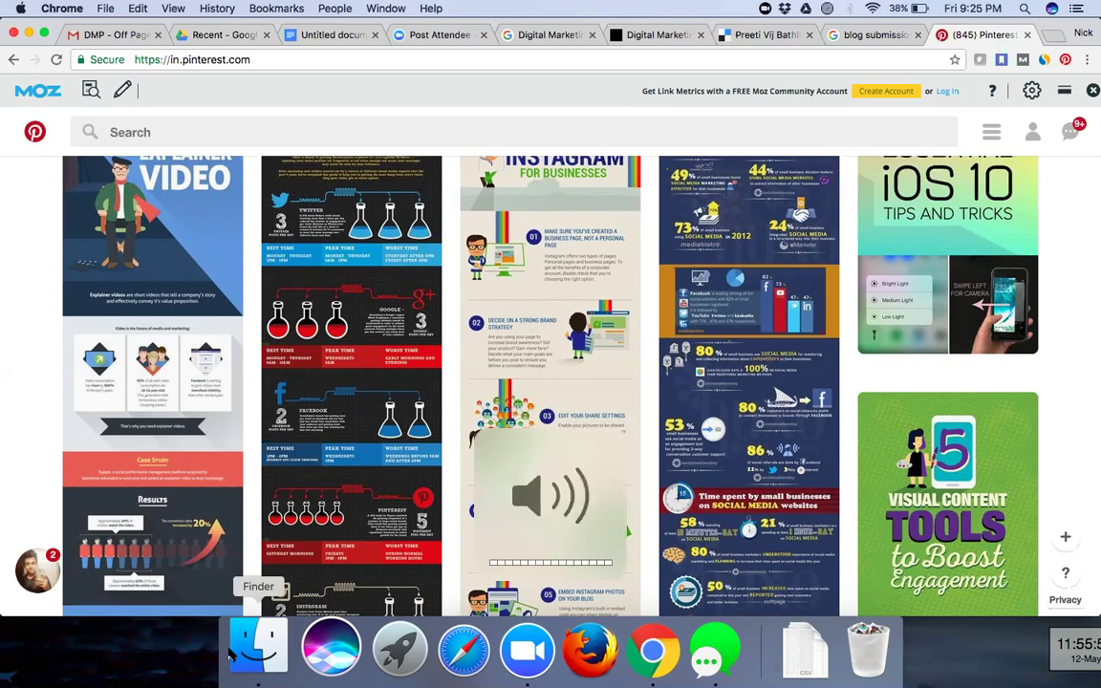